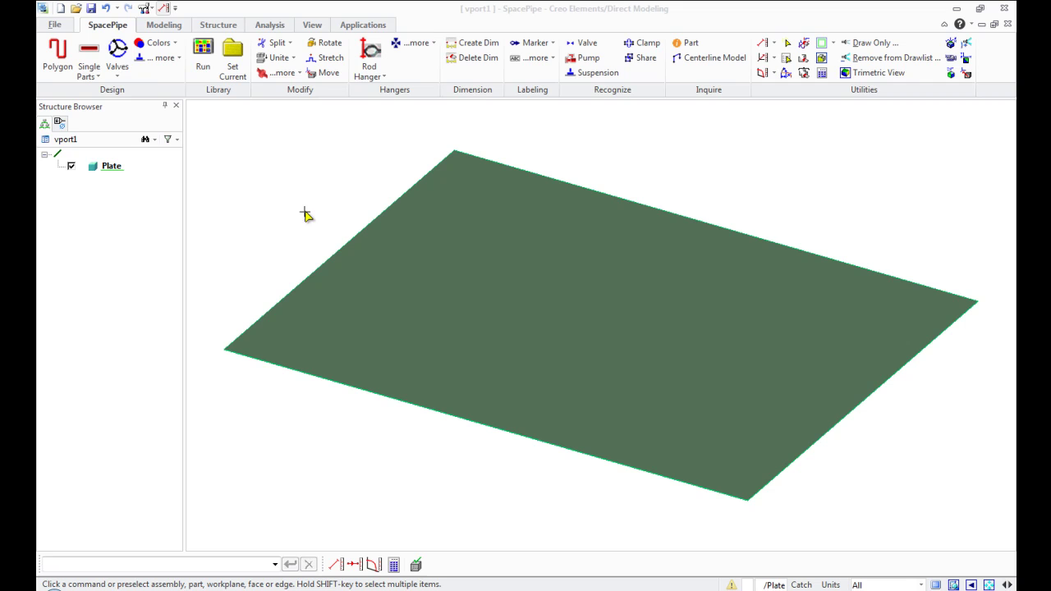
left_click(98, 78)
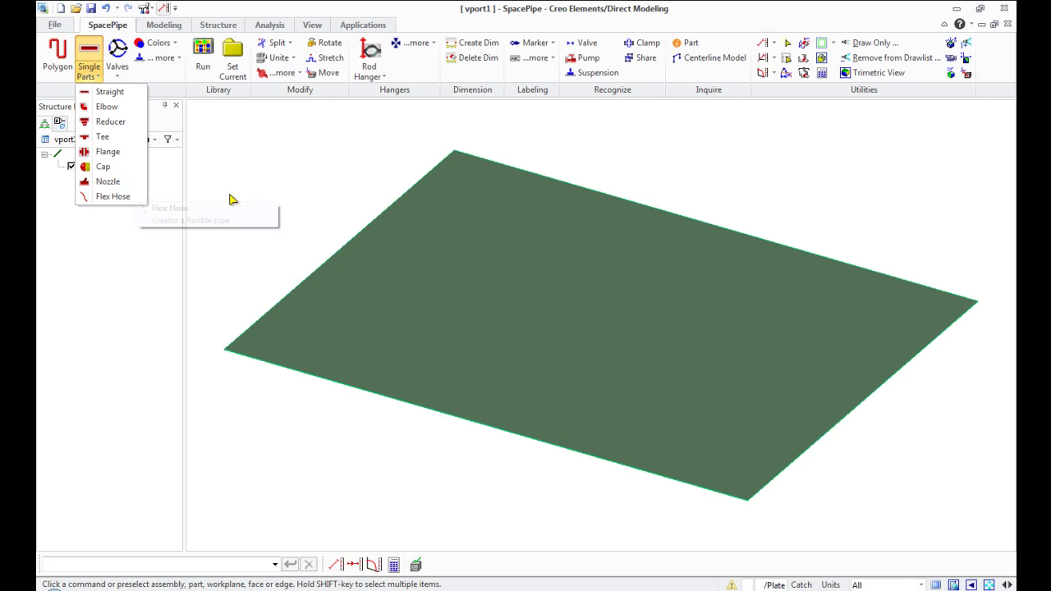
left_click(118, 72)
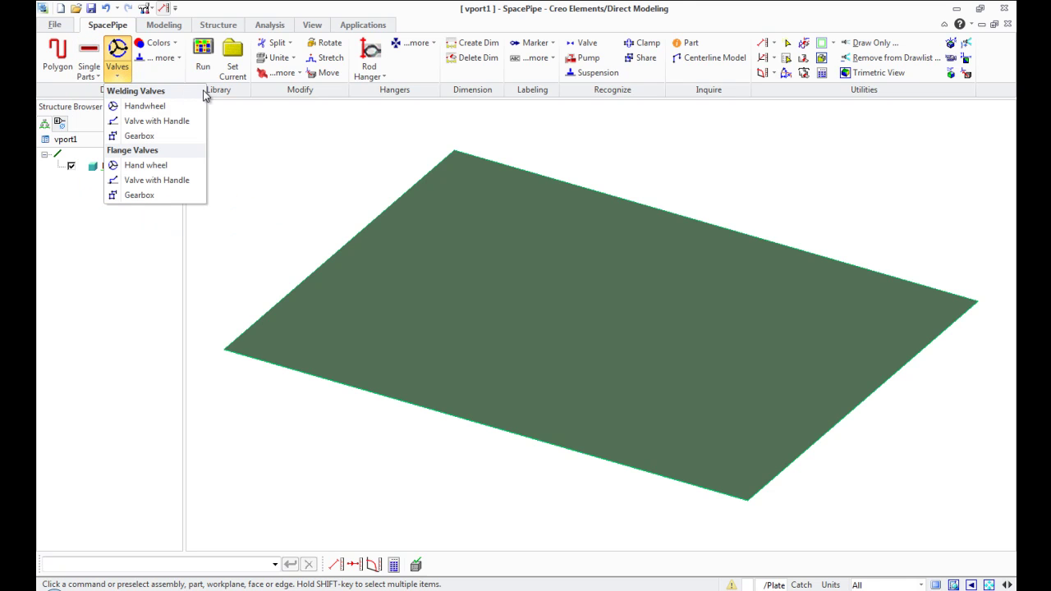
left_click(178, 60)
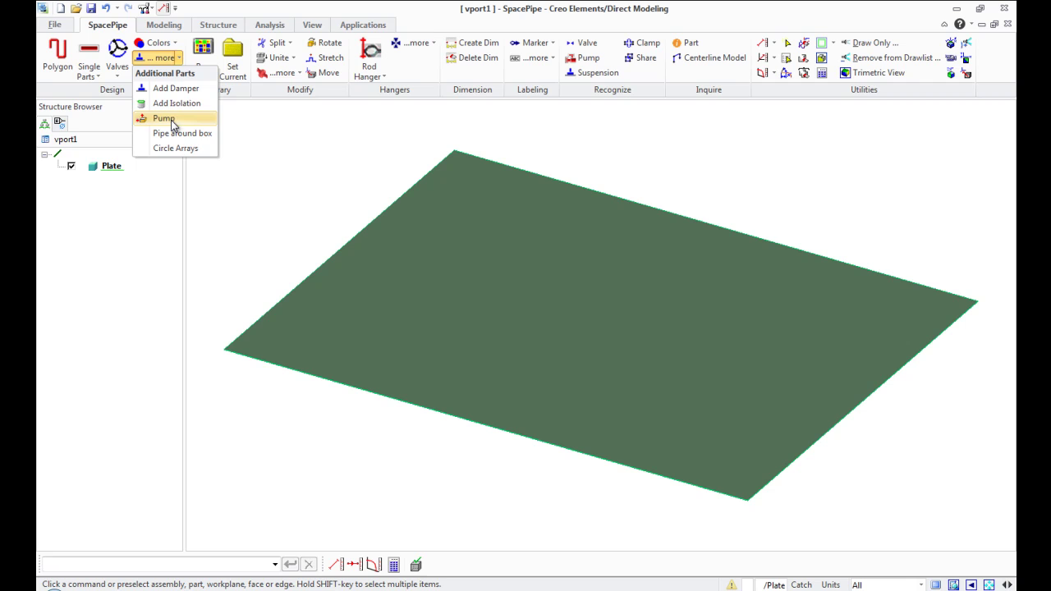
left_click(366, 166)
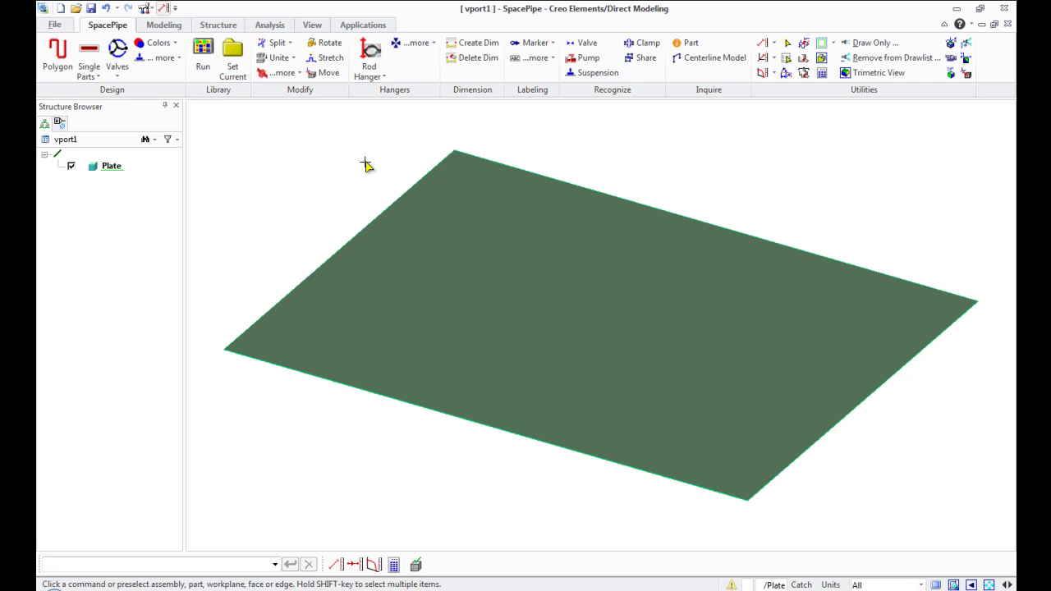
left_click(157, 43)
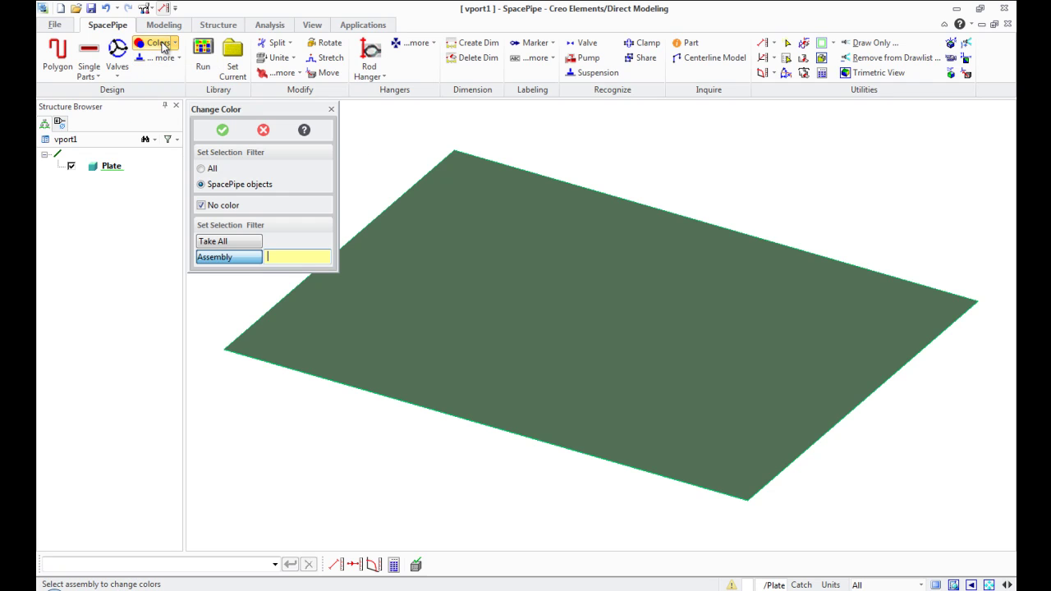
left_click(263, 130)
left_click(176, 45)
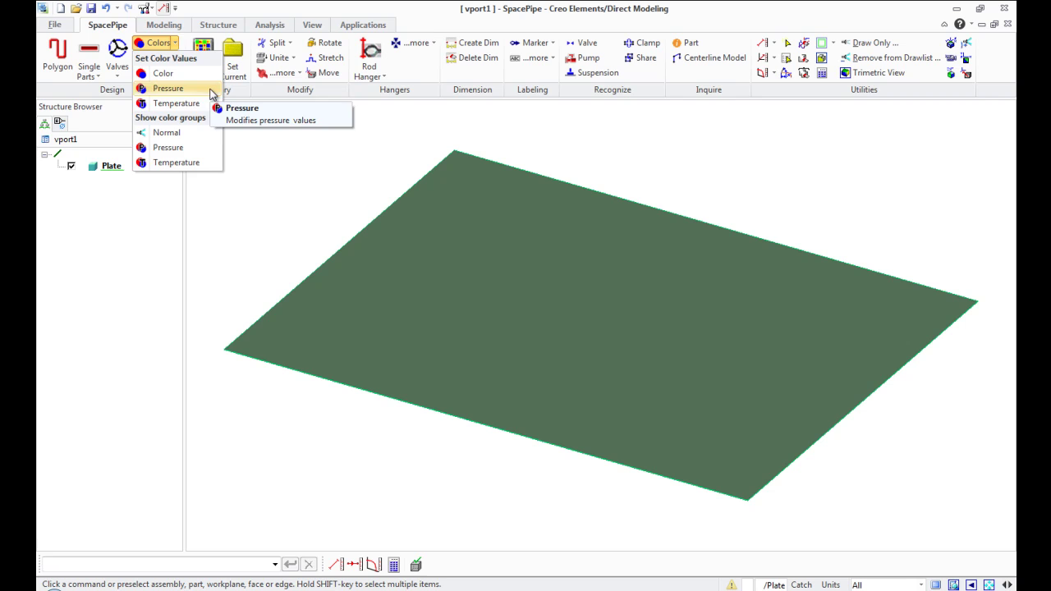
left_click(270, 167)
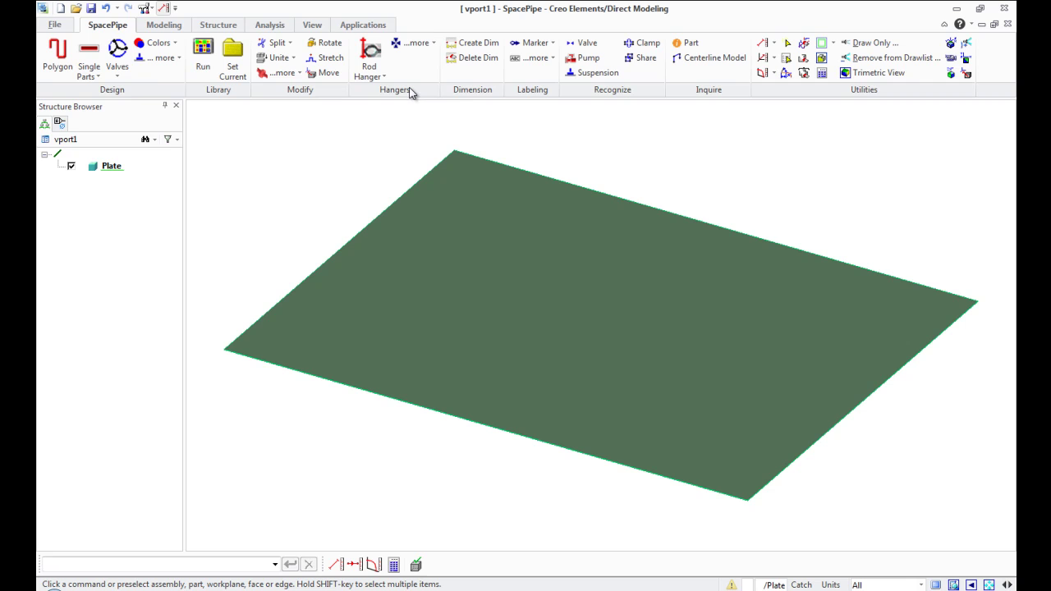
left_click(386, 77)
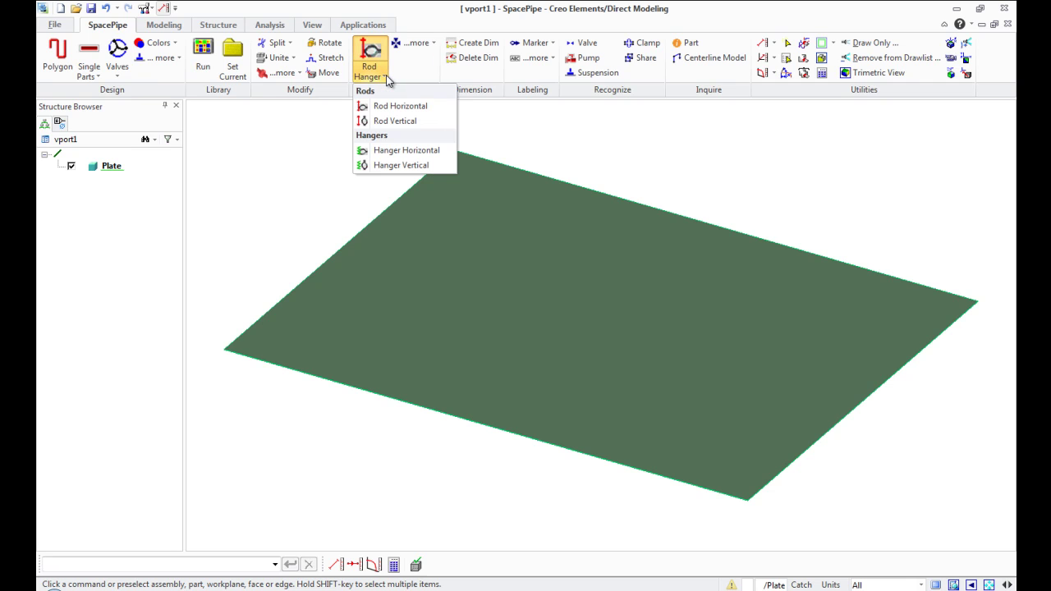
left_click(434, 48)
left_click(434, 48)
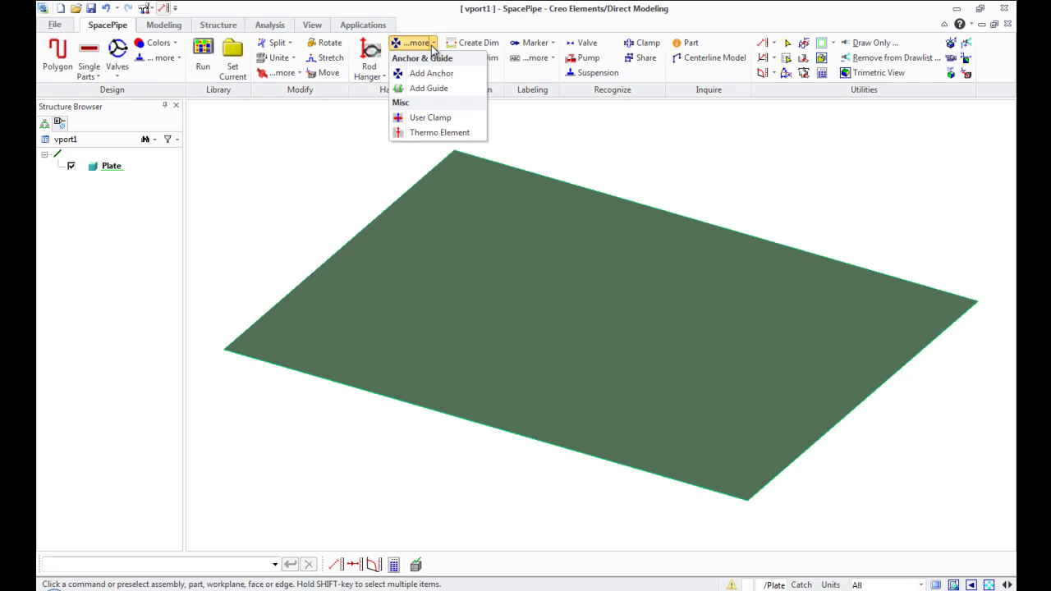
left_click(376, 116)
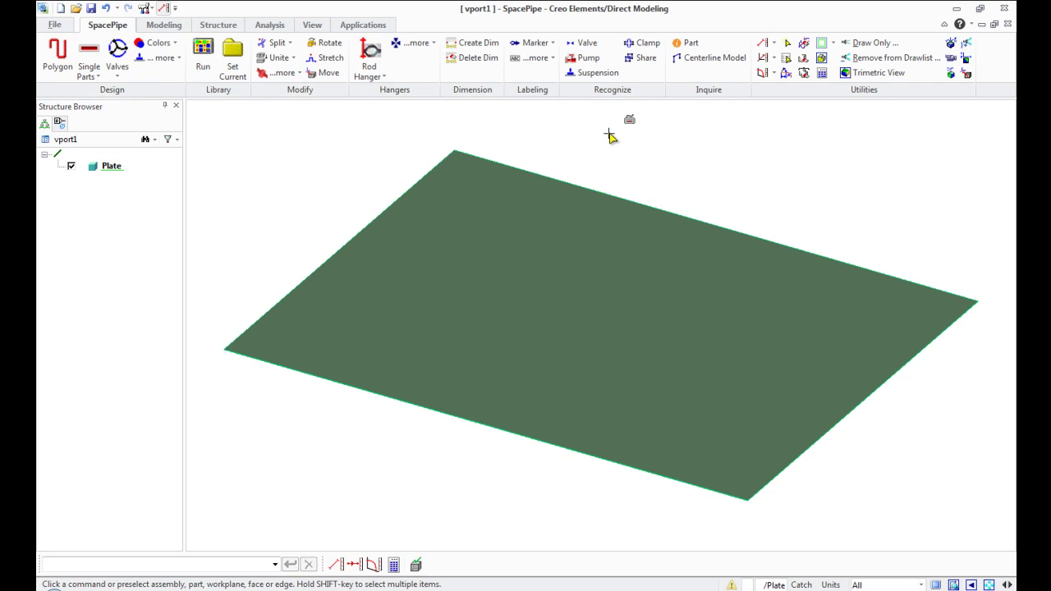
- Start an end suction centrifugal pump and apply the ISO 3661 standard size DN1 100, DN2 65, DiA 125 with 90 L
left_click(179, 60)
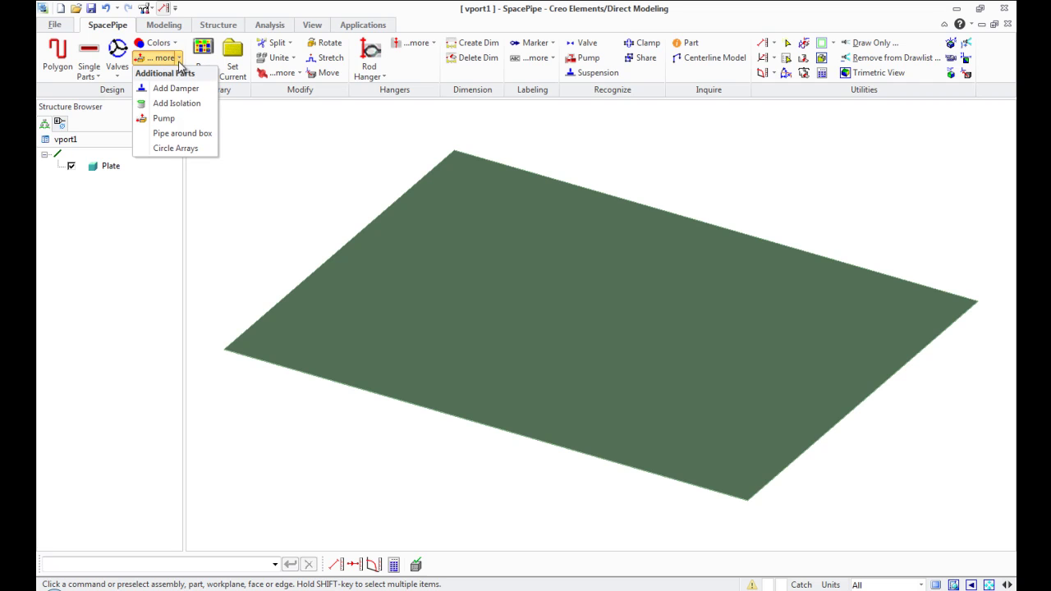
left_click(175, 121)
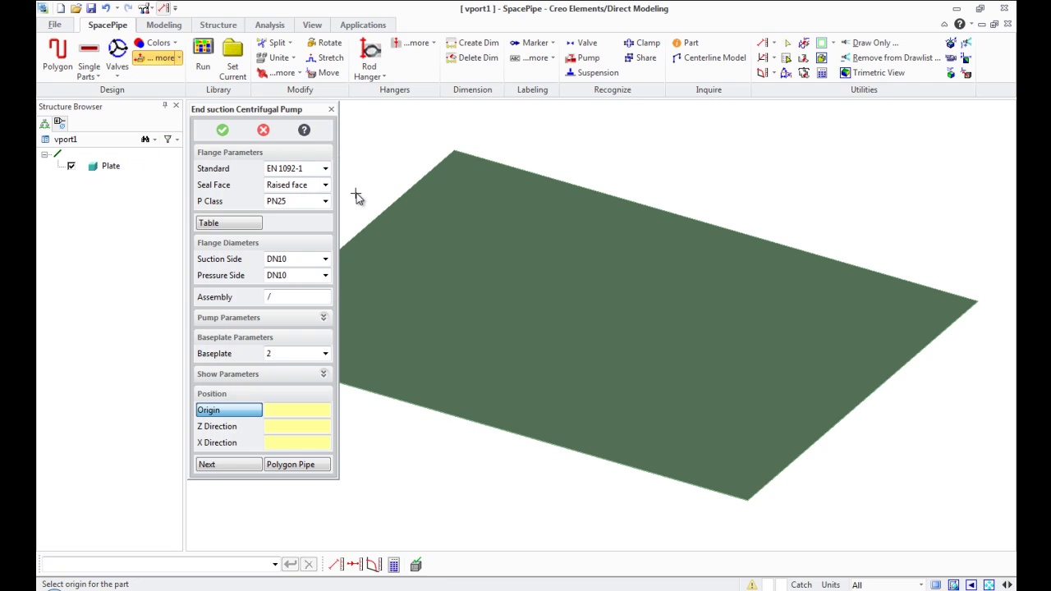
left_click(249, 231)
left_click_drag(400, 105, 438, 105)
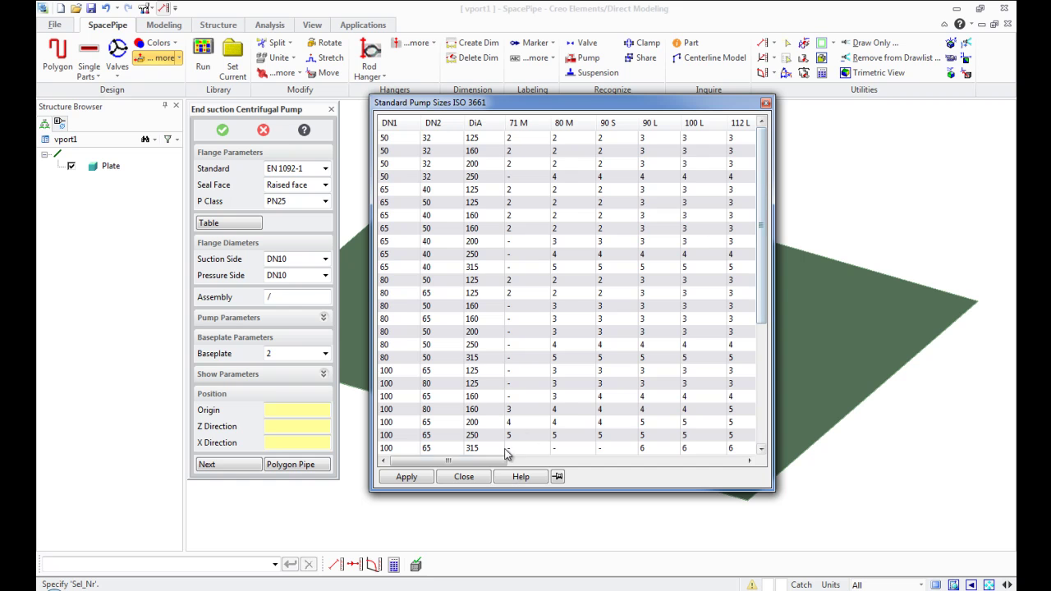
left_click_drag(495, 461, 473, 463)
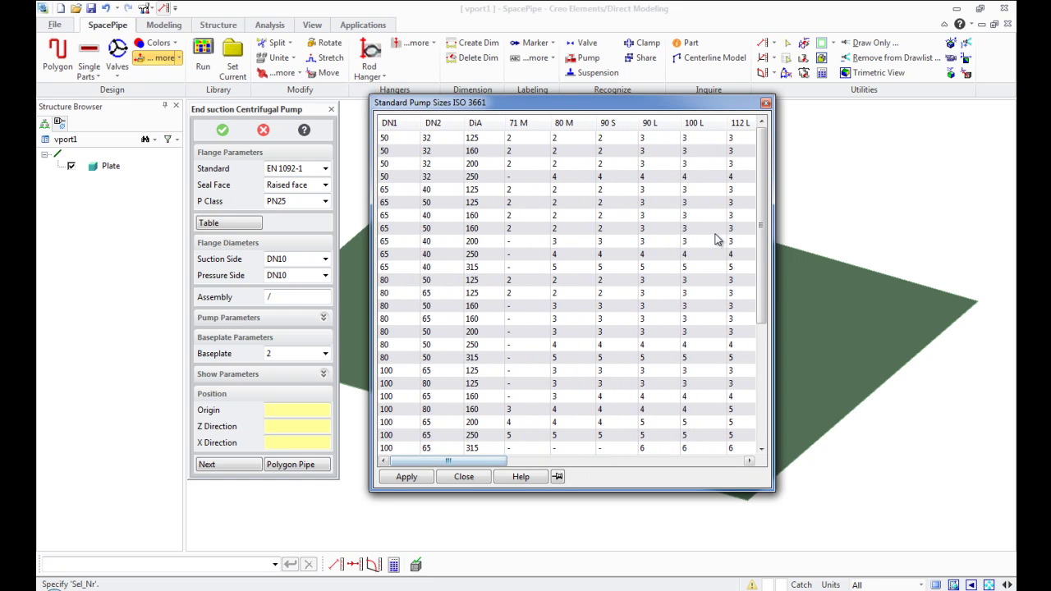
left_click_drag(760, 221, 758, 301)
left_click(390, 243)
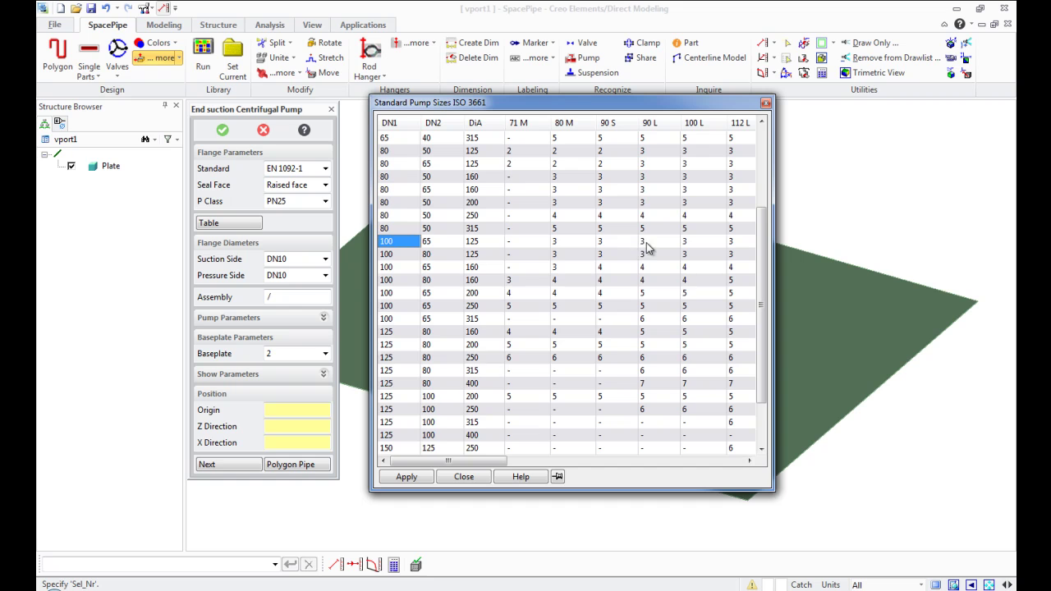
left_click(647, 241)
left_click(408, 478)
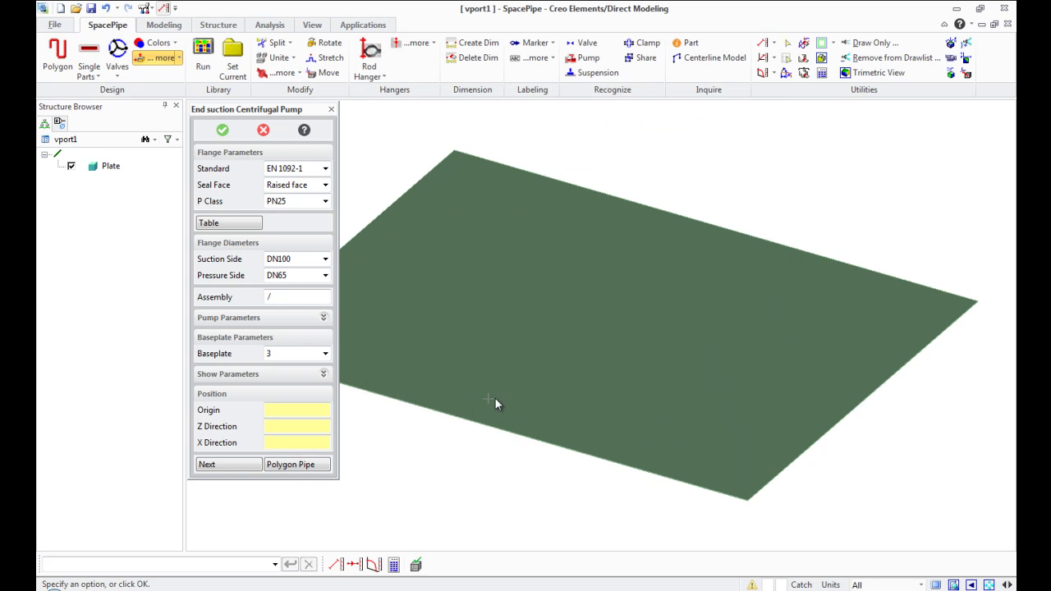
- Place the pump at the plate's near corner, with Z normal to the plate and X along its long edge, and create it
middle_click_drag(559, 419, 737, 429)
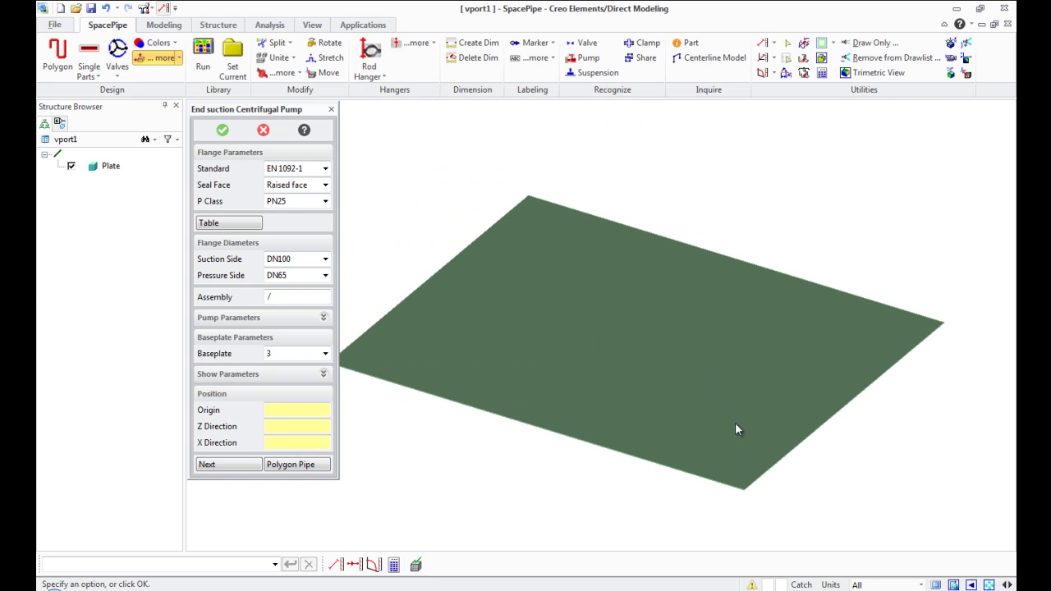
left_click(241, 404)
left_click(396, 347)
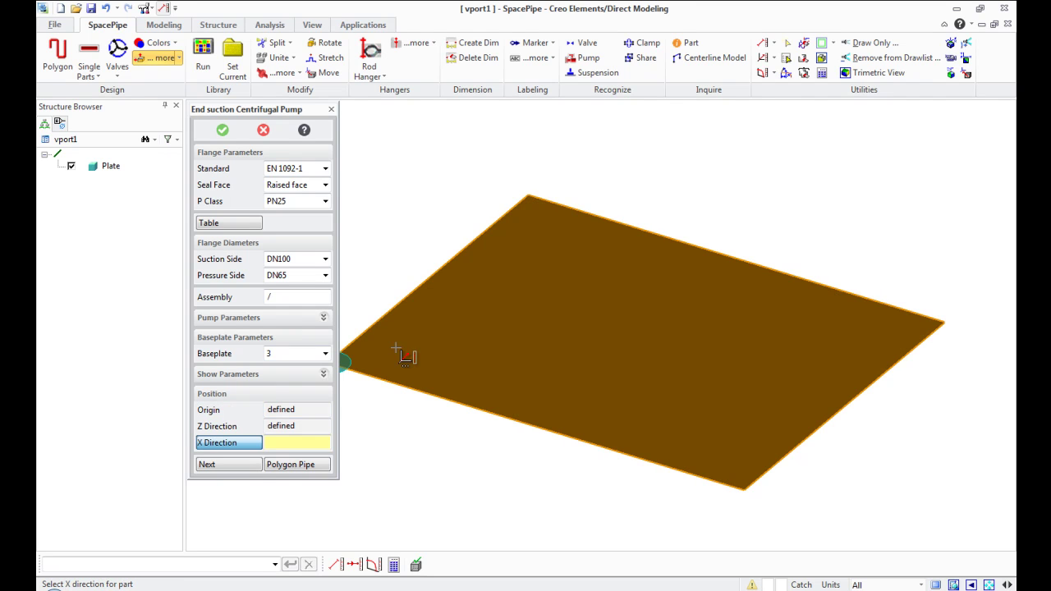
left_click(581, 216)
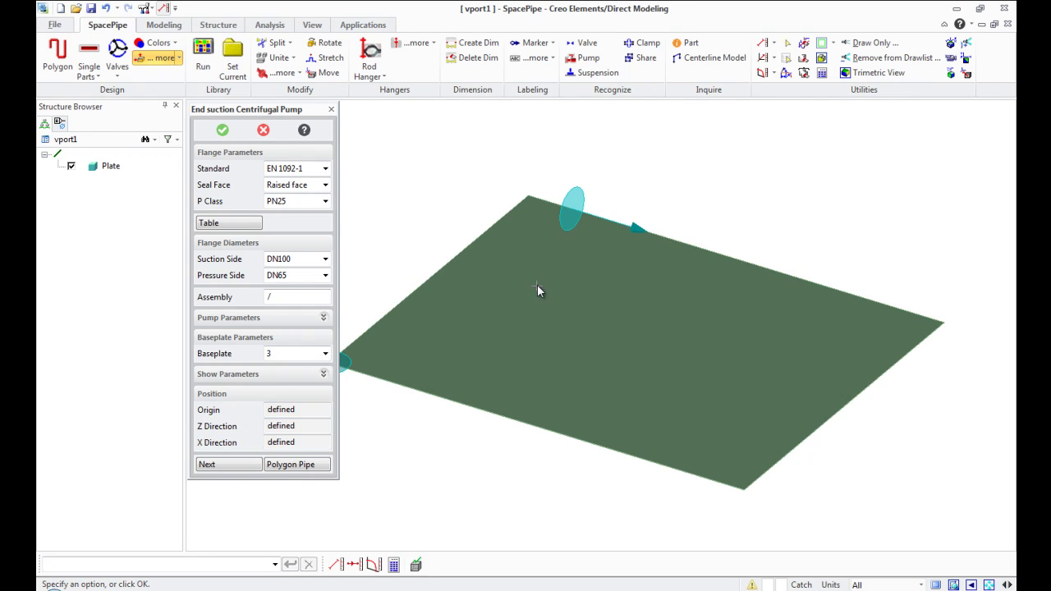
left_click(323, 374)
left_click(324, 277)
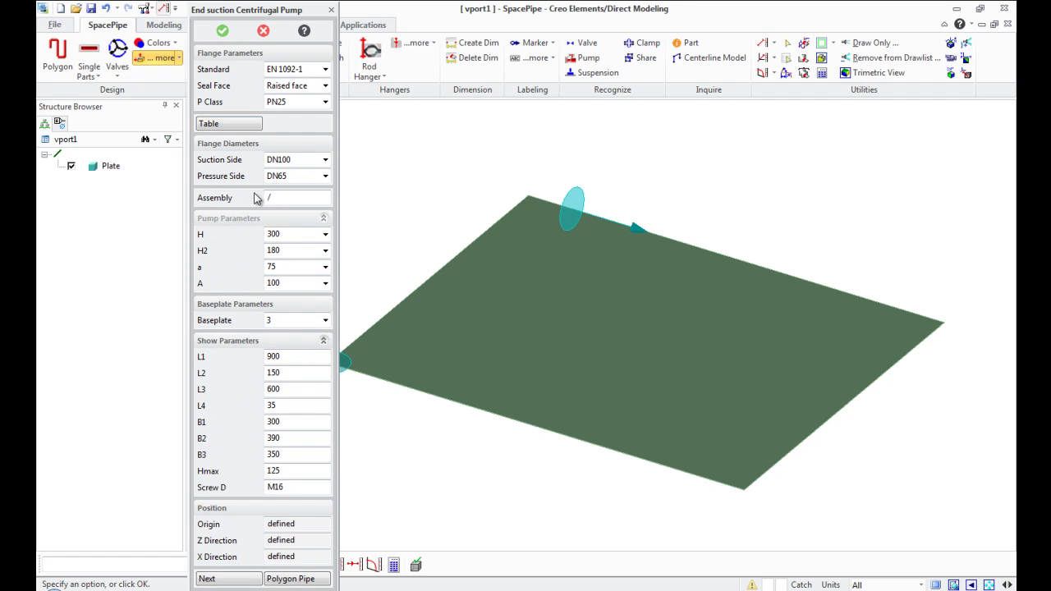
left_click(223, 32)
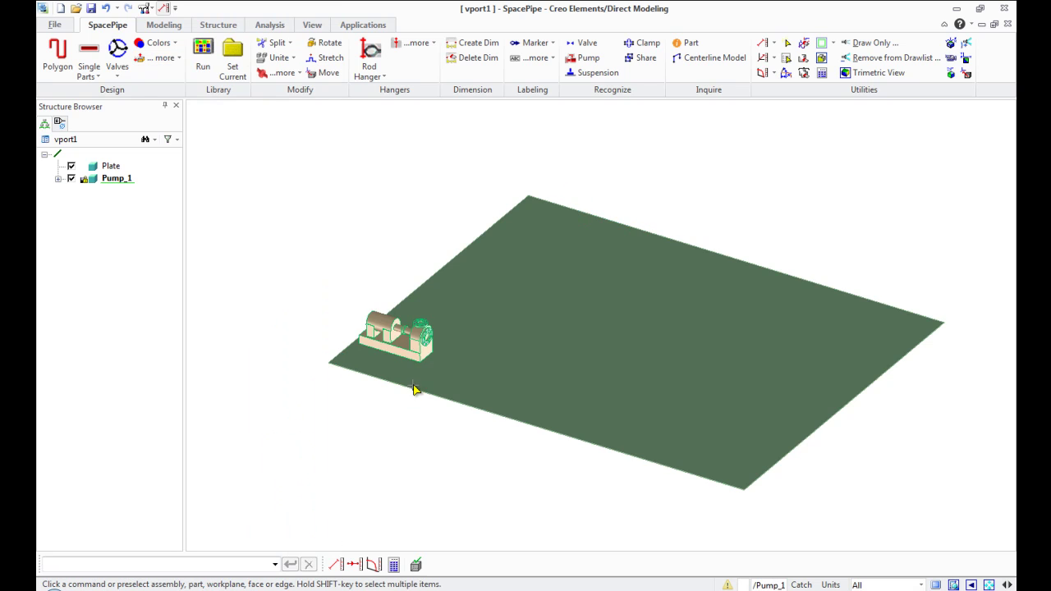
- Add EN 1092-1 PN25 raised-face flanges with 1.5 gaskets to the pump's DN100 suction and DN65 pressure connections
middle_click_drag(414, 385, 477, 389)
scroll(327, 343, "up", 4)
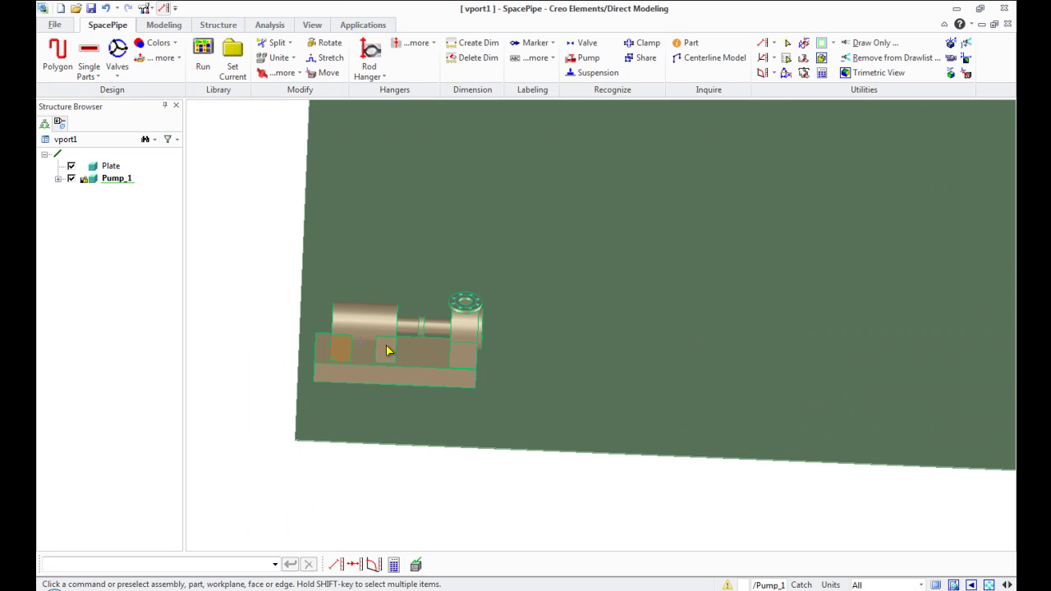
mouse_move(389, 351)
middle_mouse_down()
mouse_move(504, 403)
mouse_move(434, 305)
middle_mouse_up()
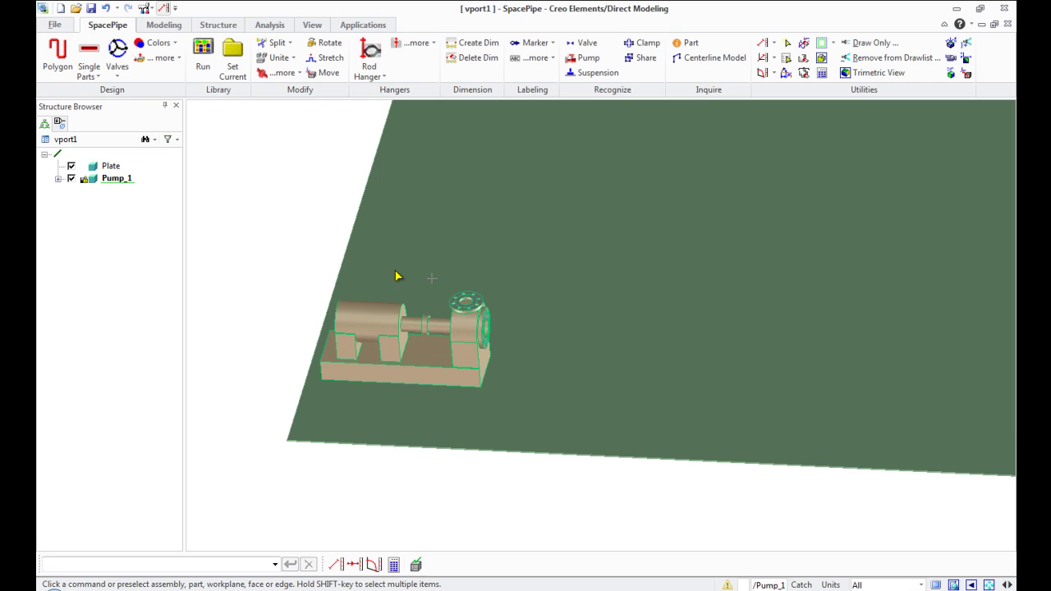
left_click(94, 75)
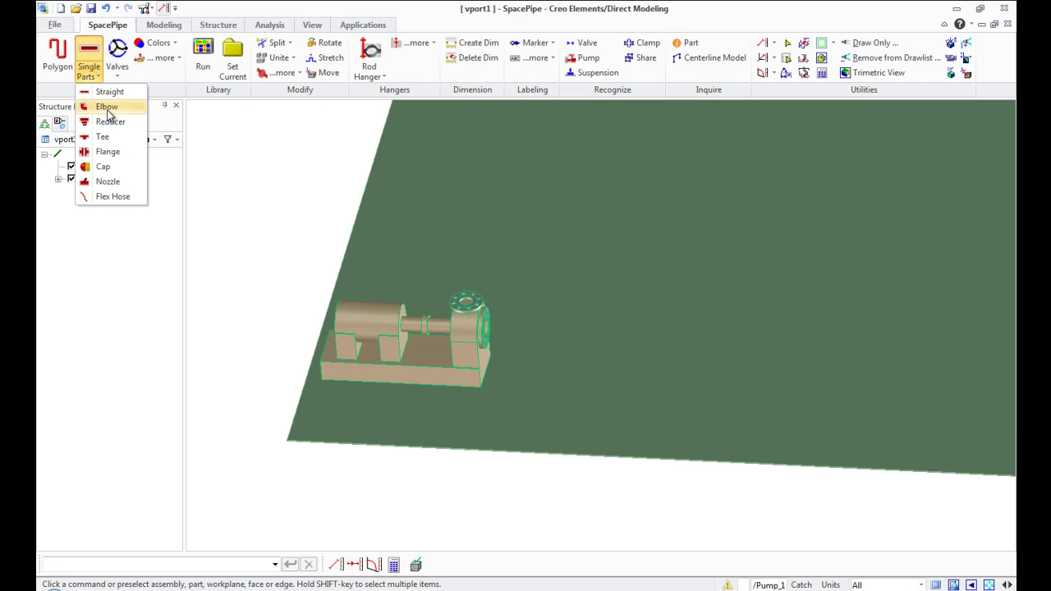
left_click(107, 152)
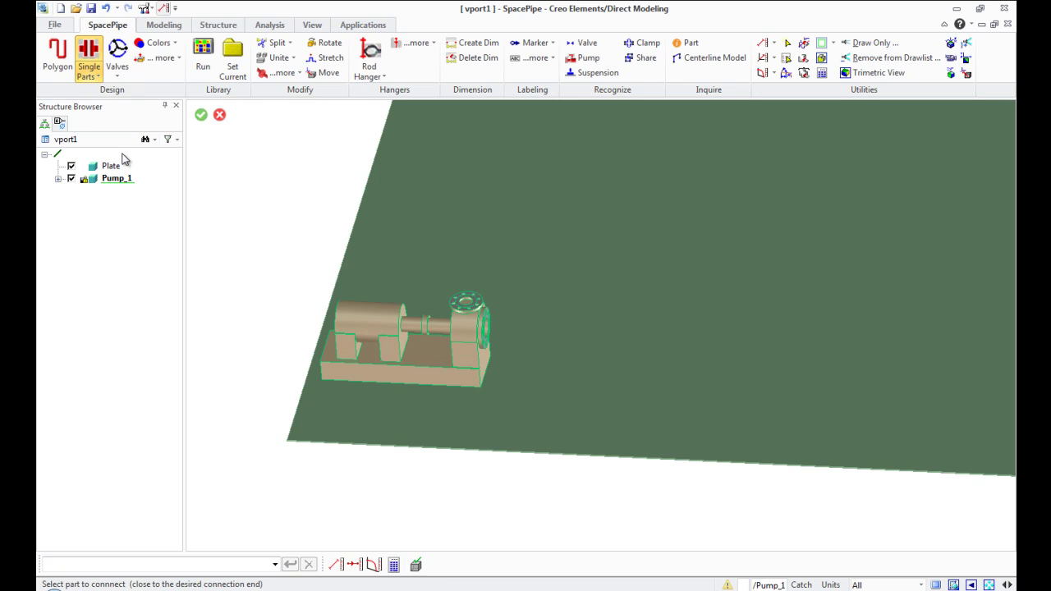
left_click_drag(284, 111, 224, 115)
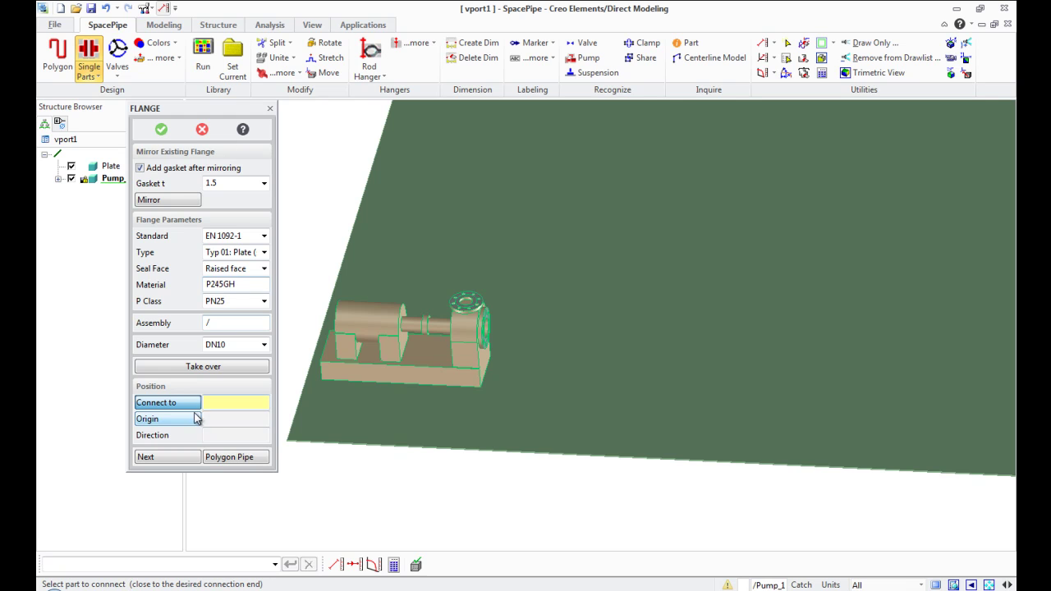
left_click(490, 322)
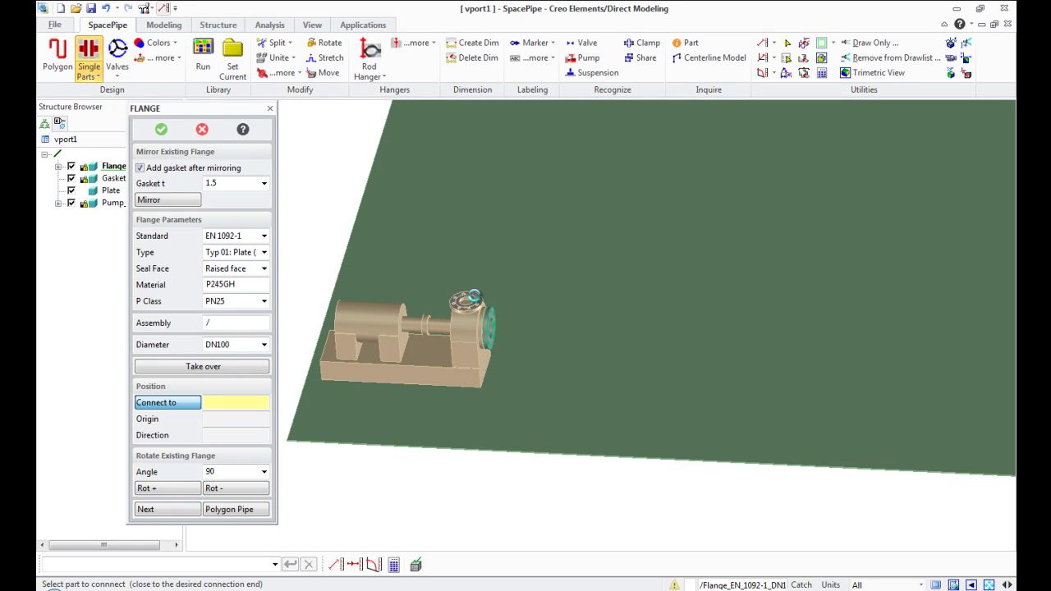
left_click(470, 301)
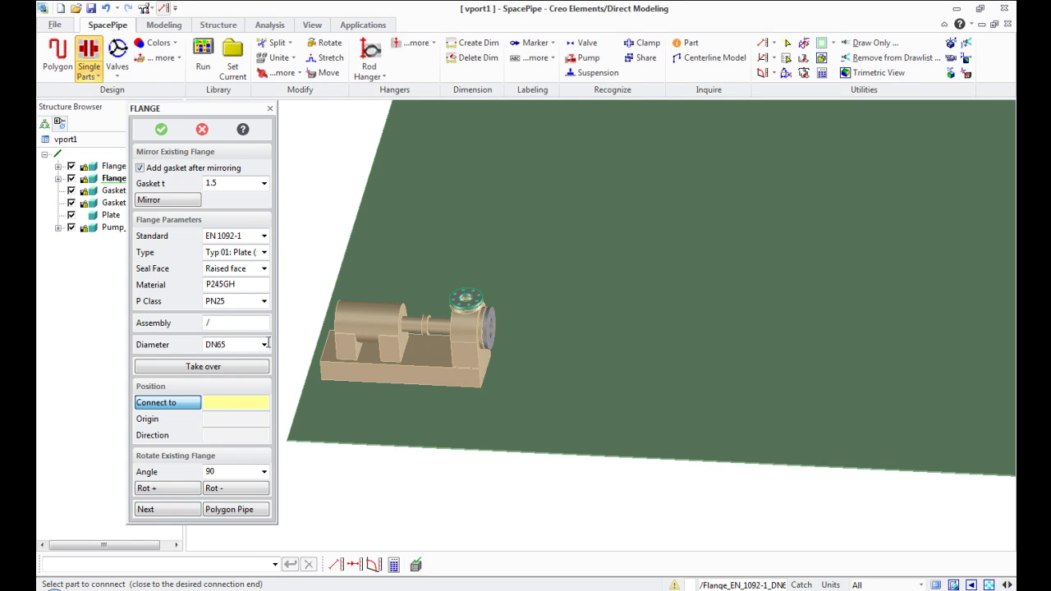
left_click(158, 134)
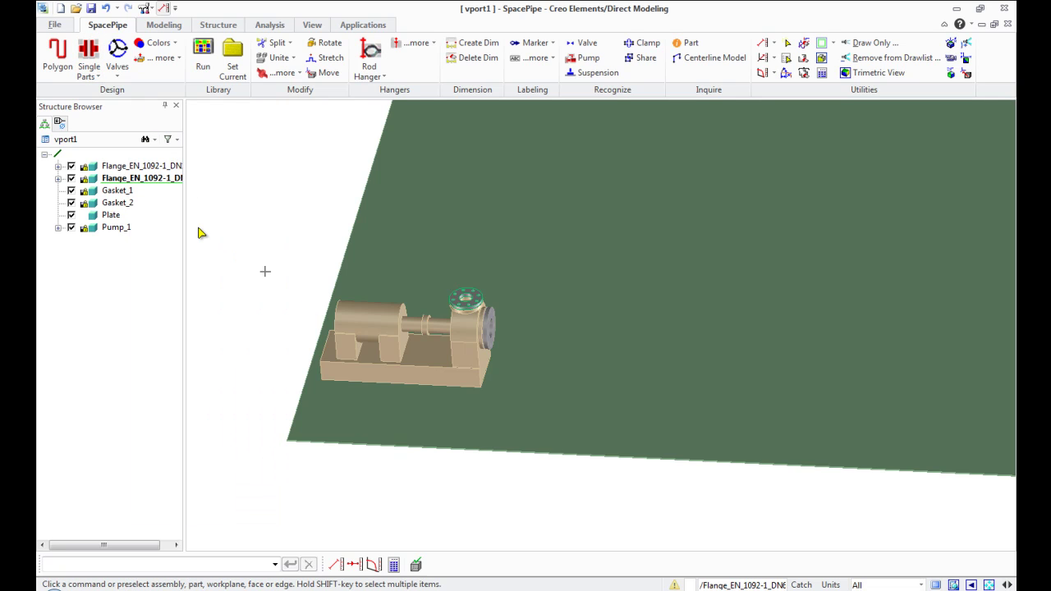
- Route a DIN DN100 polygon pipe from the suction flange straight away from the pump and then 750 mm vertically upward
left_click(55, 56)
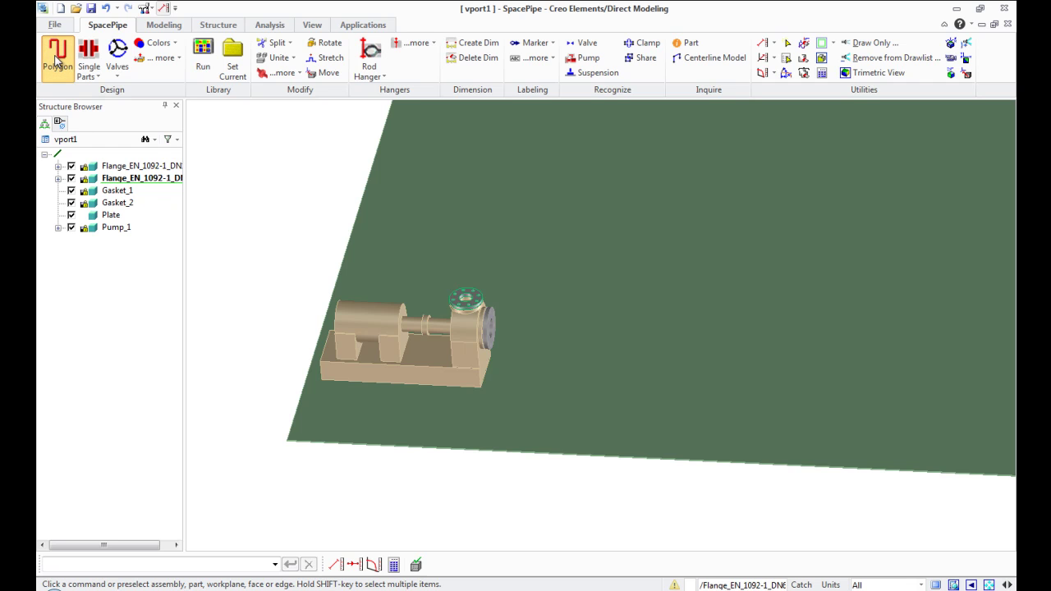
left_click(57, 61)
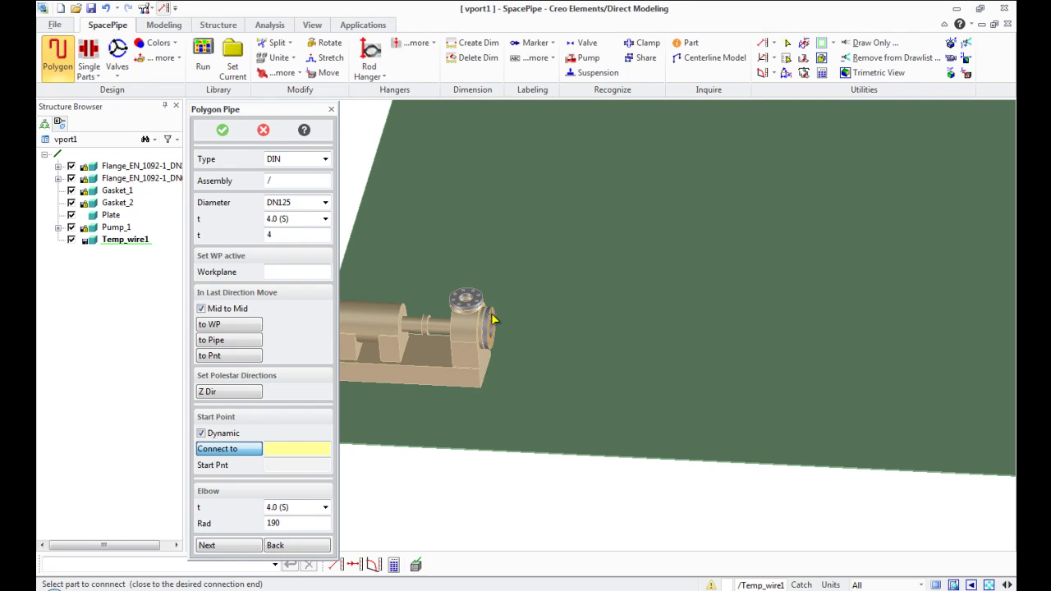
left_click(485, 321)
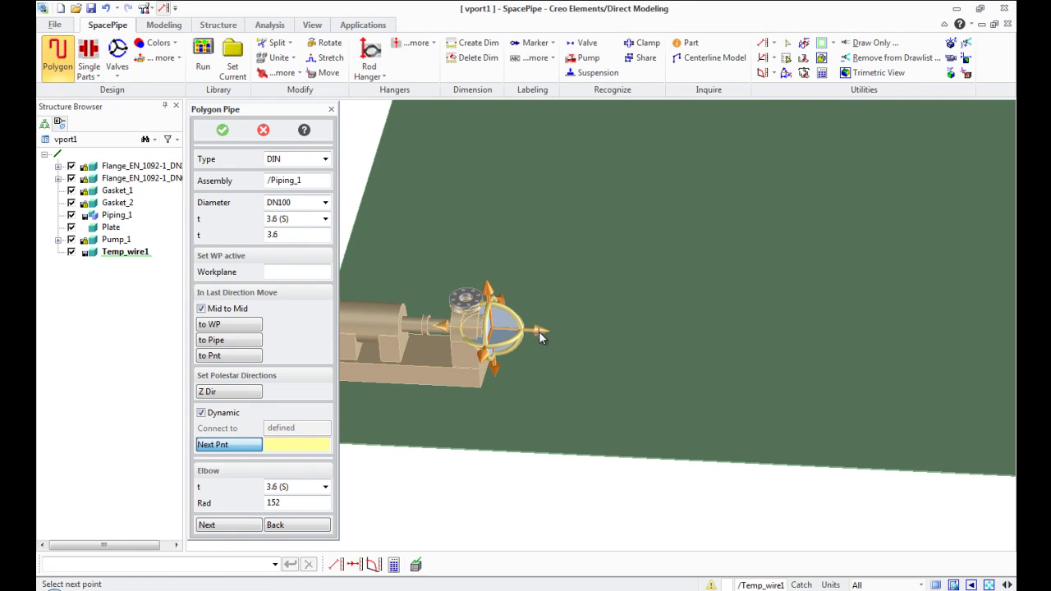
left_click_drag(539, 332, 738, 344)
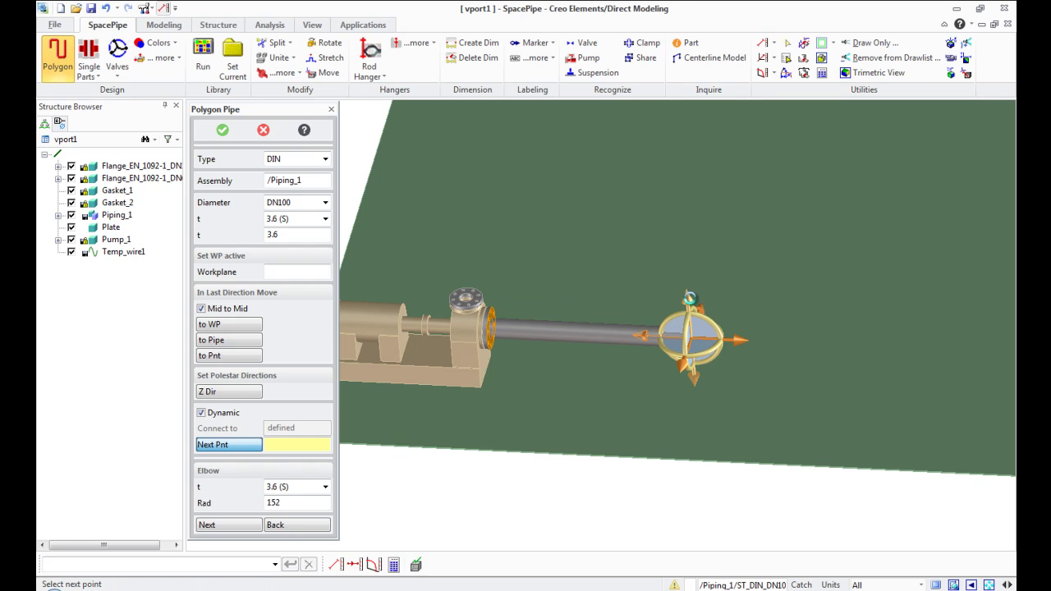
left_click_drag(691, 292, 701, 182)
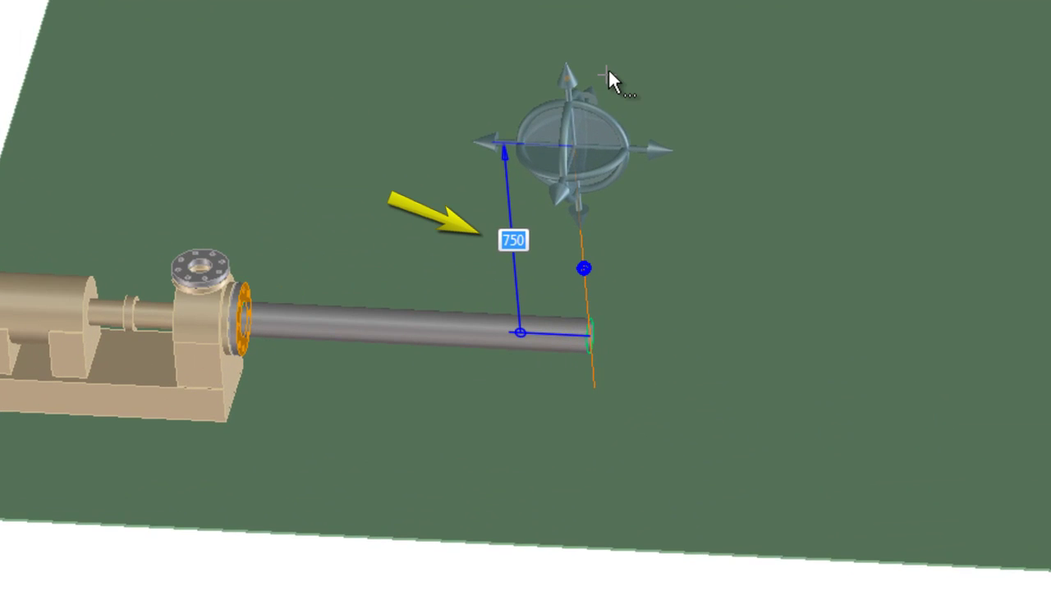
left_click(608, 69)
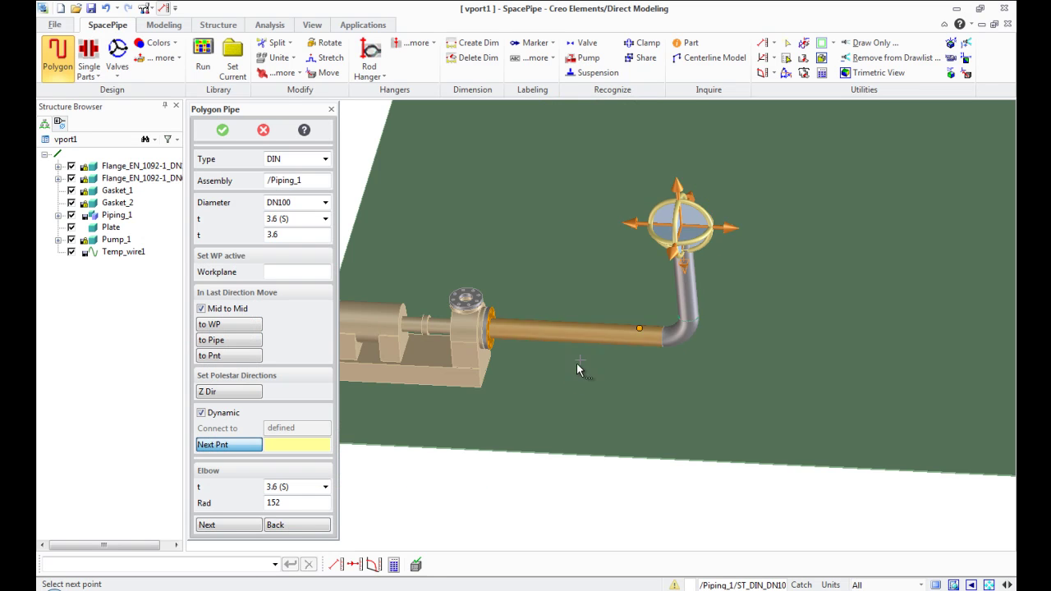
- Extend the polygon pipe 1000 mm horizontally from the top of the riser, parallel to the plate's long edge and away from the pump
middle_click_drag(571, 378, 521, 379)
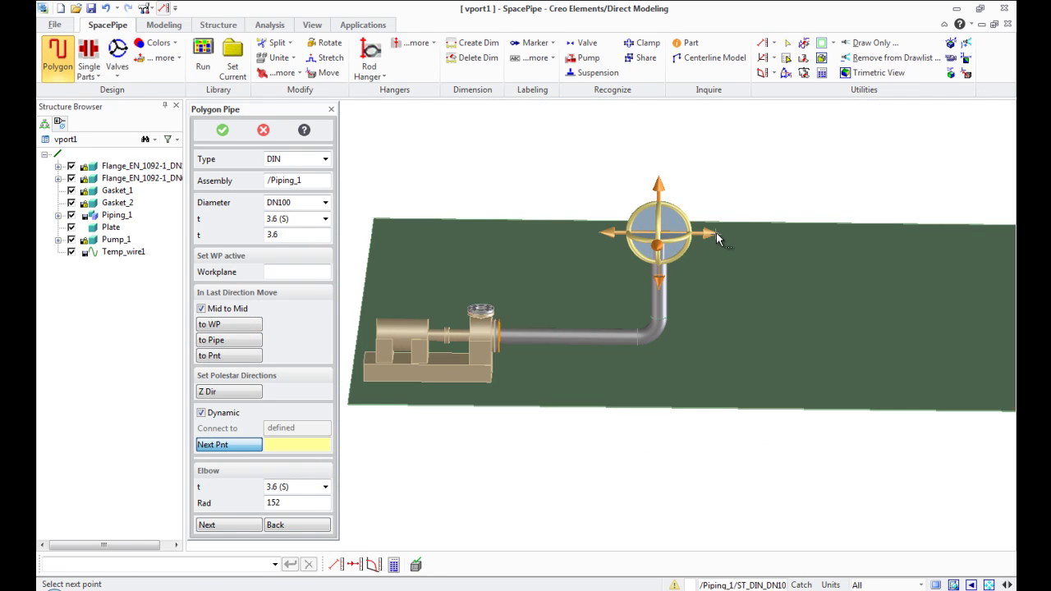
left_click_drag(716, 232, 892, 238)
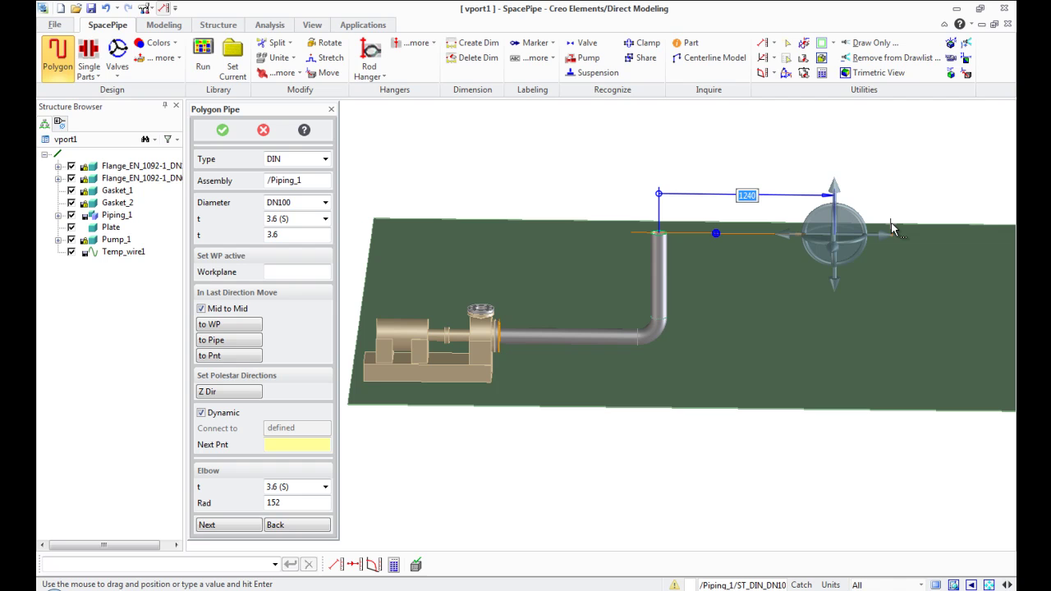
type("1000")
key("Return")
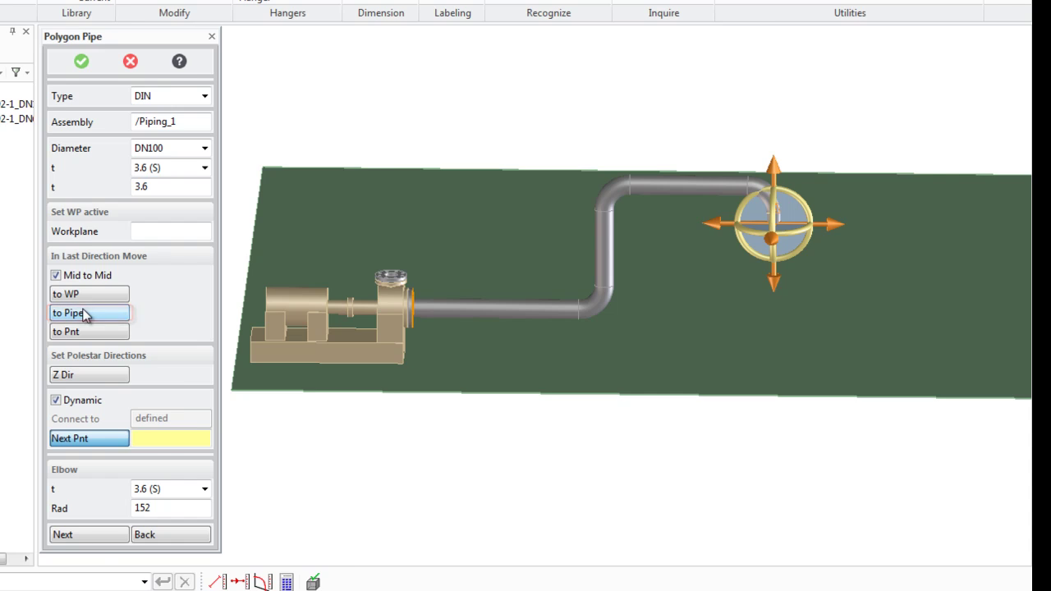
- Bring the pipe down to the level of the suction pipe, extend it farther along the plate and finish the polygon pipe
left_click(83, 311)
left_click(507, 311)
middle_click_drag(838, 330, 792, 345)
scroll(530, 327, "down", 2)
left_click_drag(781, 371, 989, 377)
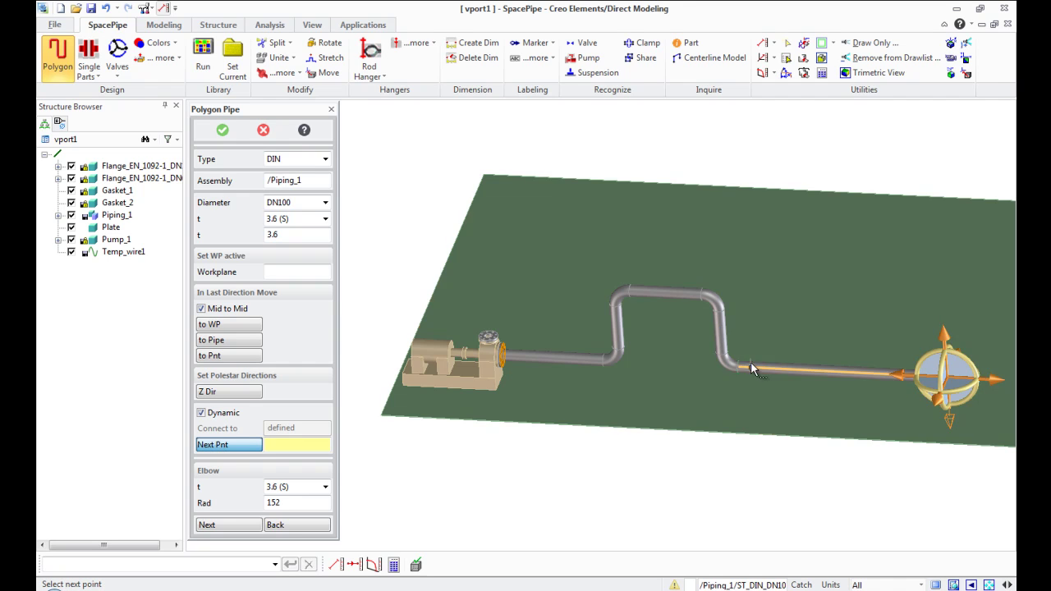
middle_click_drag(754, 370, 680, 393)
scroll(680, 393, "down", 2)
scroll(853, 376, "up", 5)
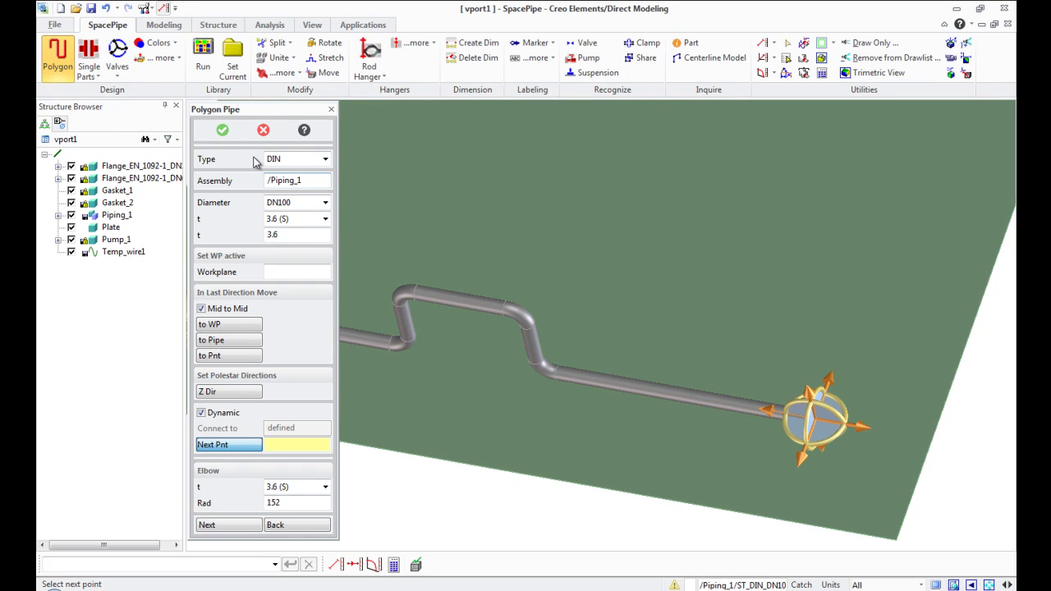
left_click(222, 130)
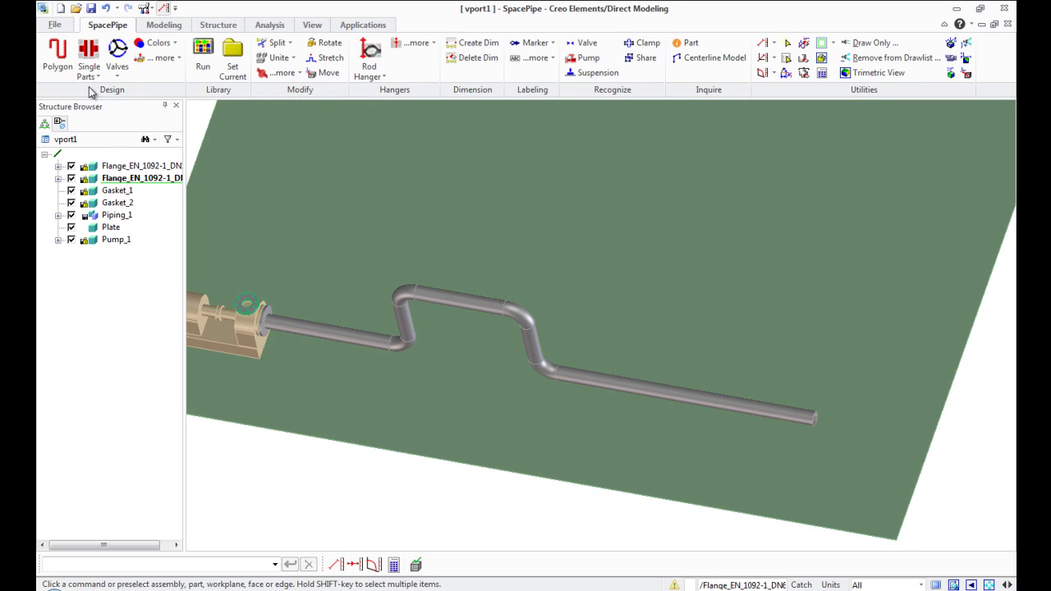
- Add two DIN DN100 90° elbows to the pipe's free end, rotated to form a horizontal U-bend turning back toward the pump
left_click(89, 77)
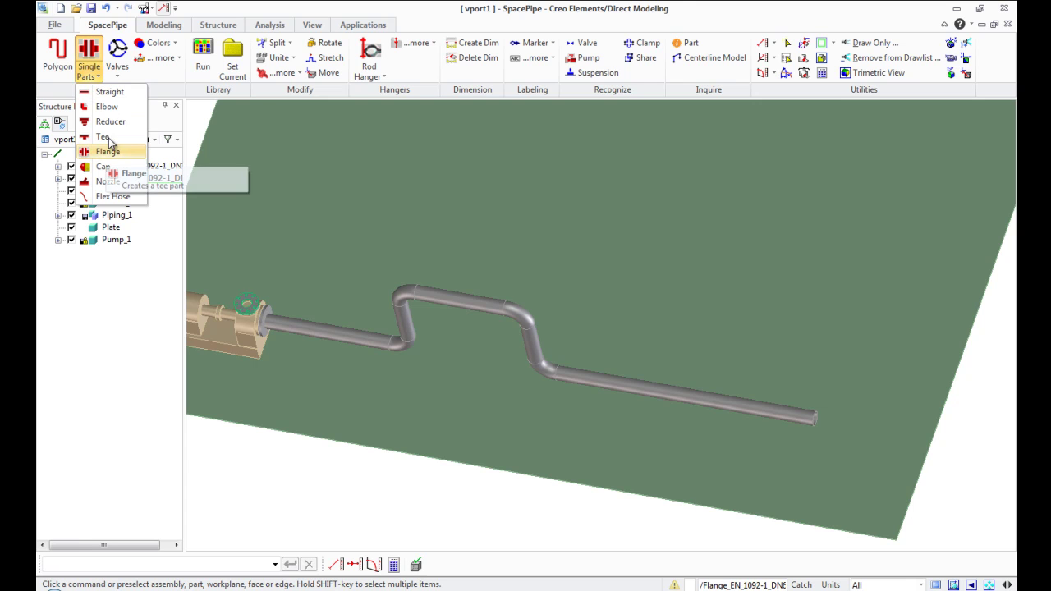
left_click(107, 107)
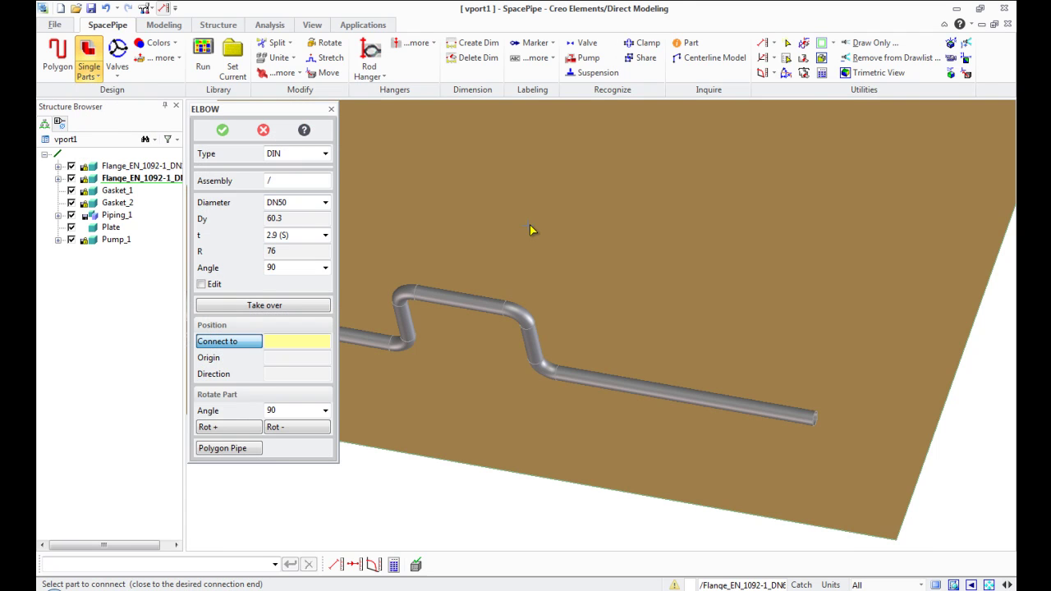
left_click(805, 420)
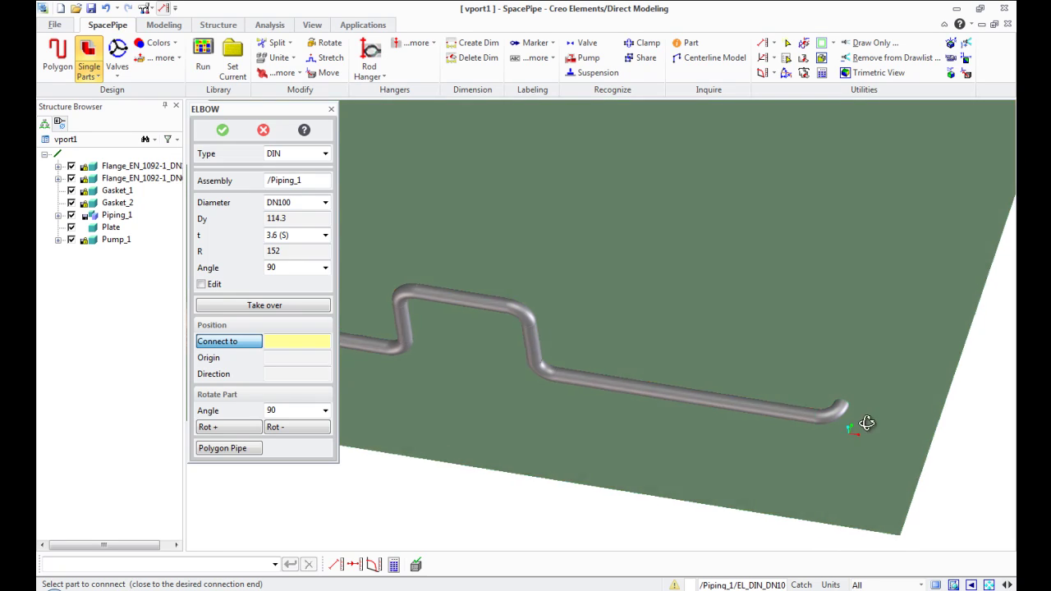
scroll(850, 424, "up", 3)
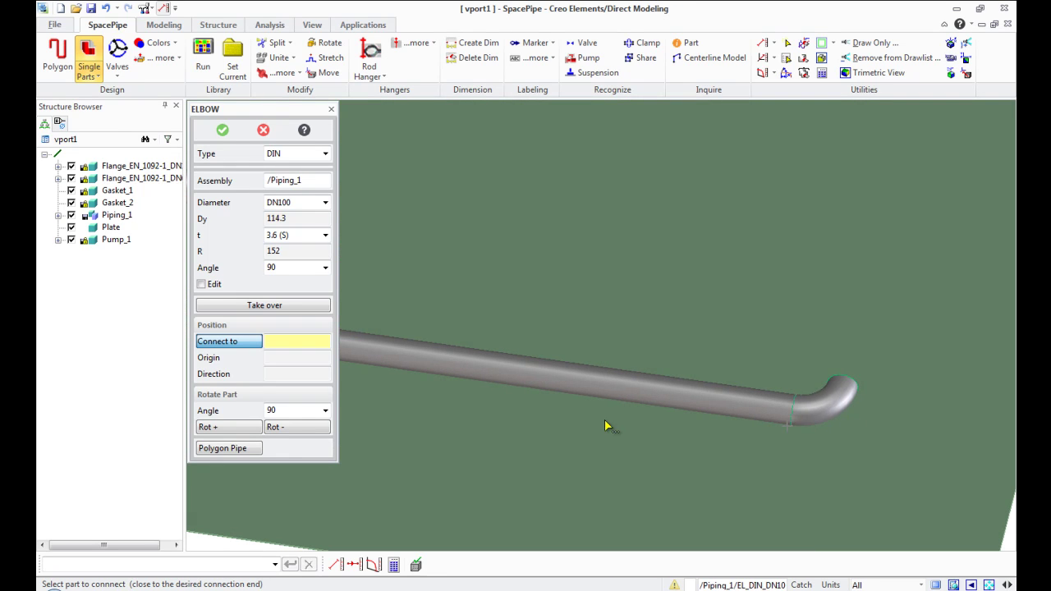
left_click(271, 429)
left_click(273, 430)
left_click(274, 430)
left_click(276, 431)
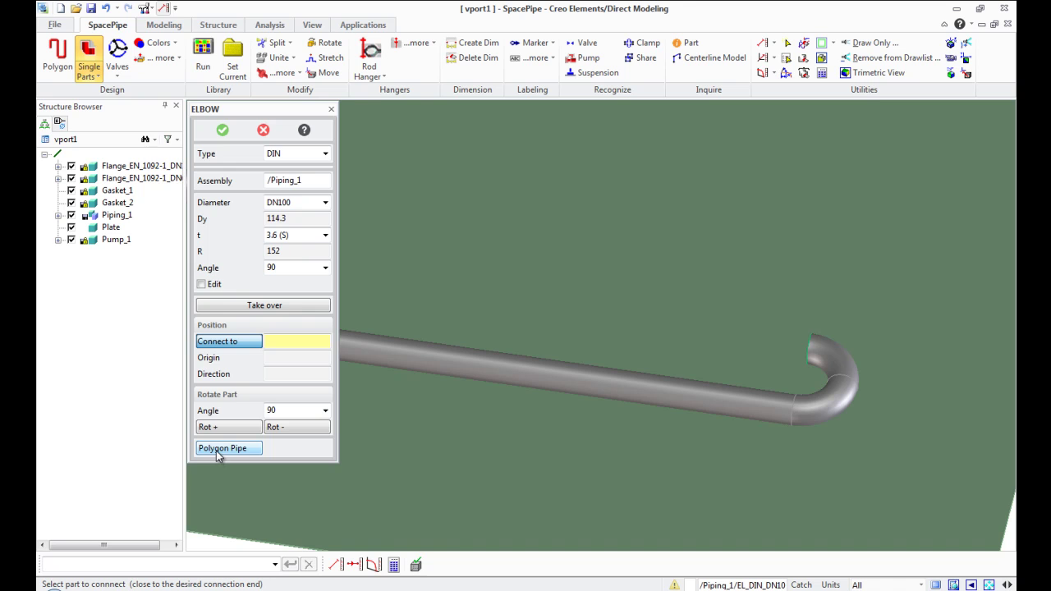
- Route a DN100 polygon pipe from the U-bend back parallel to the lower run and turn it across the plate toward its far long edge
left_click(222, 449)
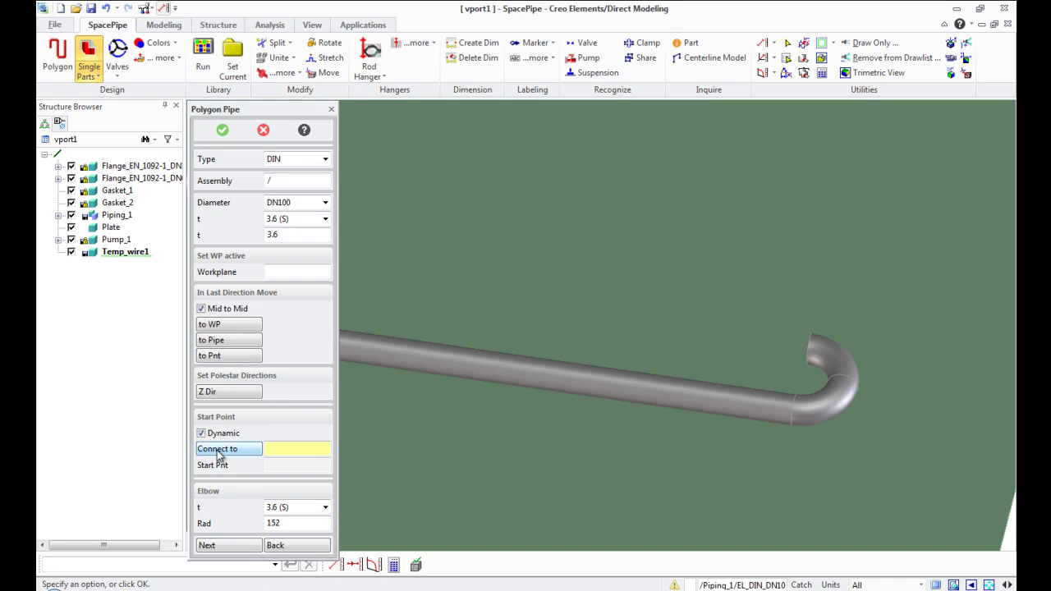
left_click(817, 346)
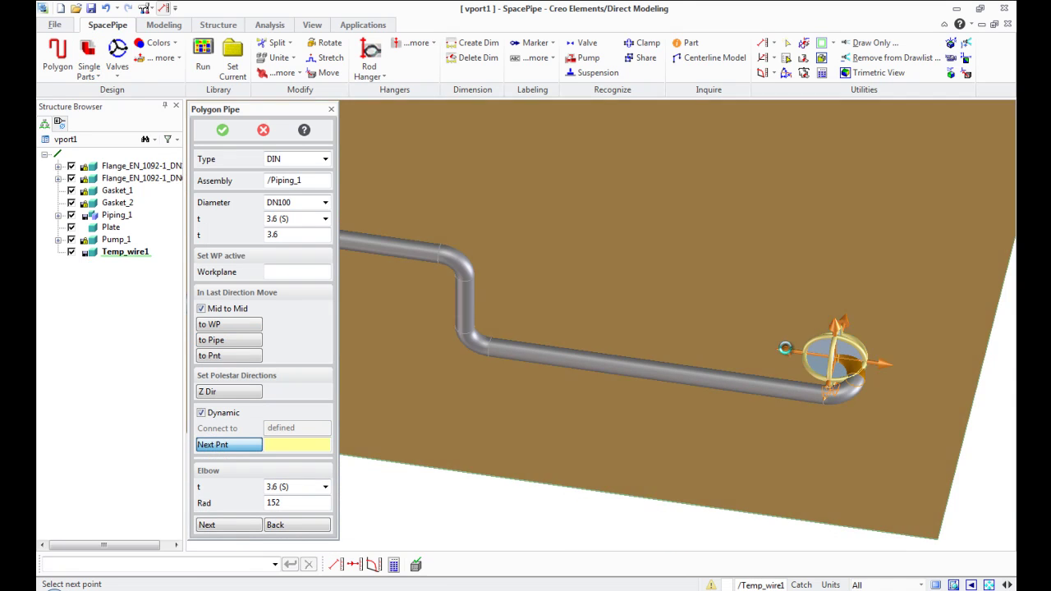
left_click_drag(786, 349, 580, 298)
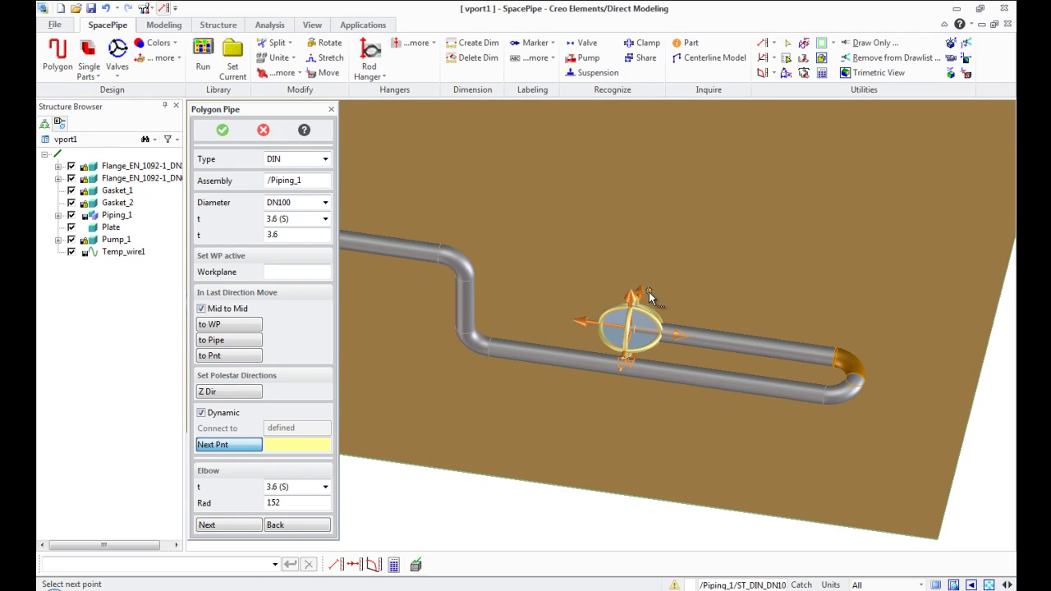
scroll(621, 260, "up", 1)
scroll(606, 455, "down", 3)
scroll(685, 225, "up", 5)
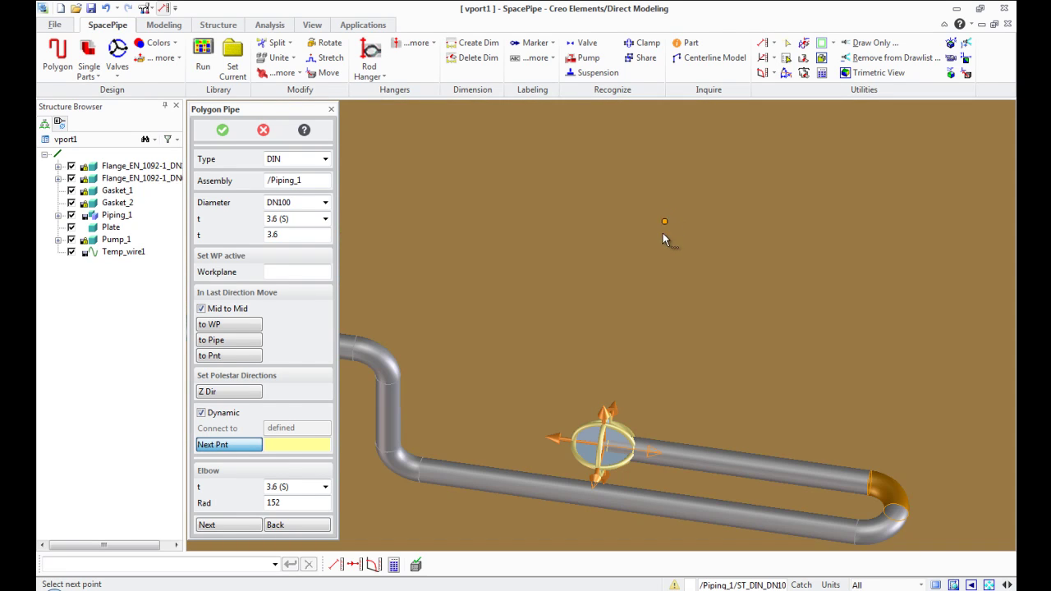
left_click_drag(610, 401, 676, 274)
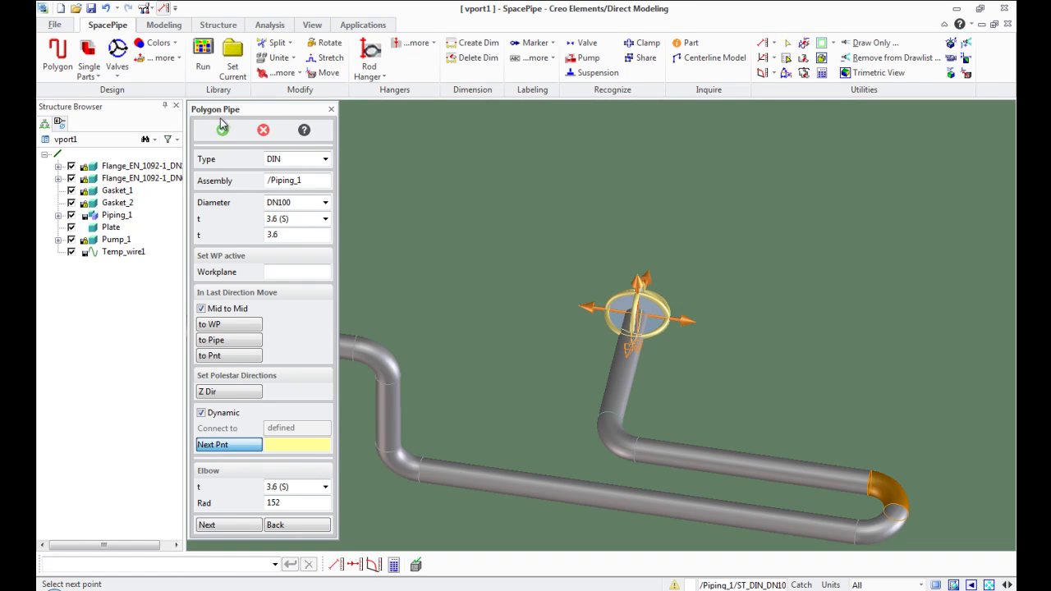
left_click(222, 127)
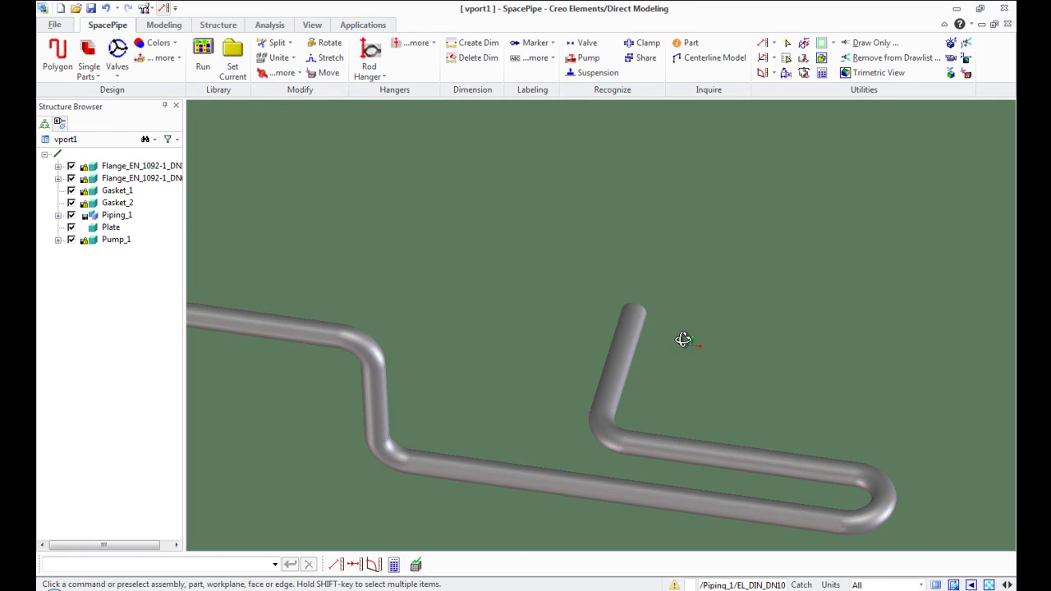
- Add a DIN DN100 welding valve with handwheel, length 700, to the pipe's free end and rotate it 90° so the wheel faces up
scroll(640, 399, "down", 3)
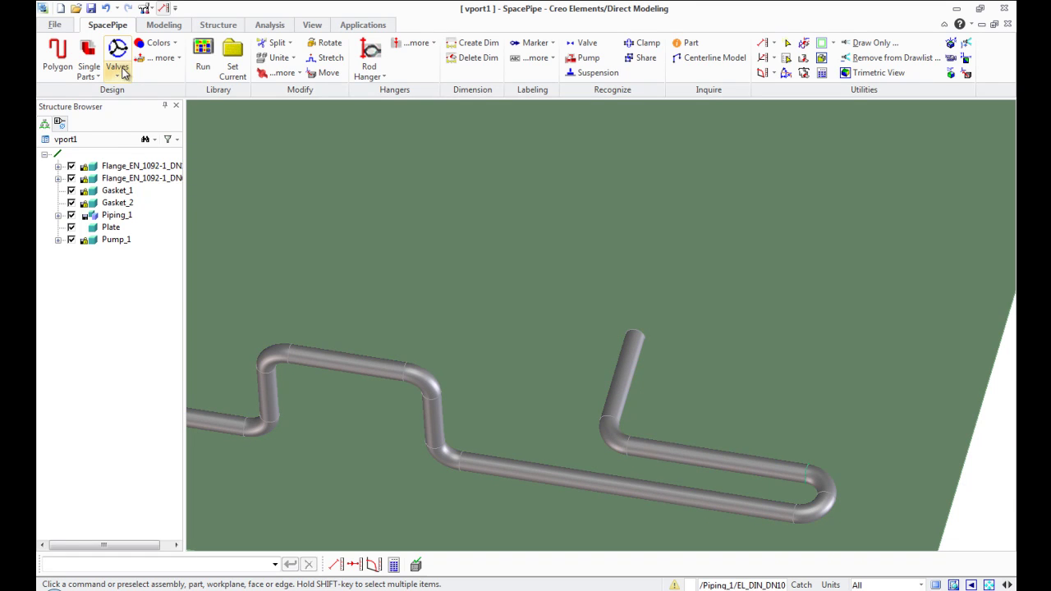
left_click(120, 72)
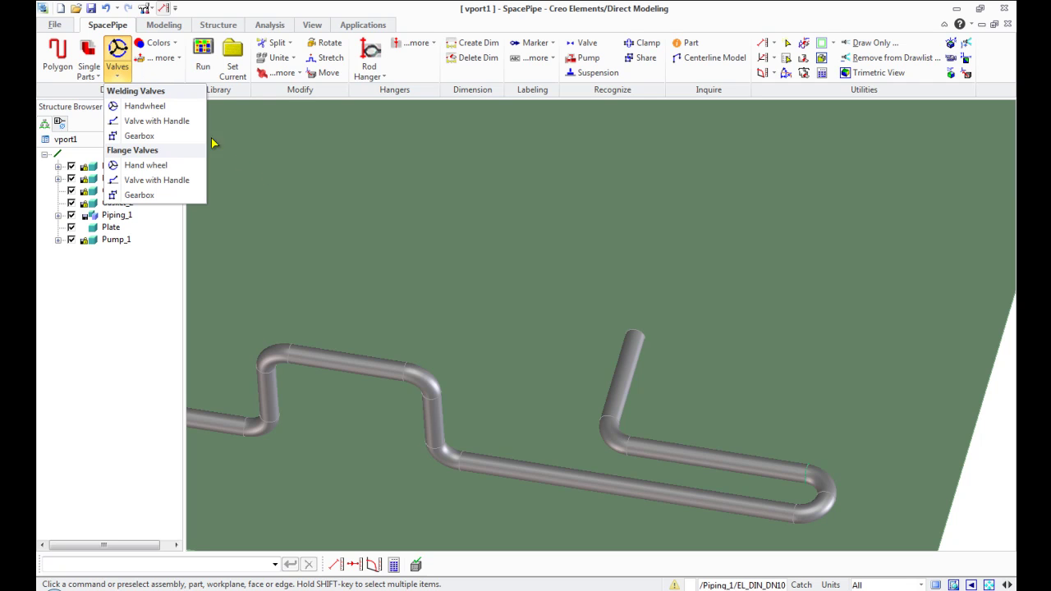
left_click(187, 111)
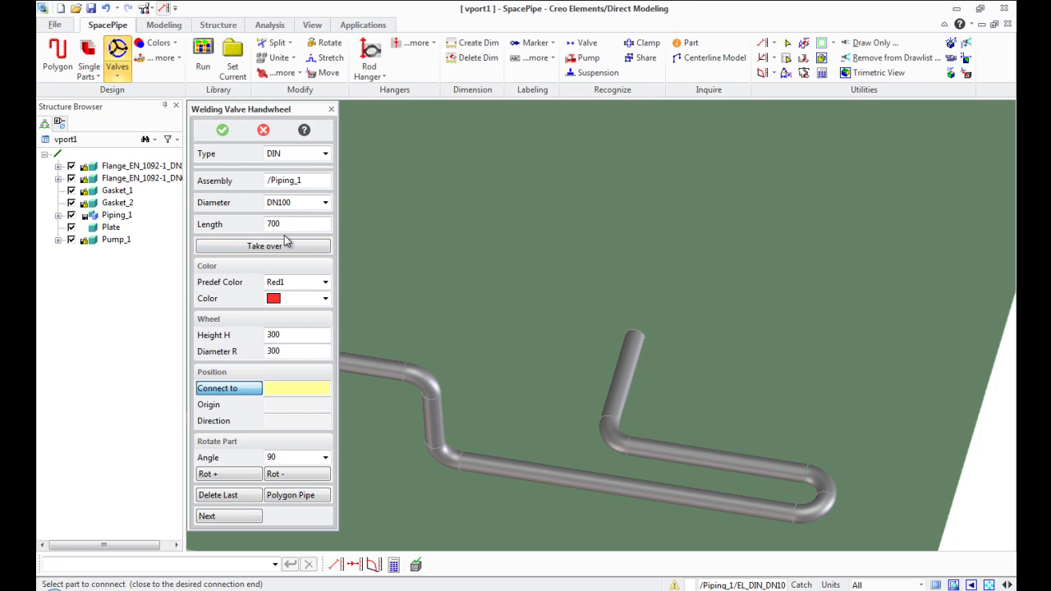
left_click_drag(316, 224, 264, 224)
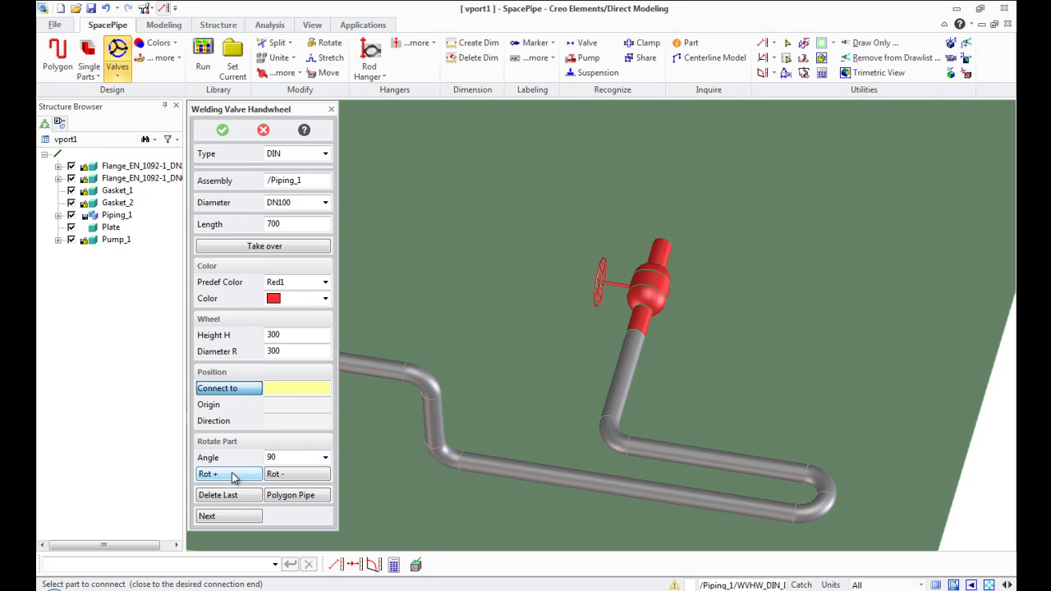
left_click(211, 474)
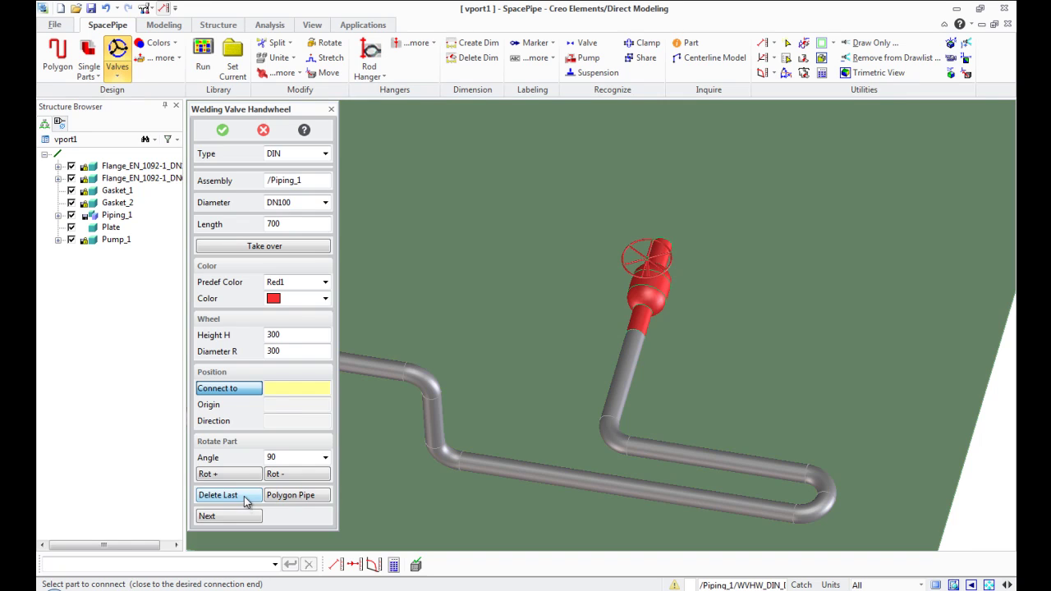
- Route a polygon pipe straight on from the valve's free end, turn it along the plate's long edge and align its end with the U-bend
left_click(287, 495)
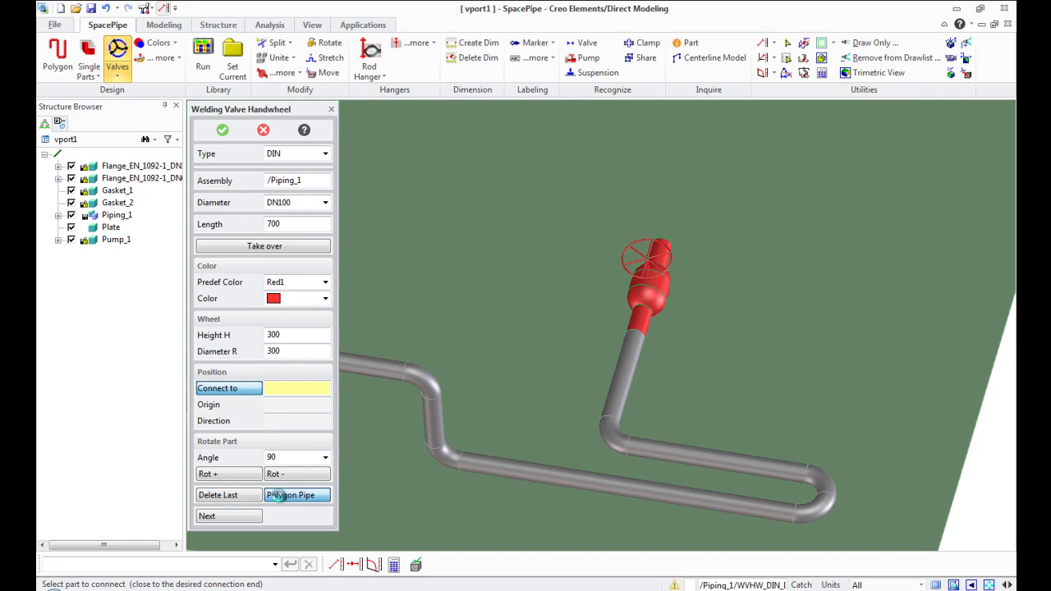
left_click(667, 241)
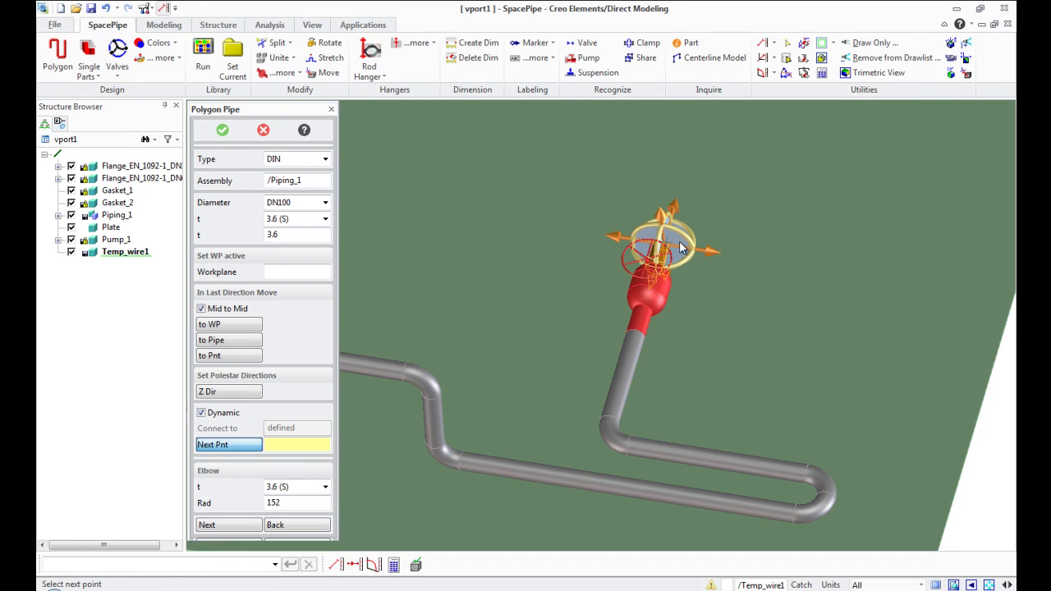
middle_click_drag(731, 291, 643, 354)
scroll(642, 351, "down", 3)
left_click_drag(707, 230, 757, 197)
left_click_drag(756, 247, 803, 279)
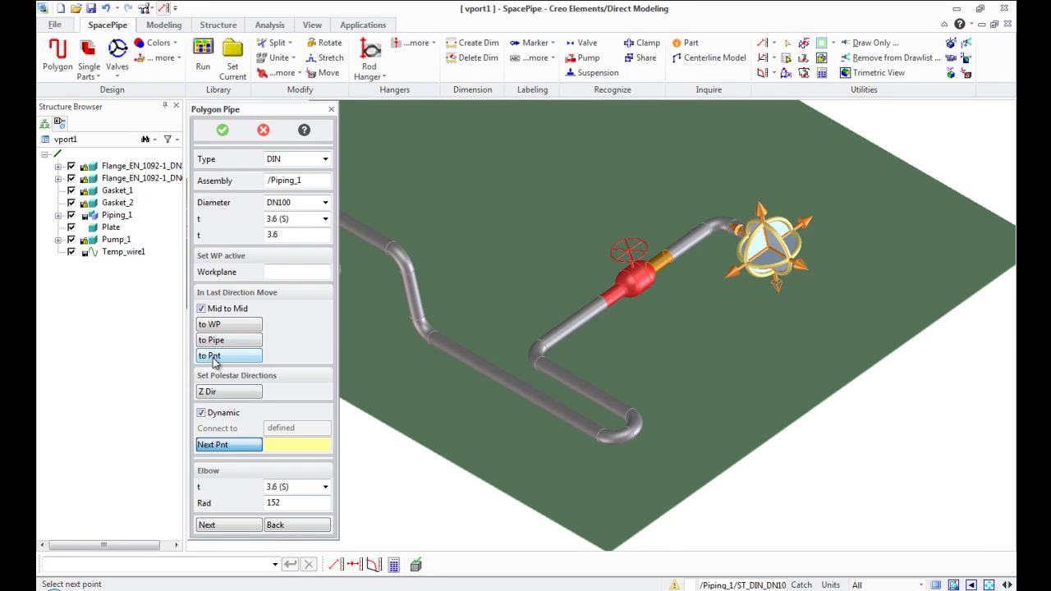
left_click(222, 355)
left_click(636, 435)
- Turn the pipe horizontally toward the plate's far long edge and continue it vertically upward
middle_click_drag(757, 464, 762, 392)
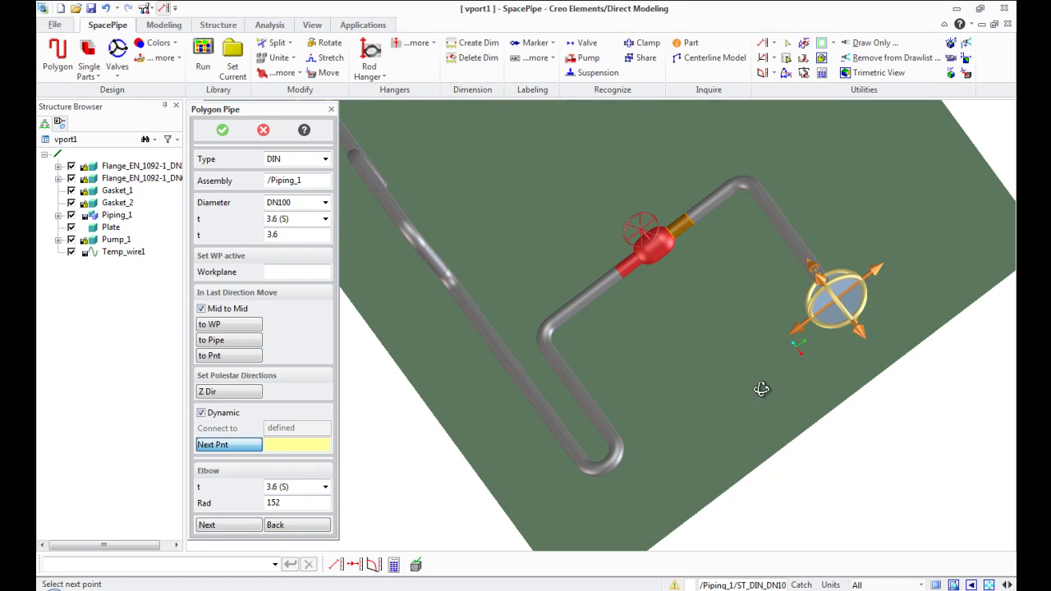
left_click_drag(880, 272, 983, 184)
middle_click_drag(753, 366, 807, 357)
left_click_drag(878, 253, 898, 156)
- Run the pipe horizontally from the top of the riser back toward the pump end of the plate and finish the polygon pipe
middle_click_drag(676, 427, 764, 470)
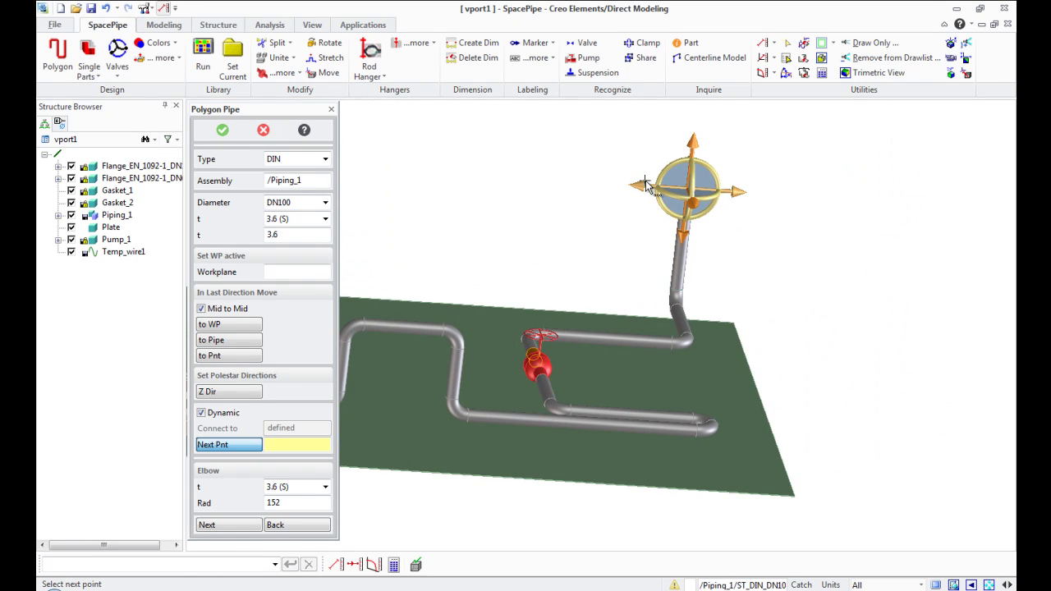
left_click_drag(645, 188, 431, 173)
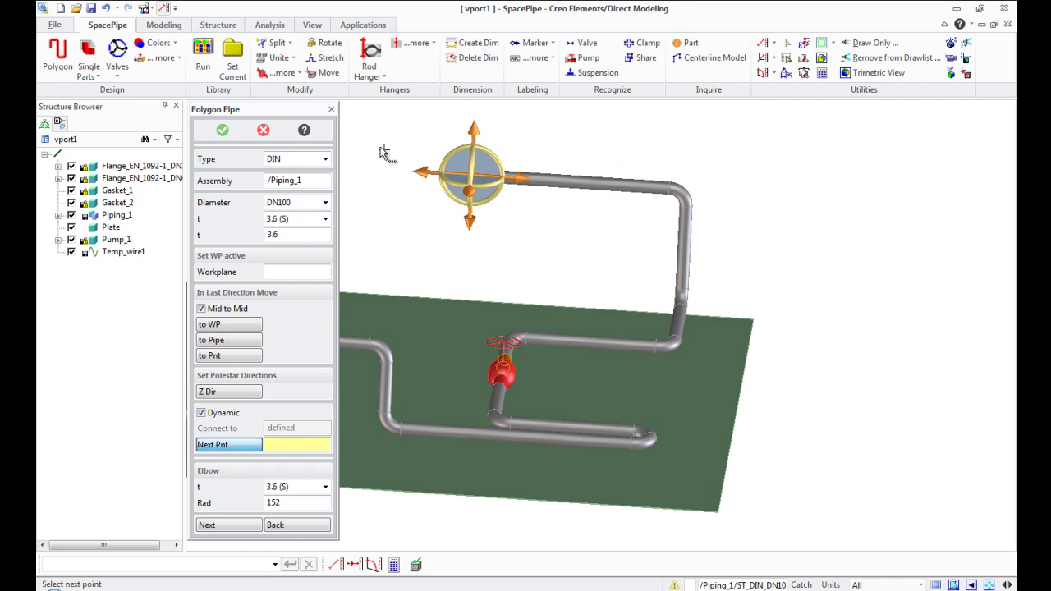
scroll(398, 157, "up", 3)
left_click(222, 131)
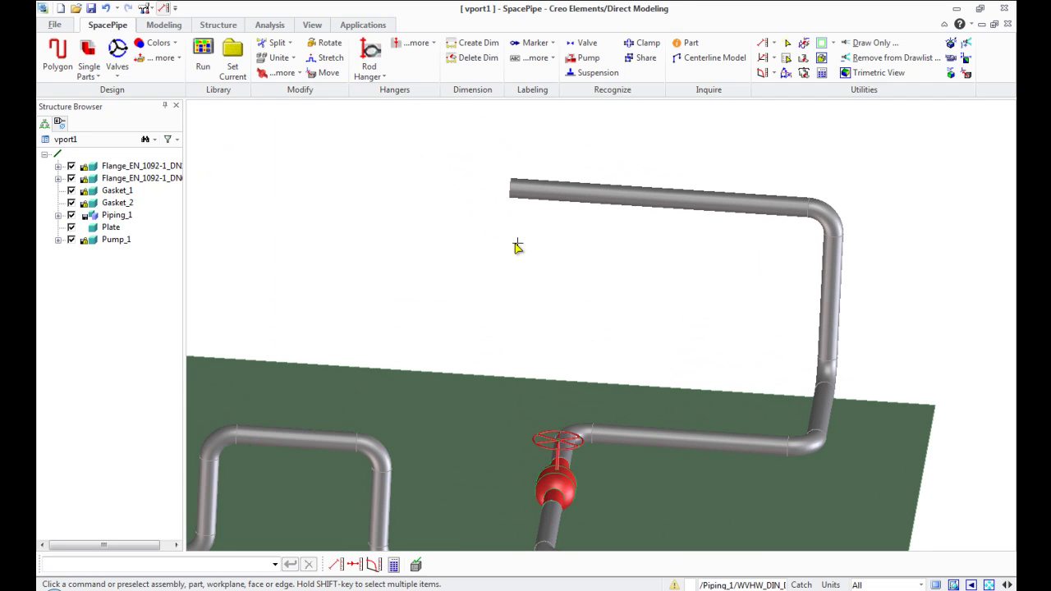
- Add a DIN DN100 to DN100 tee in the Vertical position at the free end of the upper horizontal pipe
scroll(526, 177, "up", 5)
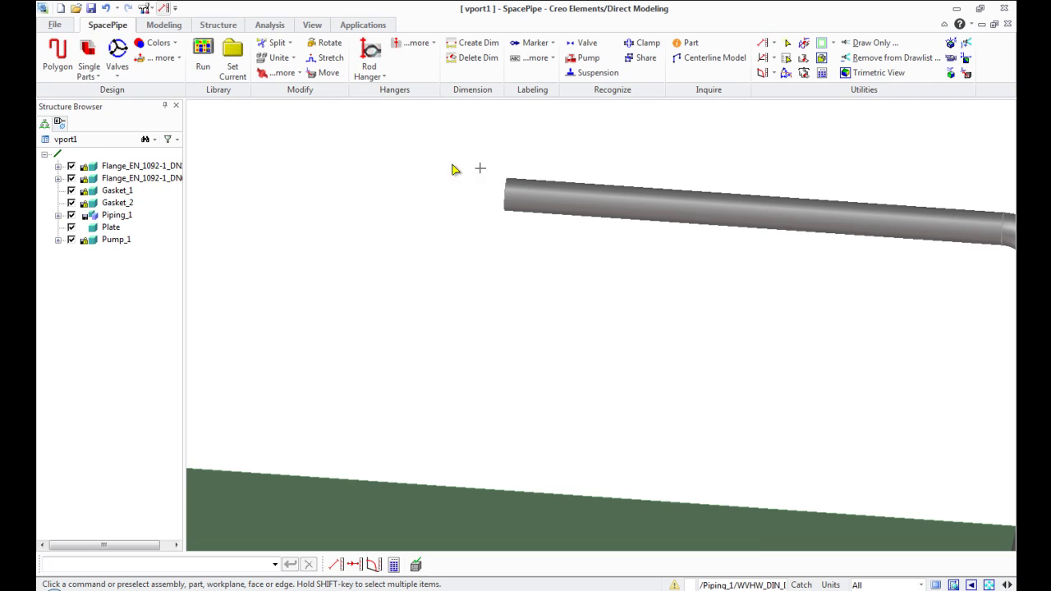
left_click(89, 75)
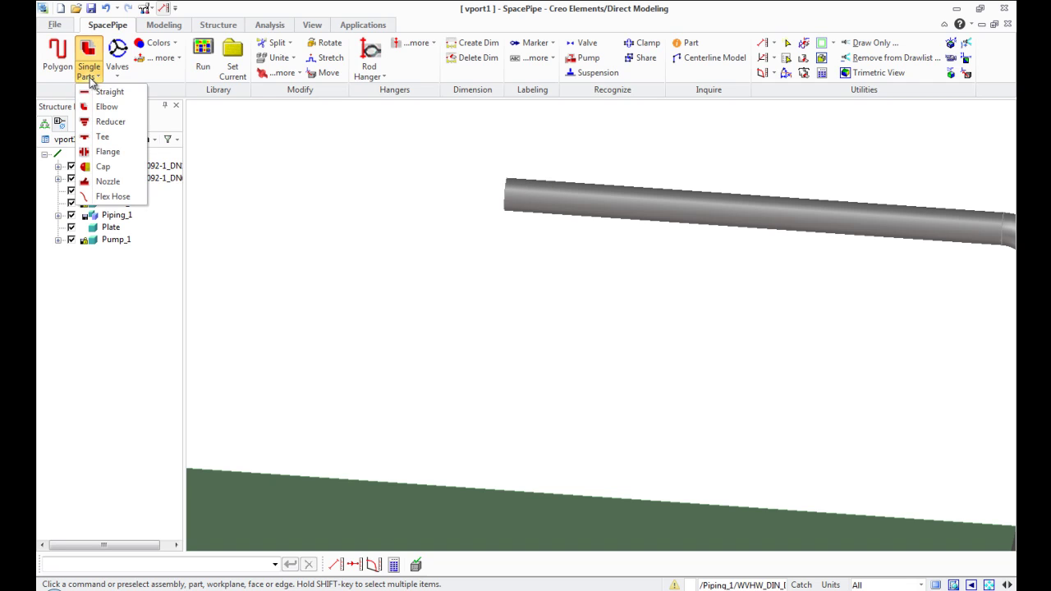
left_click(99, 138)
left_click_drag(268, 116, 325, 112)
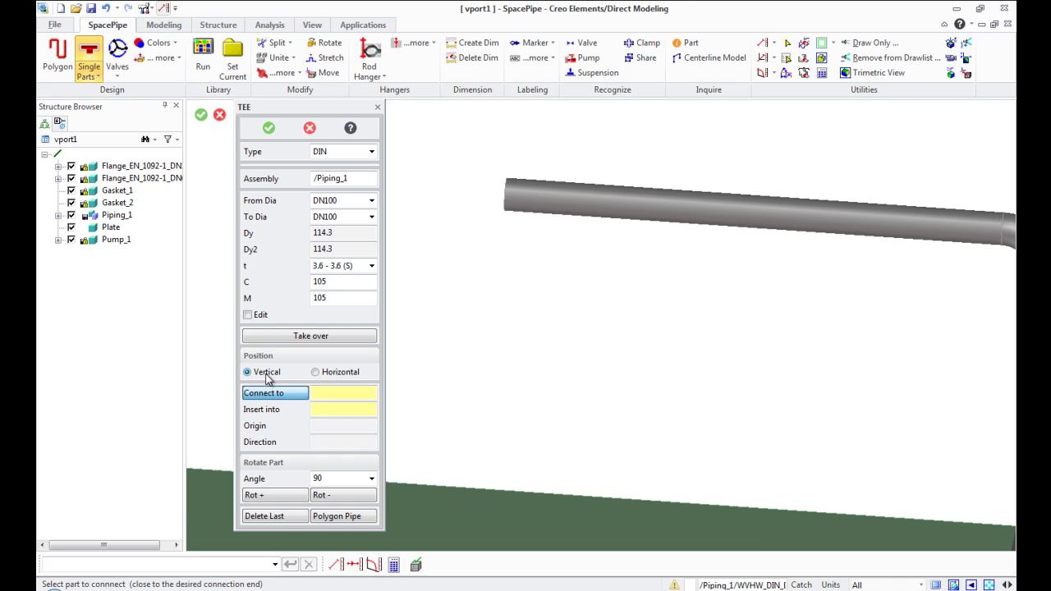
left_click(522, 195)
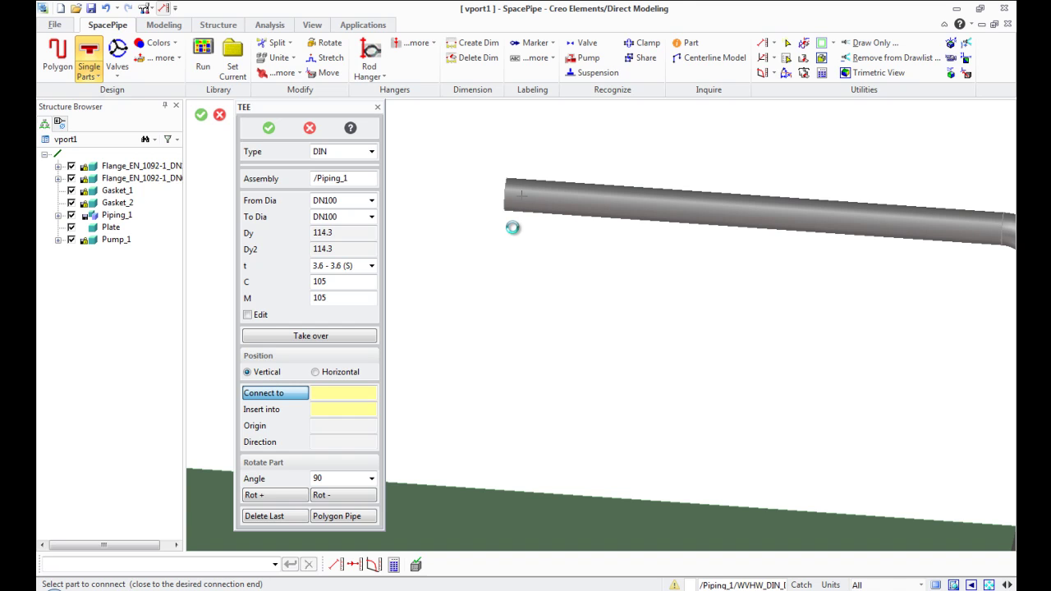
middle_click_drag(464, 190, 480, 280)
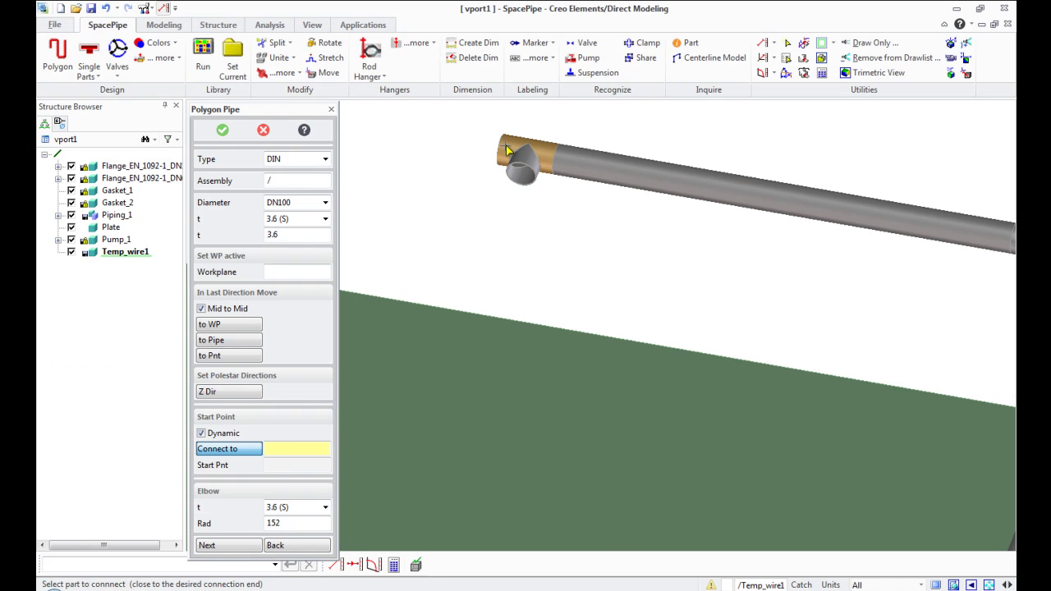
- Connect a DN100 polygon pipe to the tee's open run end and extend it straight on from the upper pipe
left_click(506, 150)
scroll(658, 272, "down", 3)
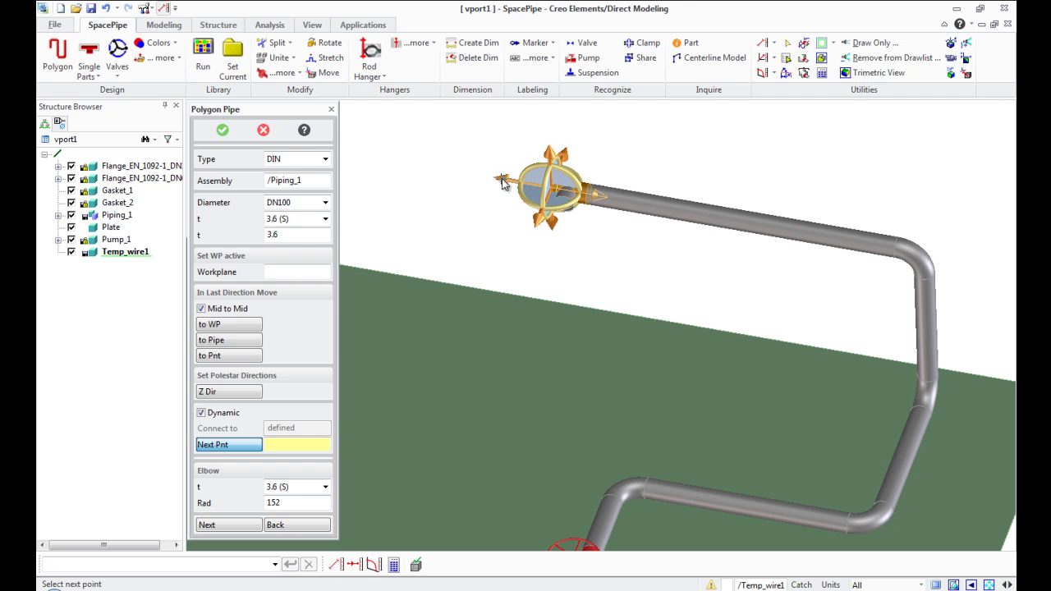
mouse_move(635, 261)
middle_mouse_down()
mouse_move(635, 248)
mouse_move(618, 265)
middle_mouse_up()
left_click(269, 524)
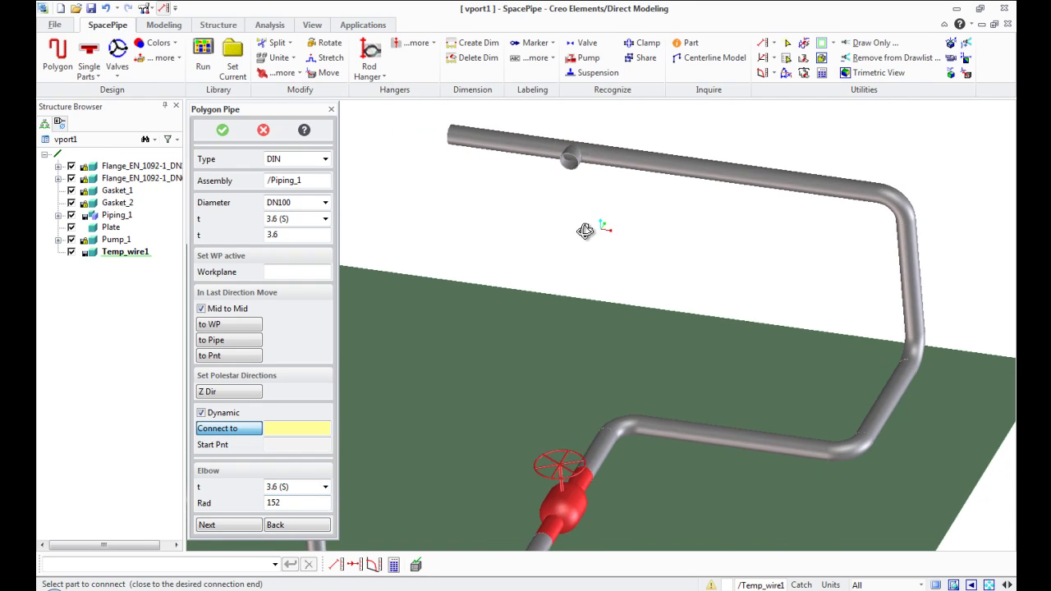
- Connect a DN100 pipe to the tee's branch outlet, extend it straight out, and finish the polygon pipe
middle_click_drag(582, 228, 573, 204)
left_click(570, 156)
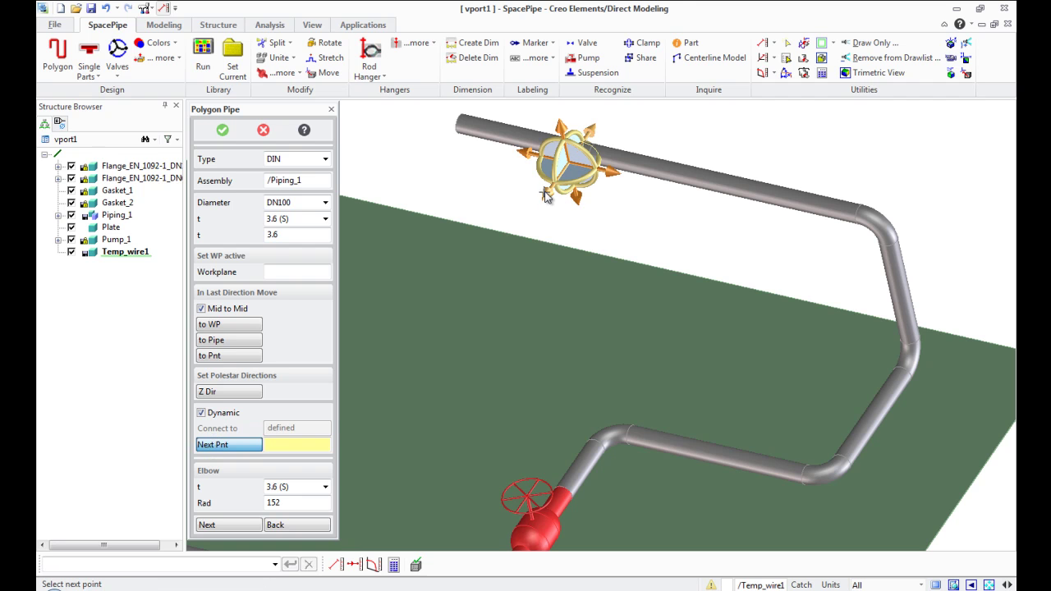
left_click(224, 132)
- Start a DN65 polygon pipe at the pump's upper flange and route it vertically upward
middle_click_drag(599, 284, 635, 275)
scroll(854, 345, "down", 1)
scroll(854, 349, "down", 5)
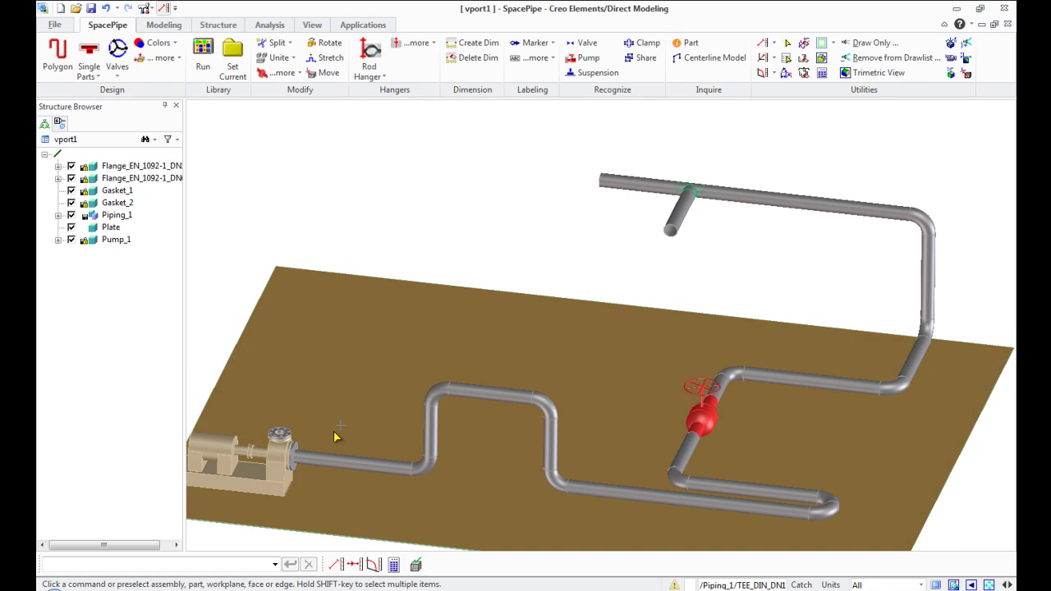
scroll(258, 452, "up", 2)
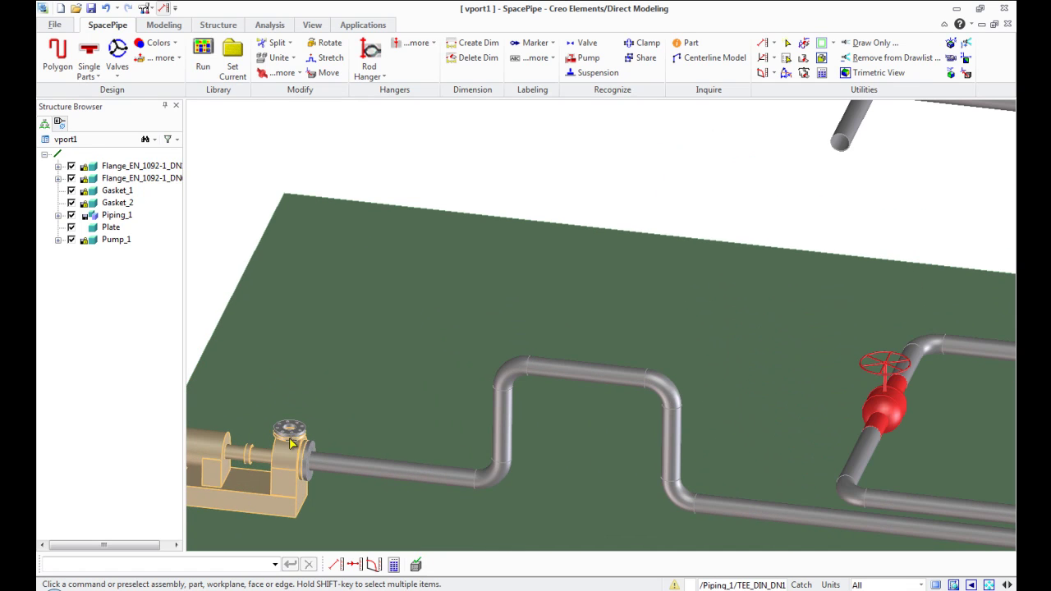
left_click(57, 54)
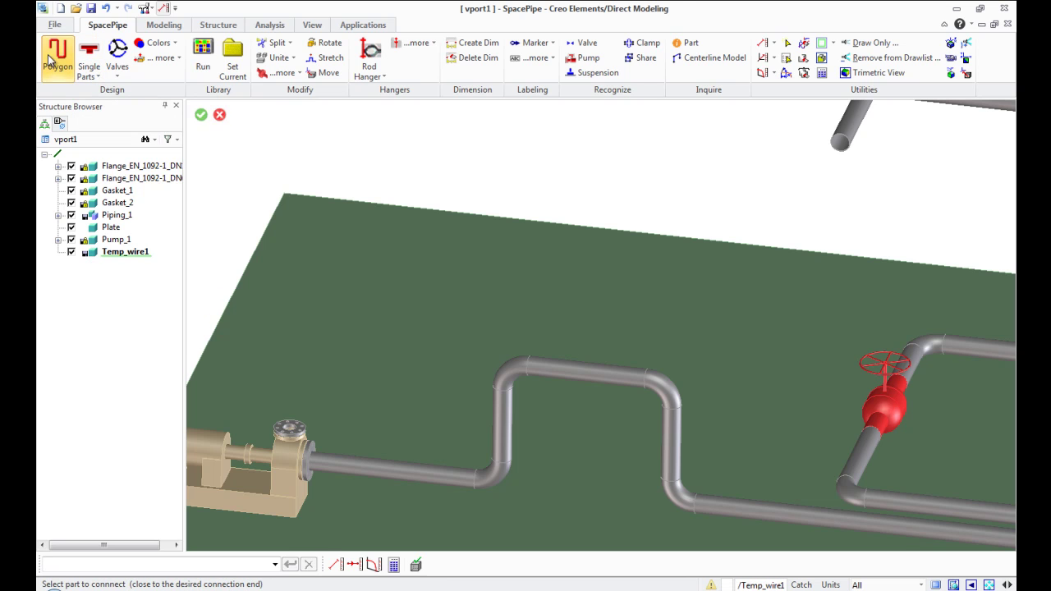
left_click_drag(285, 110, 183, 96)
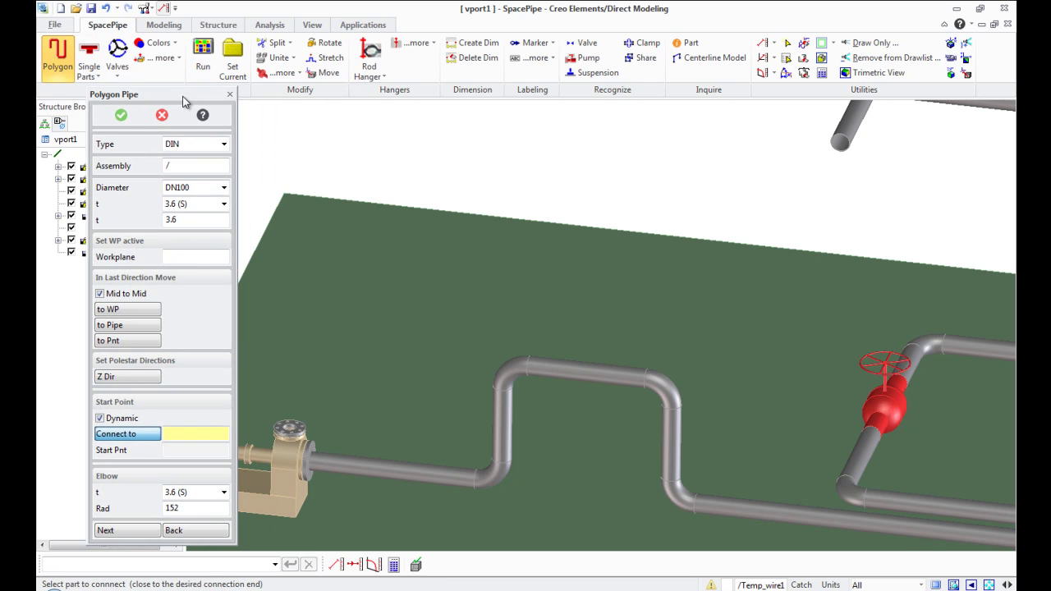
left_click(295, 428)
middle_click_drag(332, 427, 318, 419)
left_click_drag(319, 389, 331, 279)
middle_click_drag(378, 332, 352, 353)
scroll(540, 352, "down", 3)
middle_click_drag(542, 352, 516, 351)
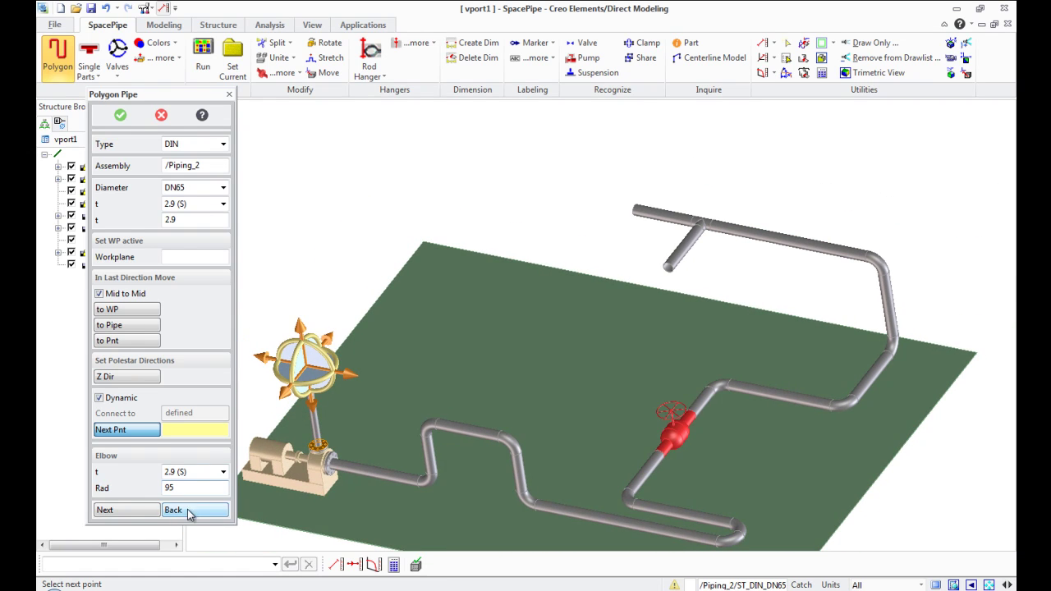
- Step back in the riser from the pump's upper flange and route it horizontally toward the plate's far long edge
left_click(189, 512)
left_click_drag(313, 406, 384, 336)
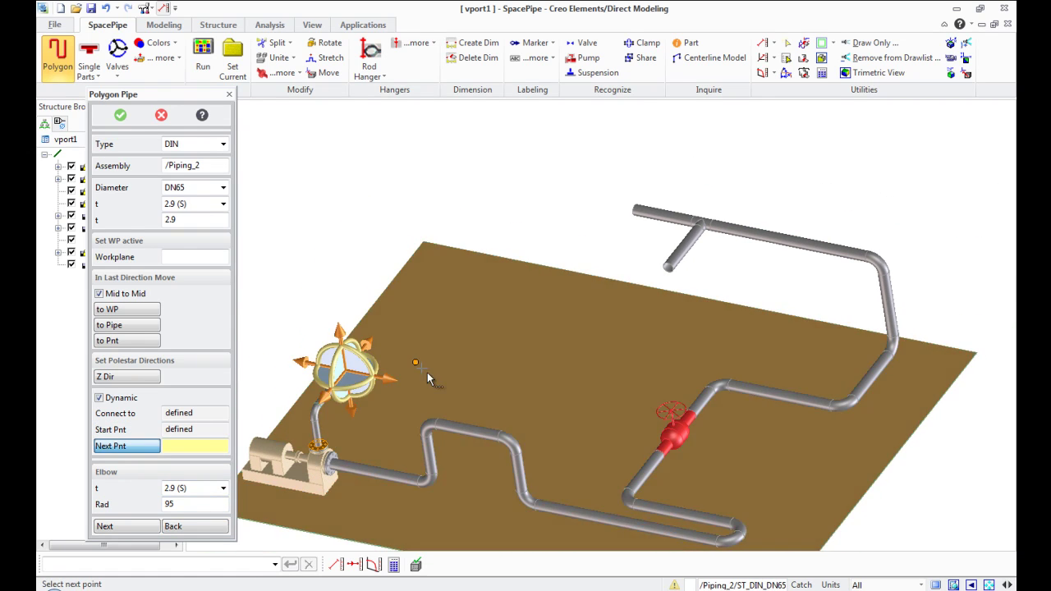
middle_click_drag(432, 377, 507, 392)
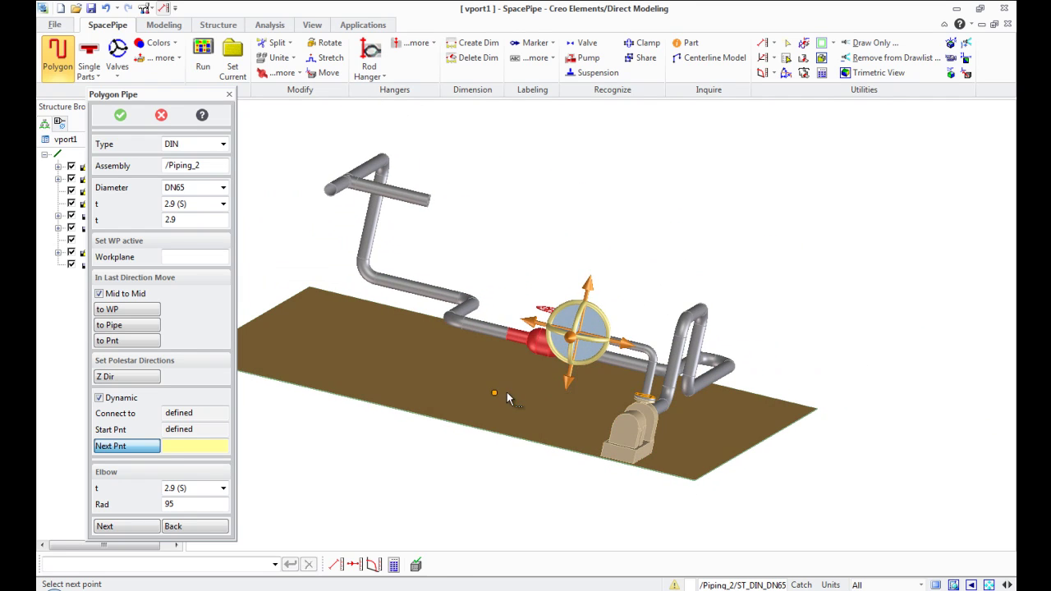
- Drop the DN65 pipe to the level of the pump's DN100 pipe, continue it horizontally, and finish the polygon pipe
left_click(125, 326)
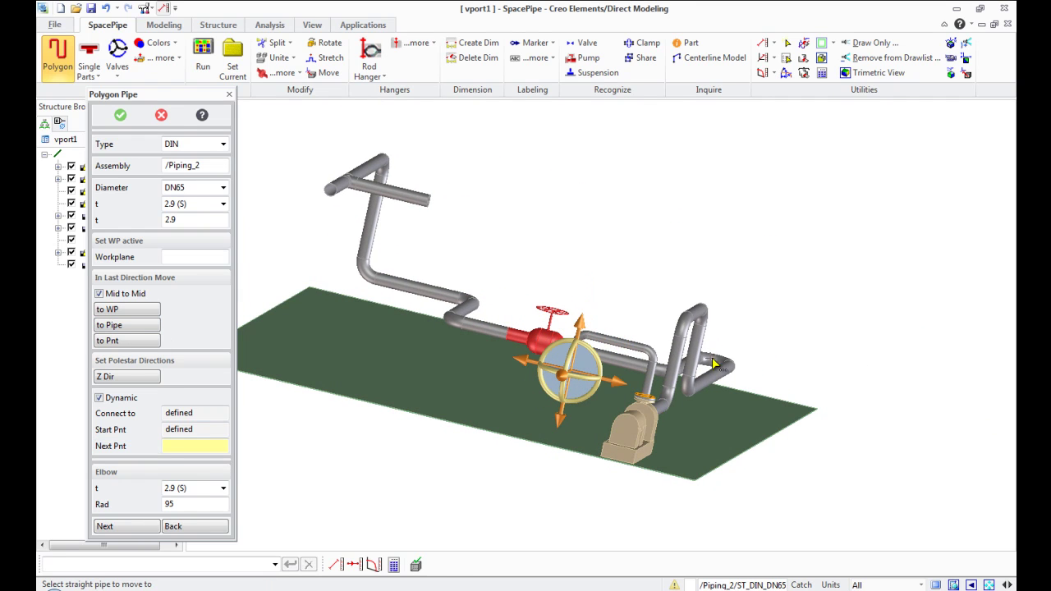
left_click(664, 407)
left_click_drag(519, 384, 397, 353)
middle_click_drag(487, 387, 440, 381)
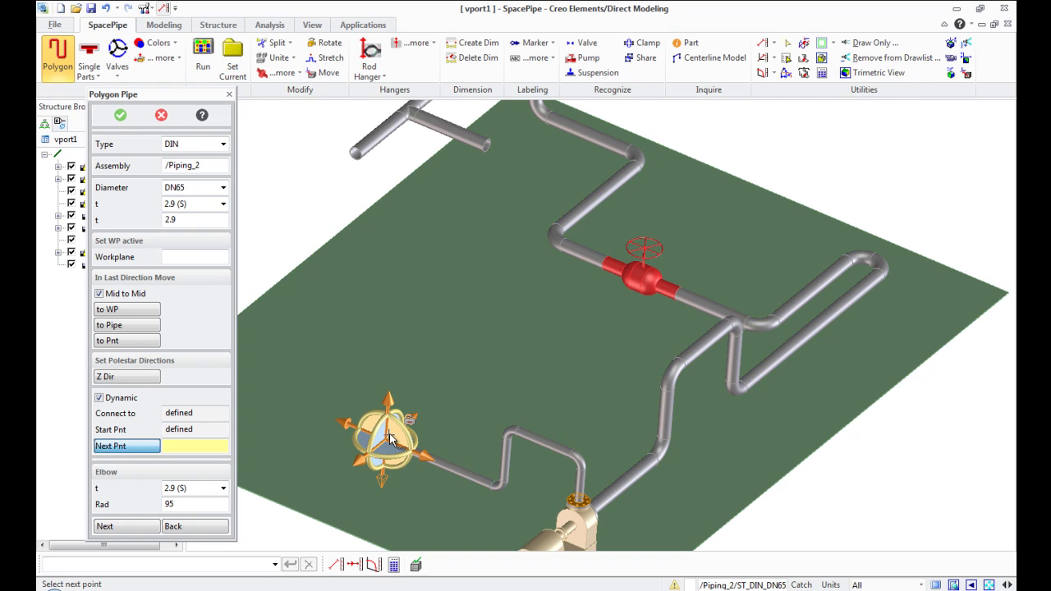
left_click(119, 115)
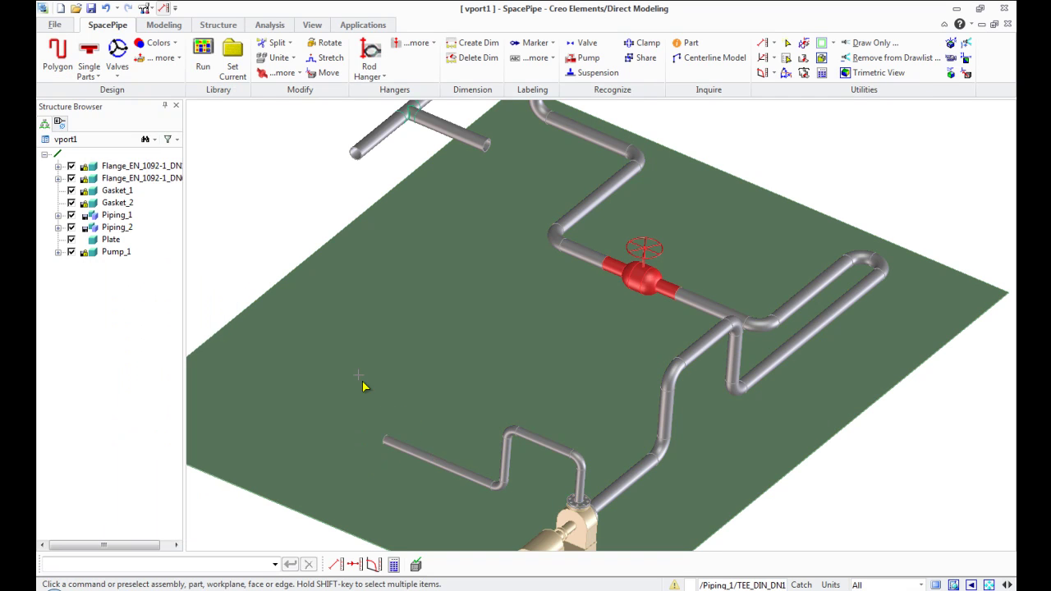
- Start a DN100 polygon pipe at the free end of the upper run past the tee and route it vertically downward
middle_click_drag(364, 382, 388, 454)
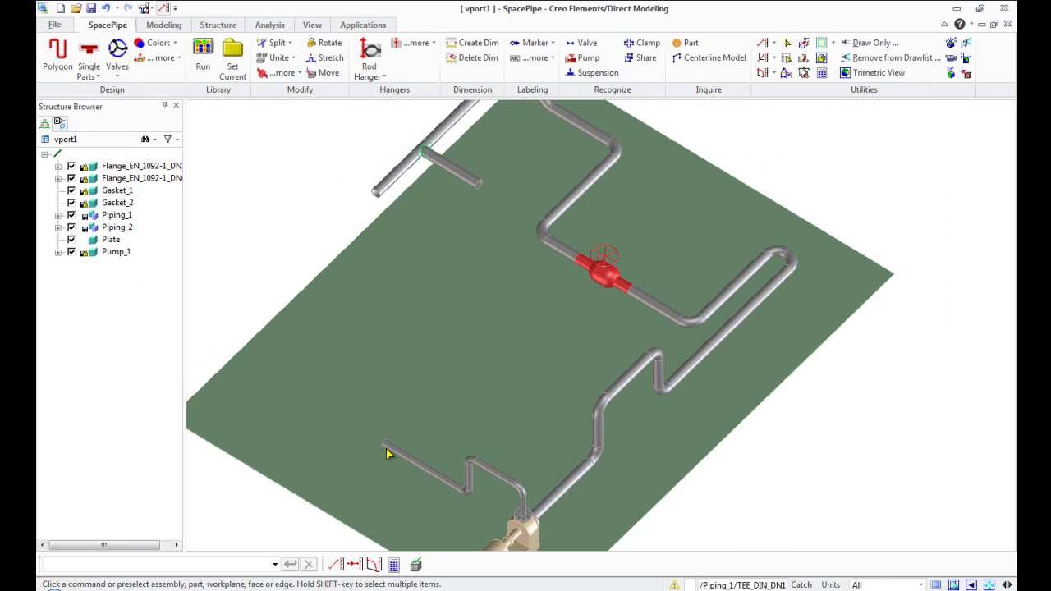
left_click(57, 62)
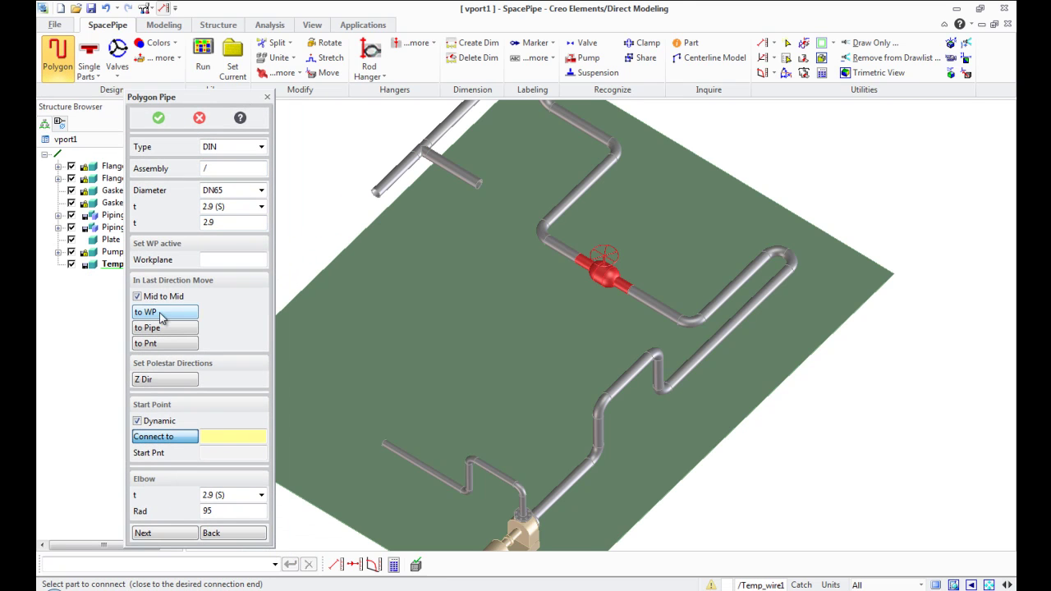
left_click(389, 193)
left_click_drag(348, 219, 353, 352)
middle_click_drag(358, 355, 460, 405)
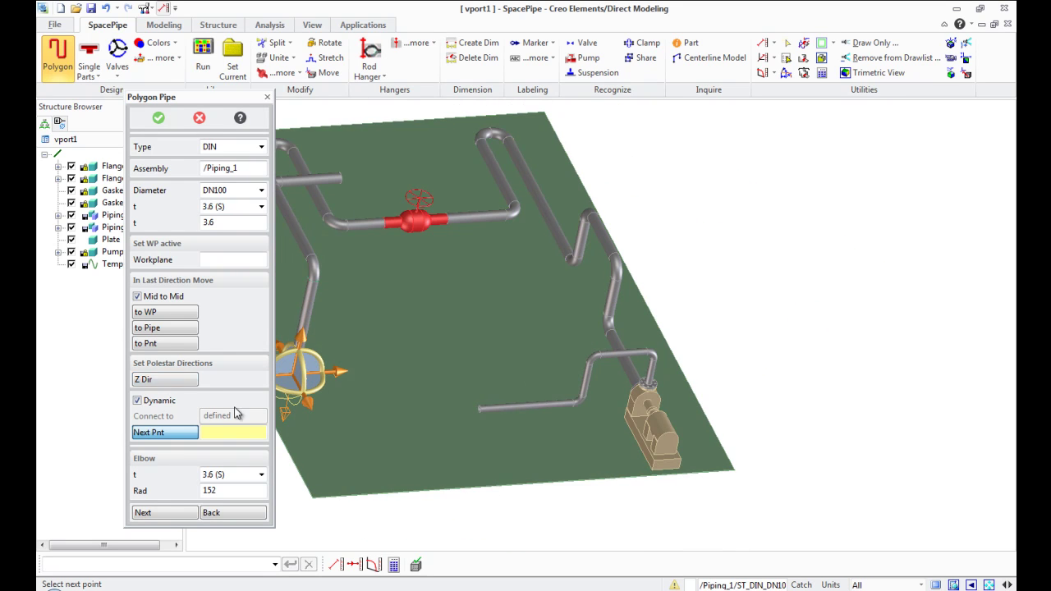
- Turn the DN100 pipe horizontally toward the plate's pump end and align its end with the free DN65 pipe
left_click(319, 387)
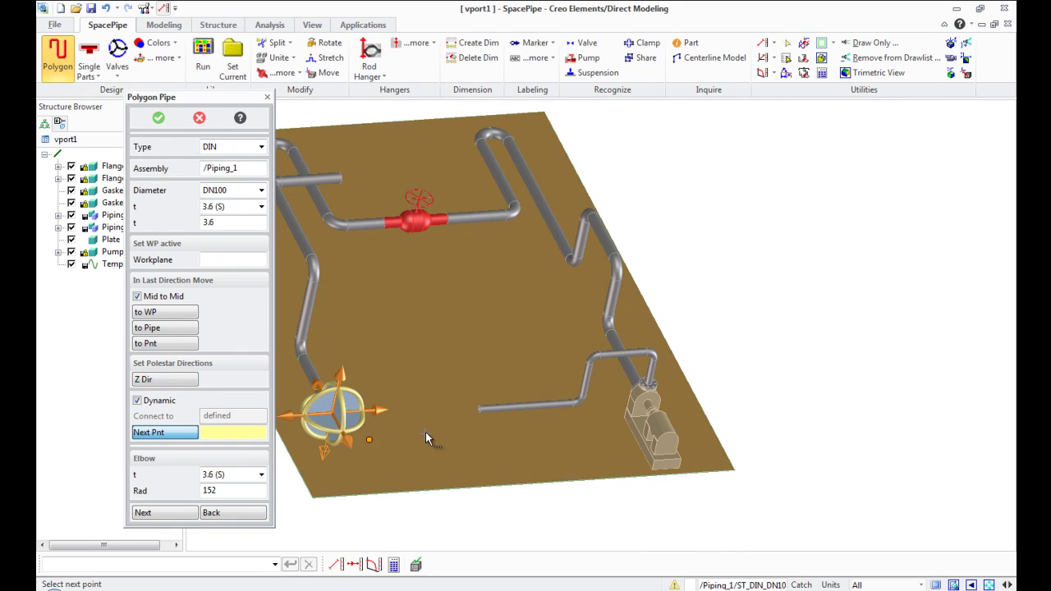
left_click(167, 329)
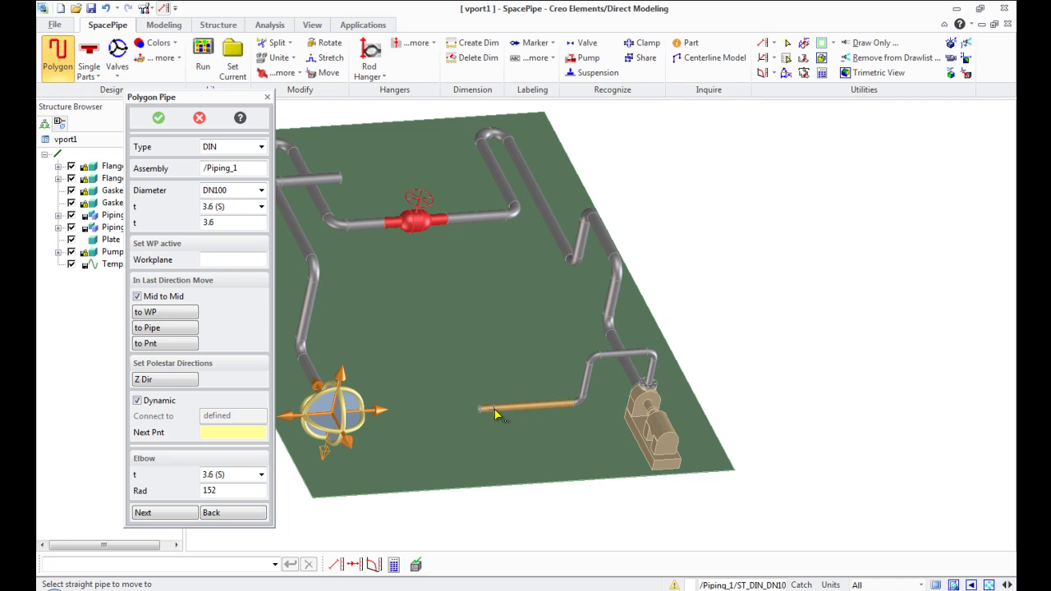
scroll(497, 415, "up", 6)
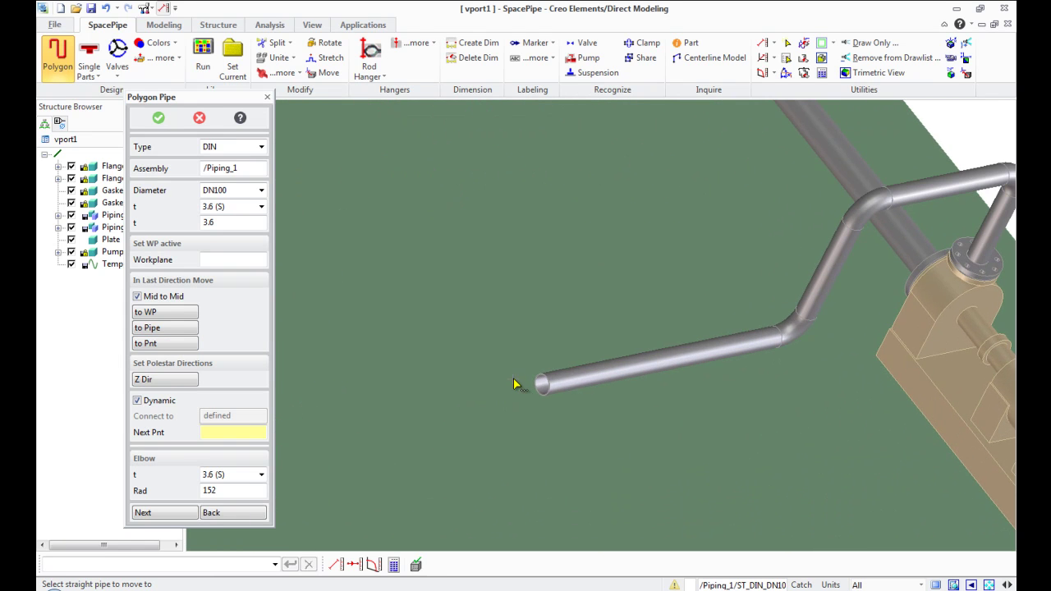
left_click(598, 370)
scroll(660, 383, "down", 6)
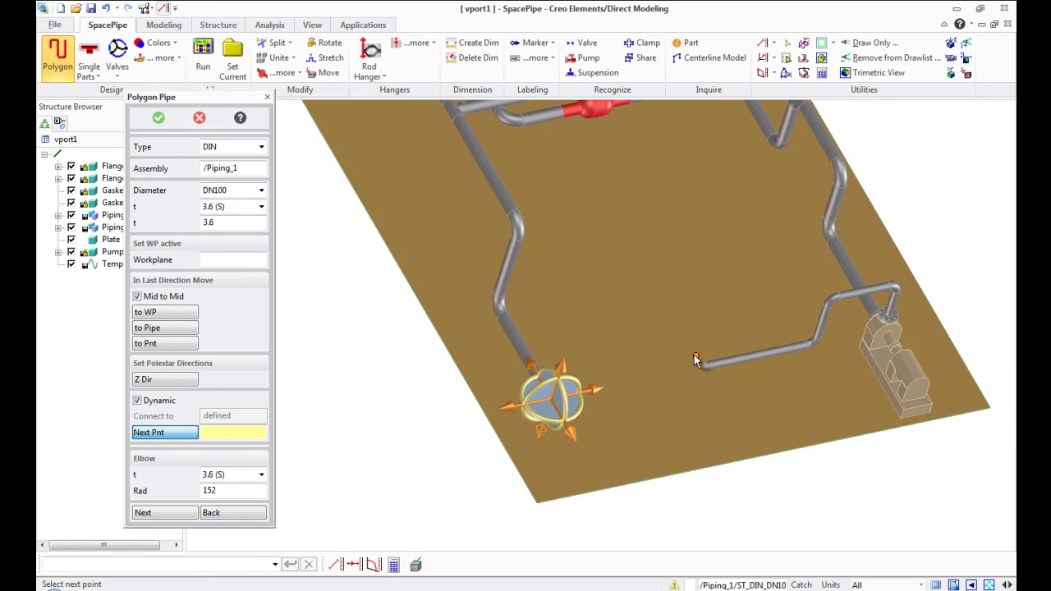
- Turn the DN100 pipe toward the free DN65 pipe, stop short of it, and finish the polygon pipe
middle_click_drag(695, 360, 621, 378)
scroll(579, 407, "up", 5)
left_click_drag(506, 413, 630, 403)
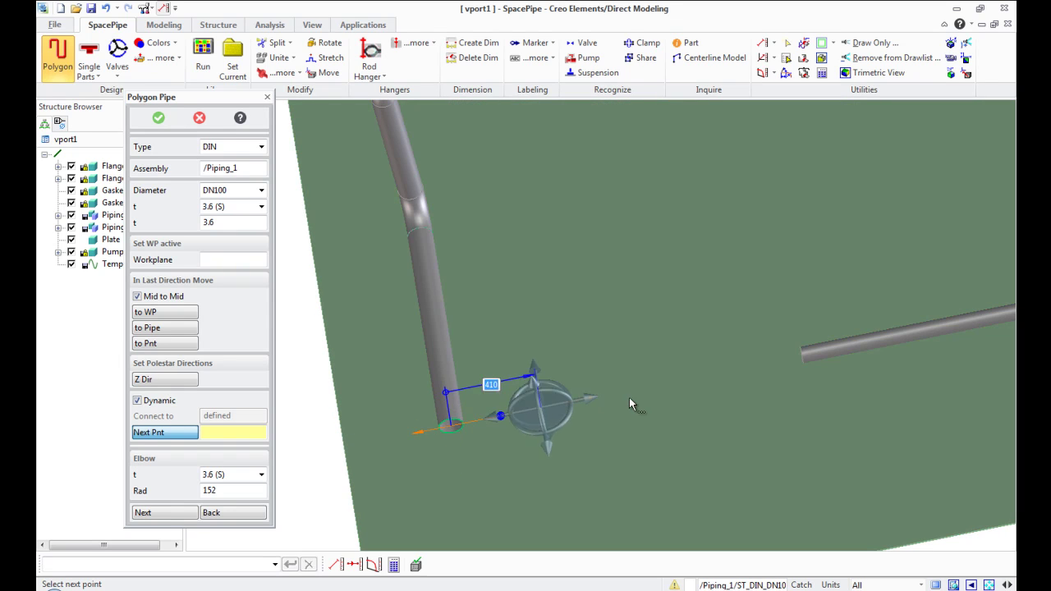
left_click(630, 396)
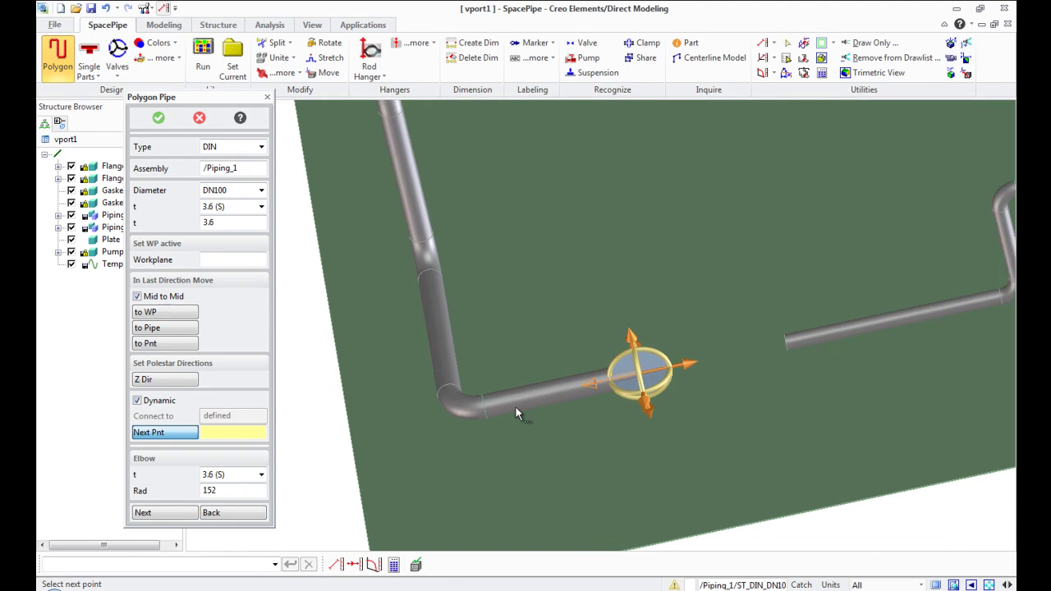
scroll(822, 340, "up", 3)
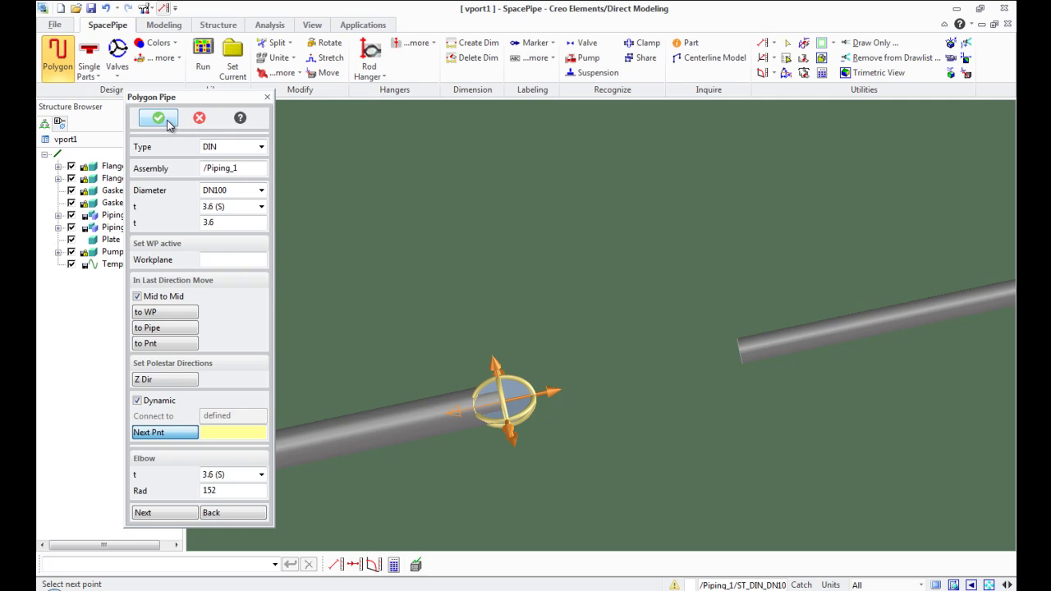
left_click(158, 119)
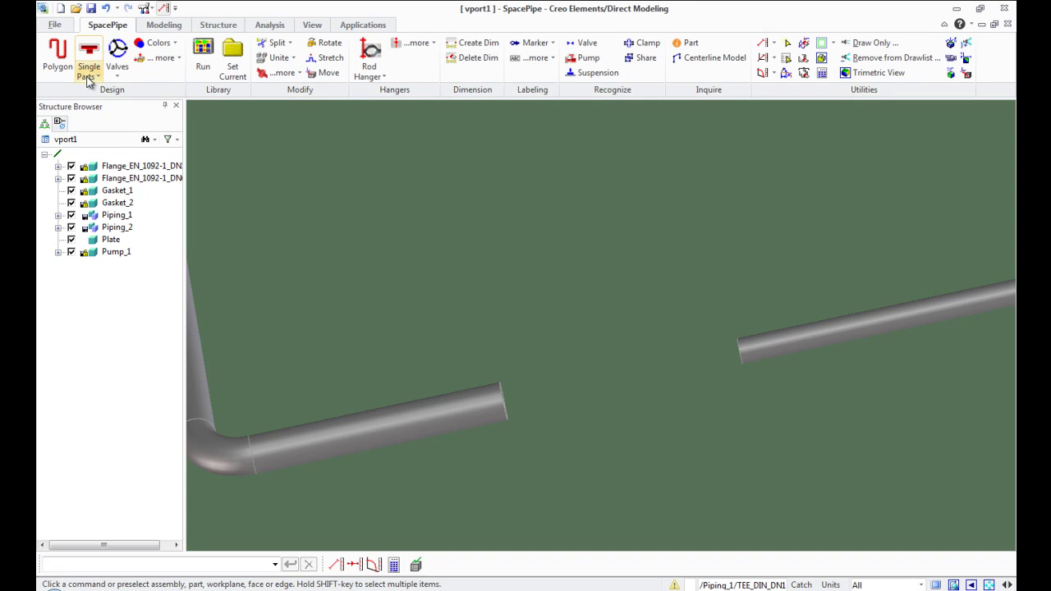
- Add a concentric DIN reducer from DN100 to DN65 at the free end of the DN100 pipe
left_click(89, 71)
left_click(111, 122)
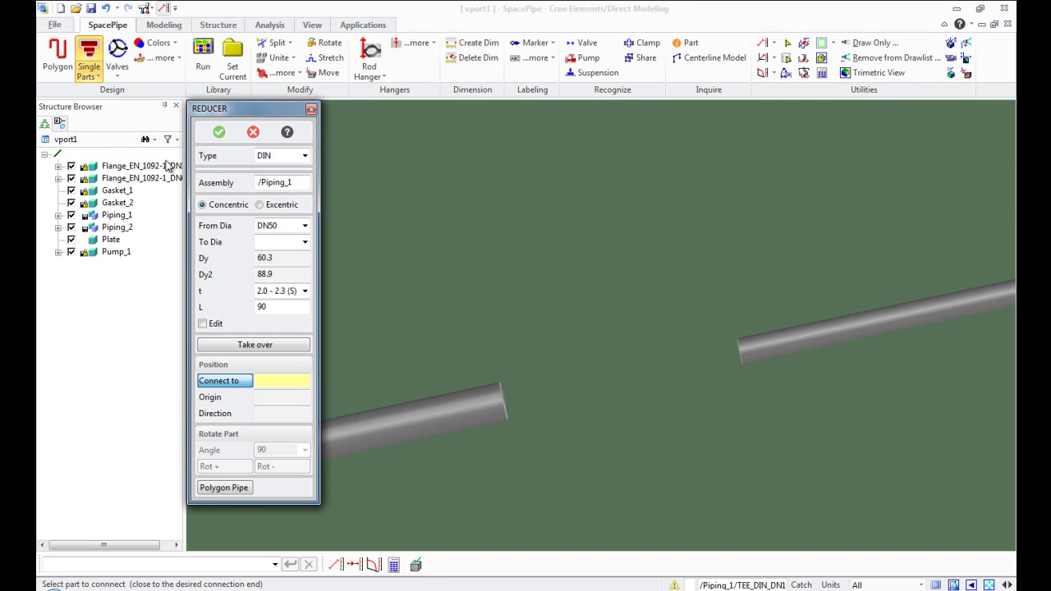
left_click(305, 242)
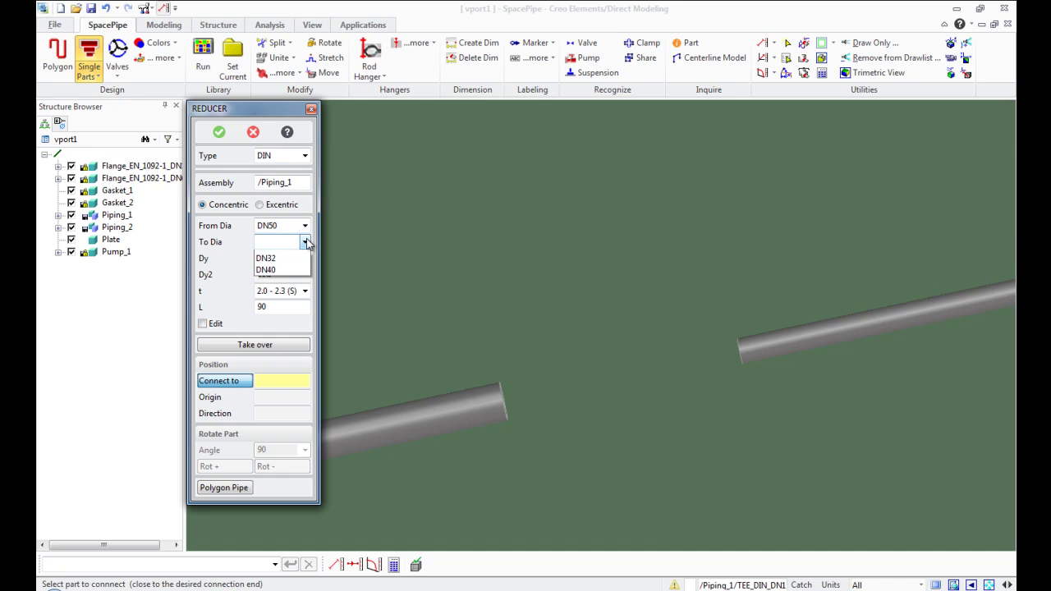
left_click(227, 381)
left_click(444, 411)
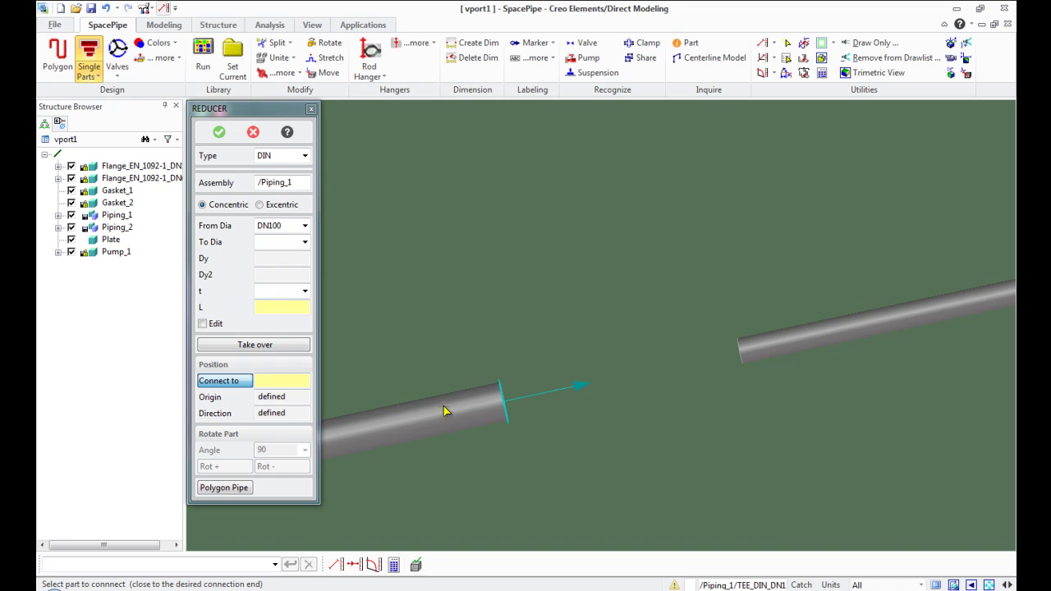
left_click(305, 245)
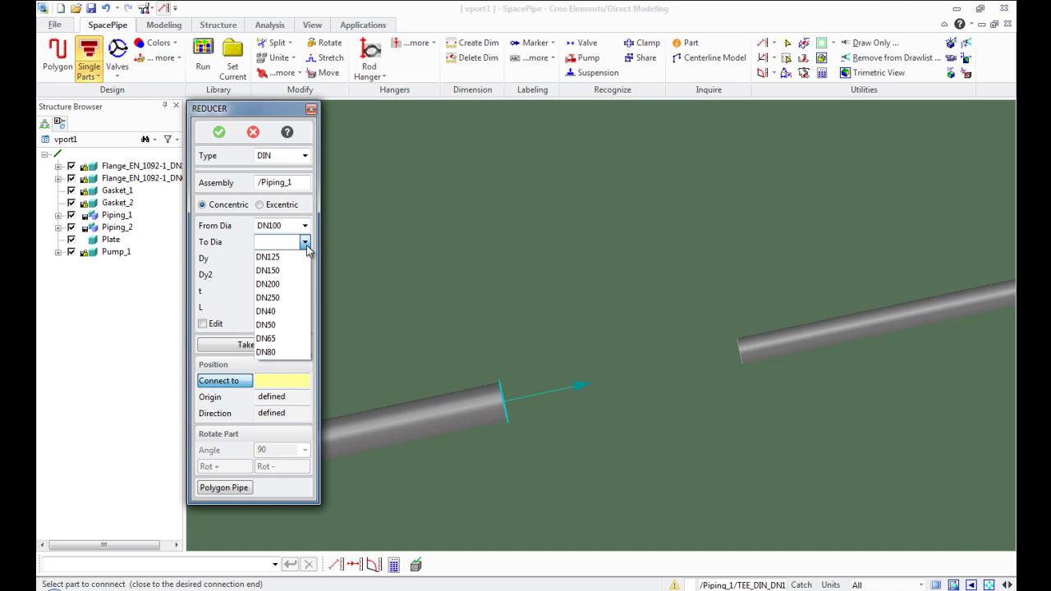
left_click(271, 338)
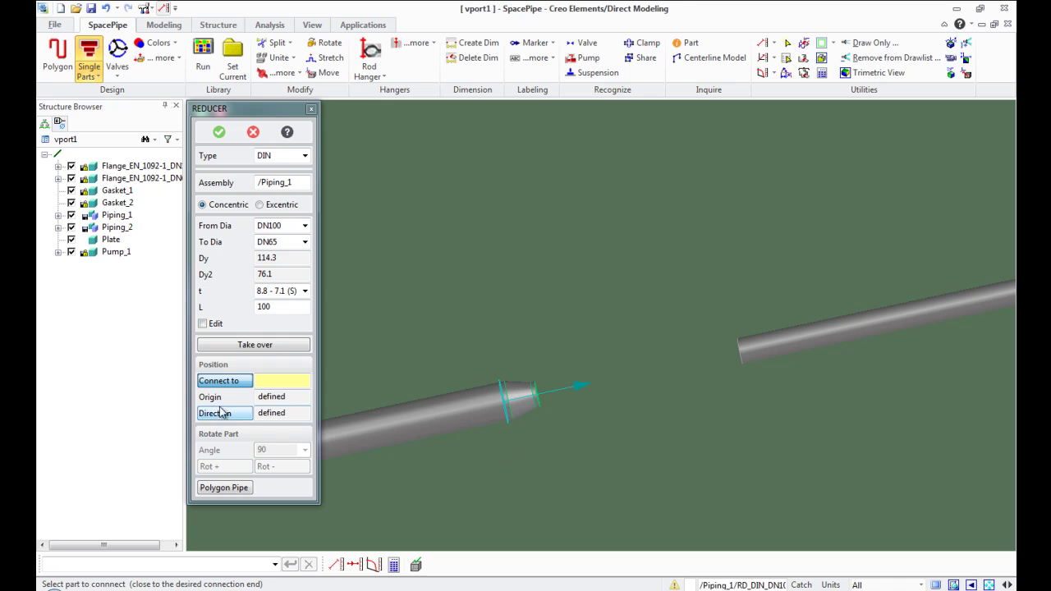
- Extend a short DN65 polygon pipe from the reducer's small end toward the opposite DN65 pipe and finish it
left_click(224, 488)
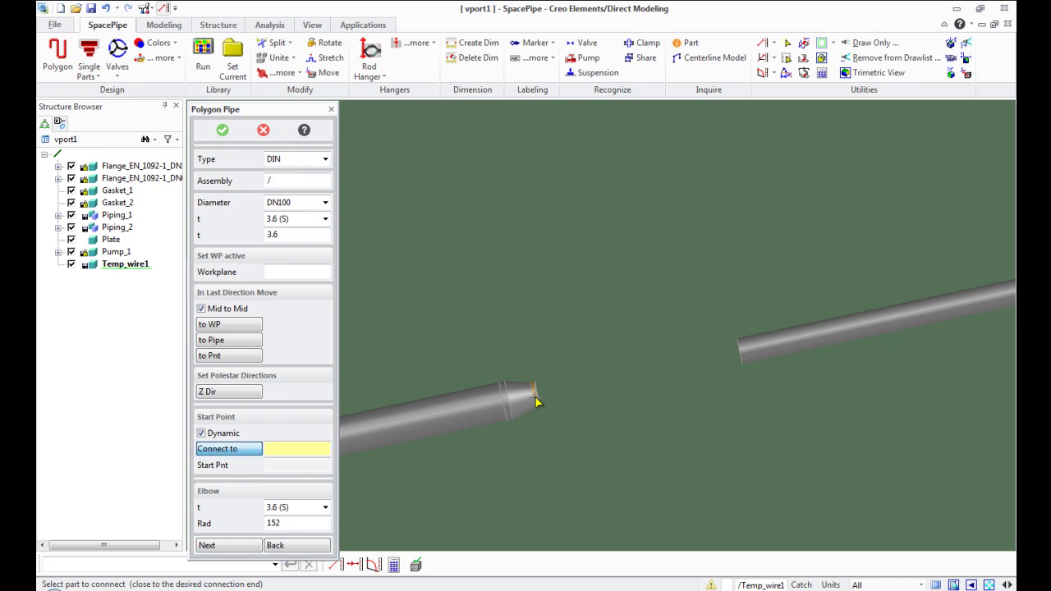
left_click(534, 398)
left_click_drag(591, 386, 692, 338)
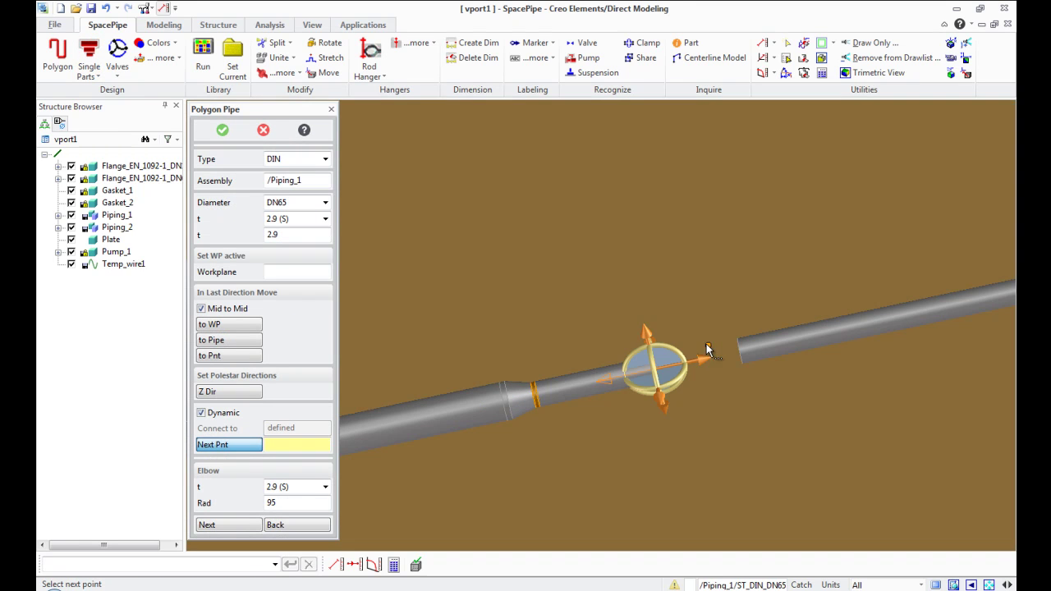
left_click(223, 131)
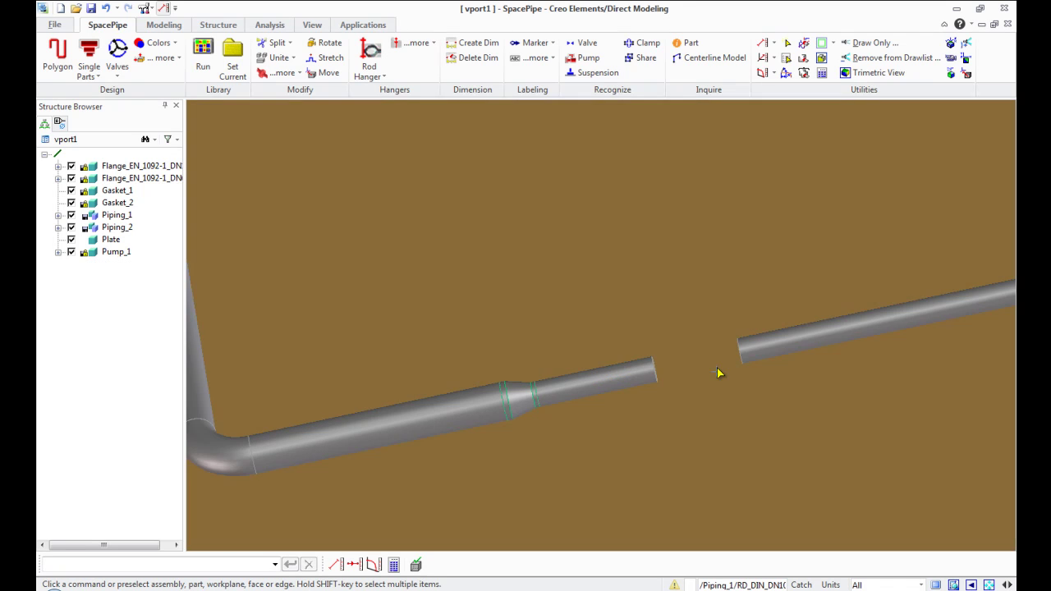
- Bridge and unite the short DN65 pipe at the reducer with the opposite DN65 pipe into one straight pipe
scroll(595, 391, "down", 1)
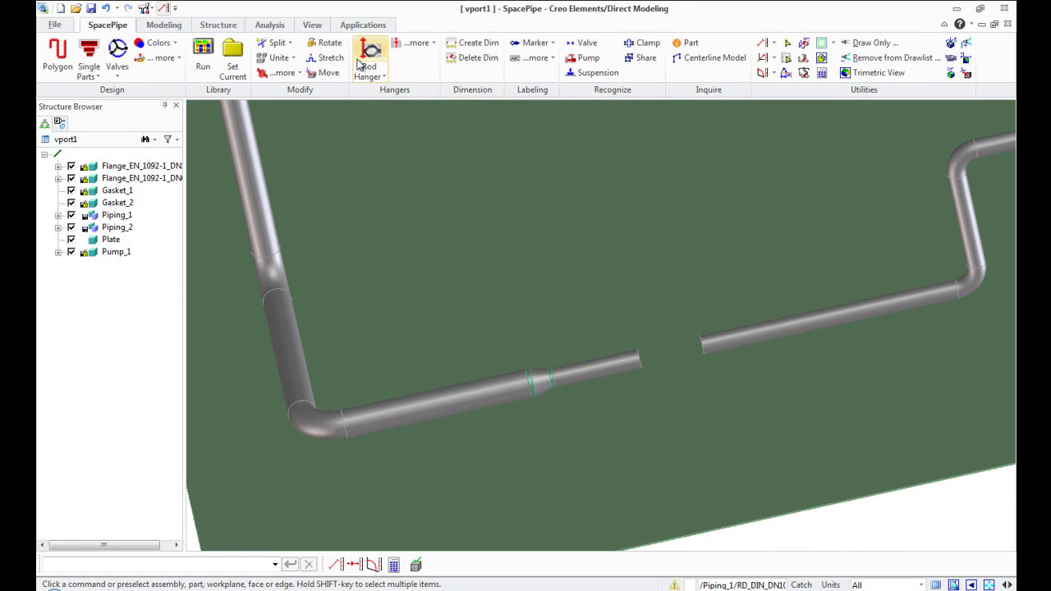
left_click(295, 59)
left_click(281, 88)
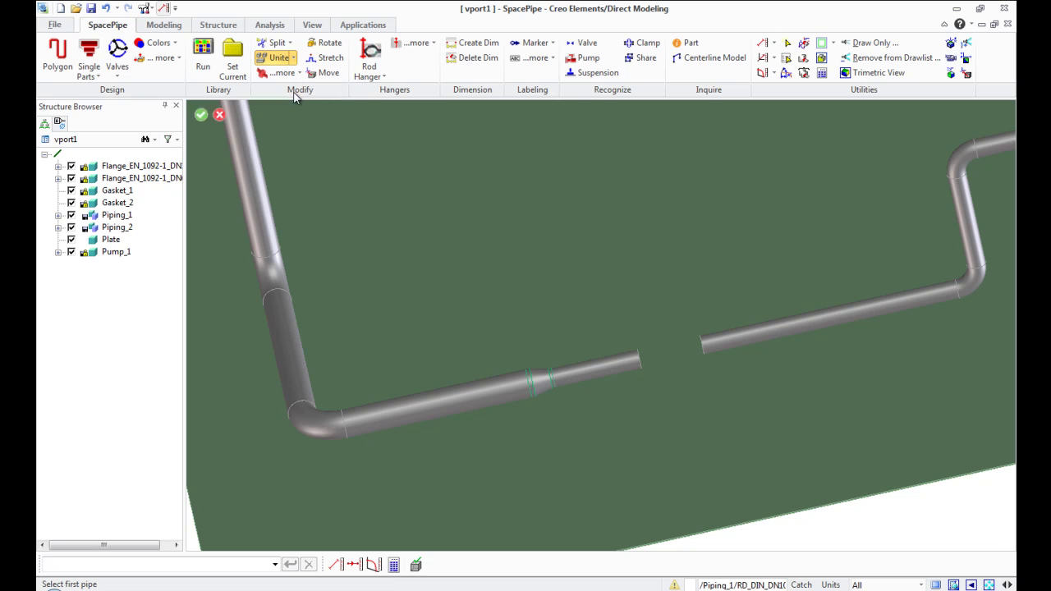
left_click(620, 375)
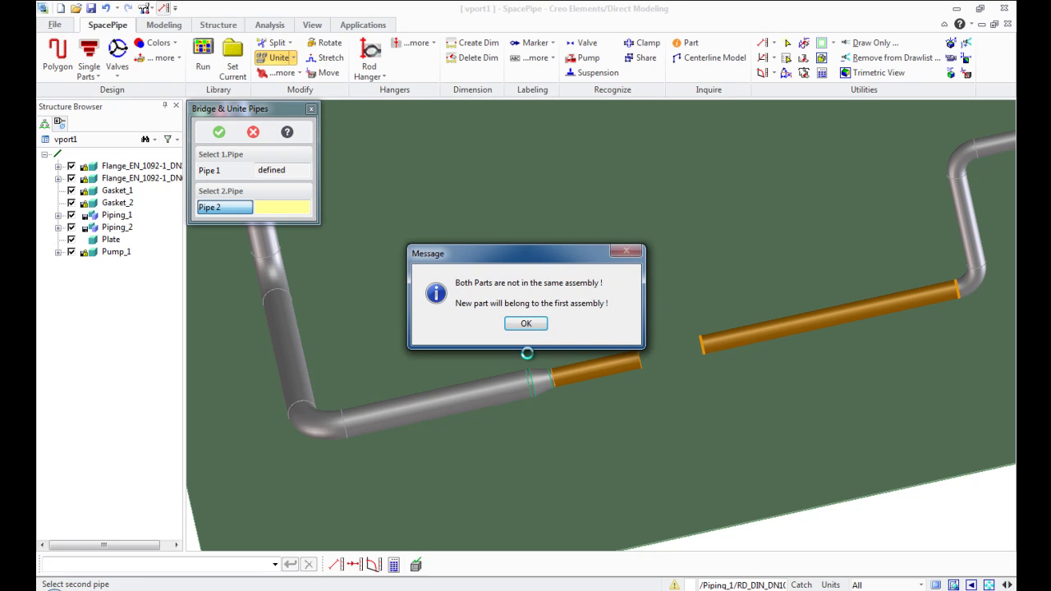
left_click(534, 325)
left_click(219, 132)
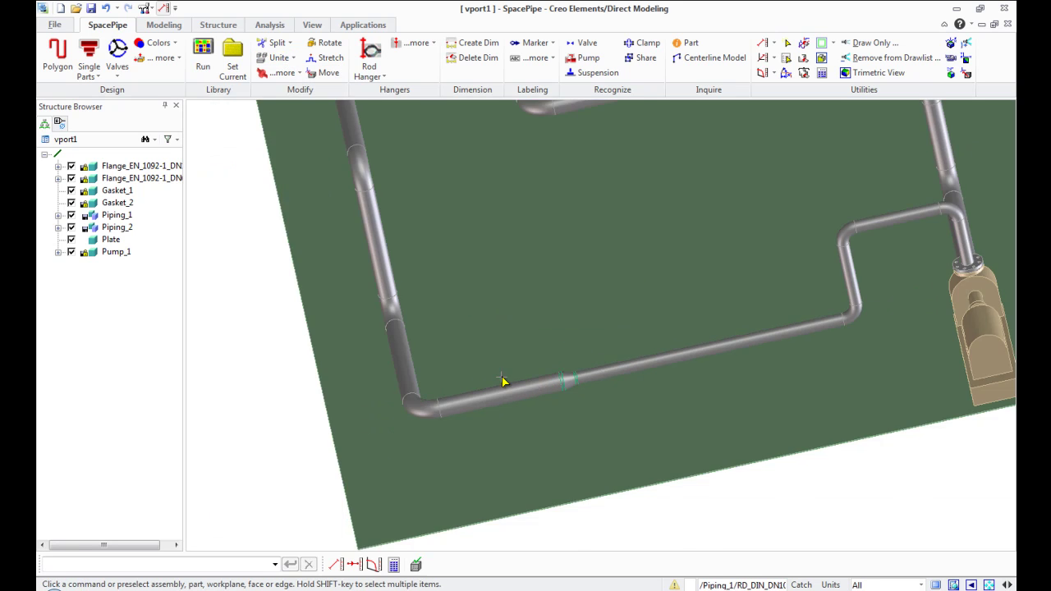
- Insert a DIN DN40 nozzle, 500 long with 2.6 wall thickness, into the united DN65 pipe near the reducer
scroll(501, 378, "down", 2)
middle_click_drag(556, 378, 555, 356)
middle_click_drag(591, 388, 521, 436)
scroll(650, 279, "down", 4)
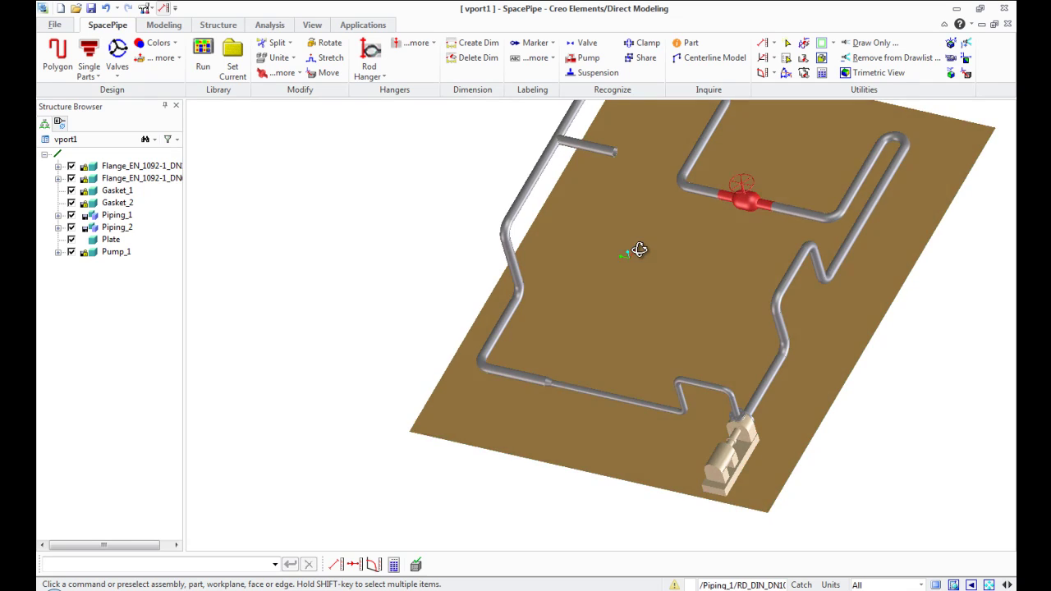
scroll(641, 283, "up", 1)
scroll(636, 296, "up", 3)
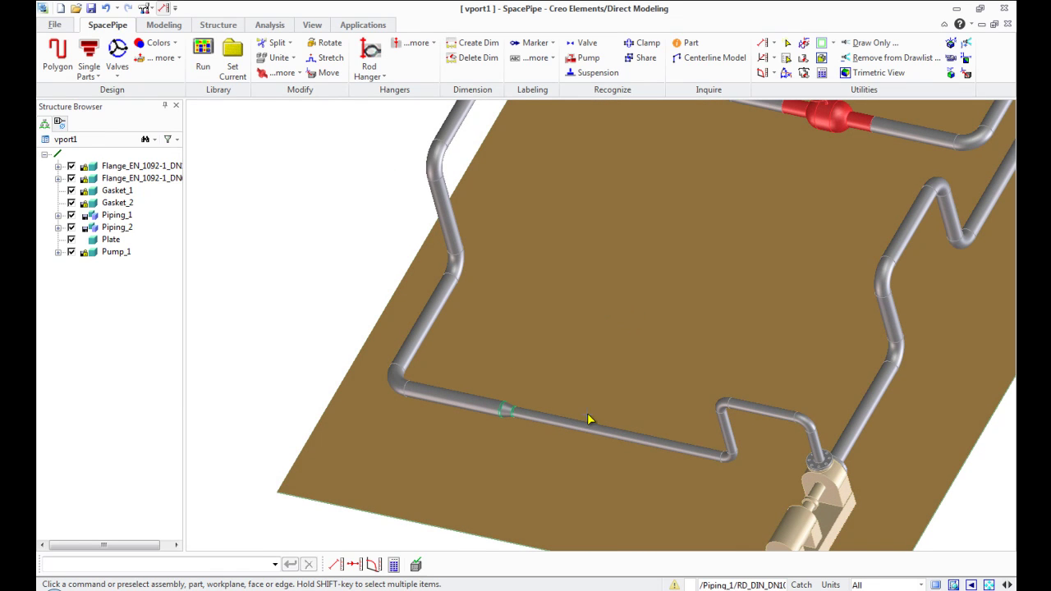
scroll(592, 422, "up", 3)
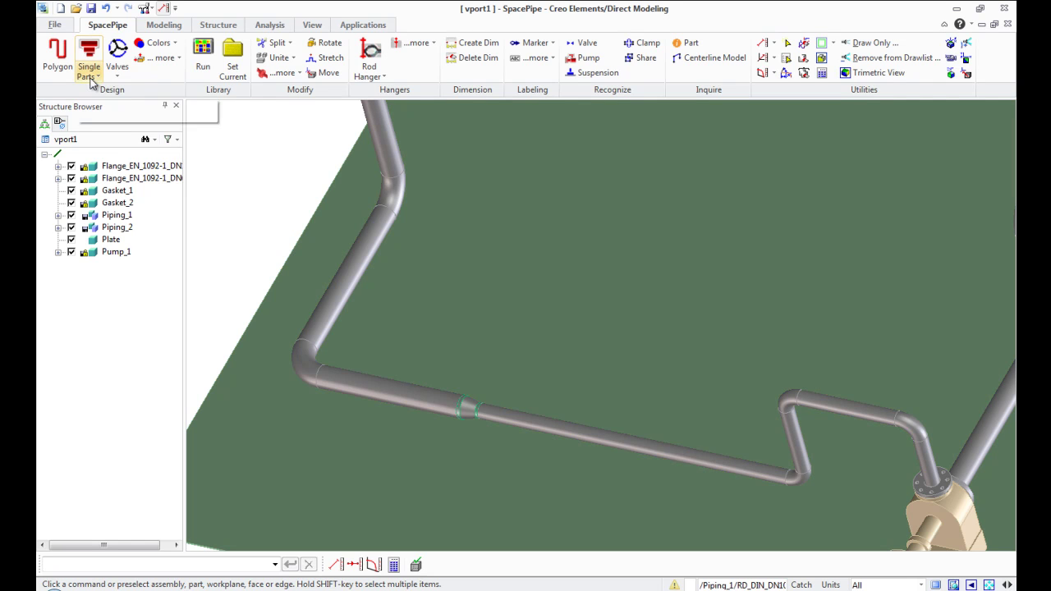
left_click(90, 77)
left_click(107, 182)
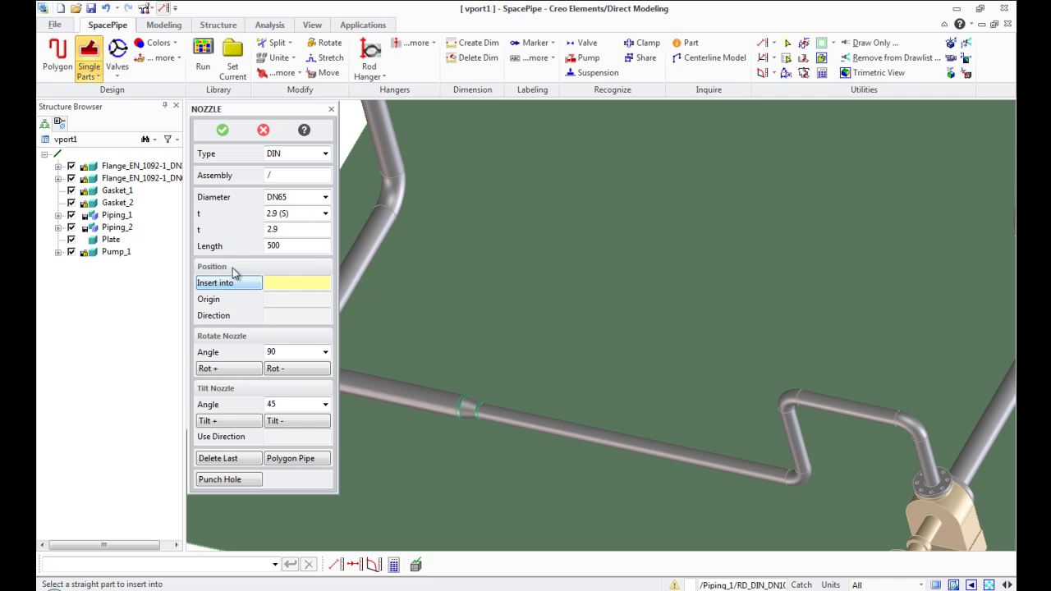
left_click(326, 198)
left_click(287, 276)
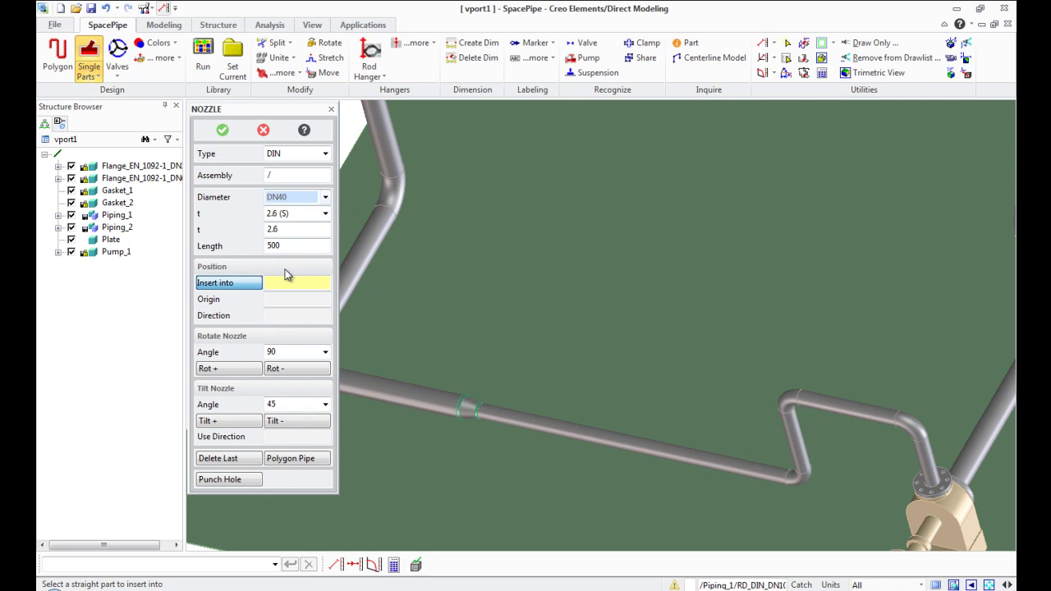
left_click(539, 425)
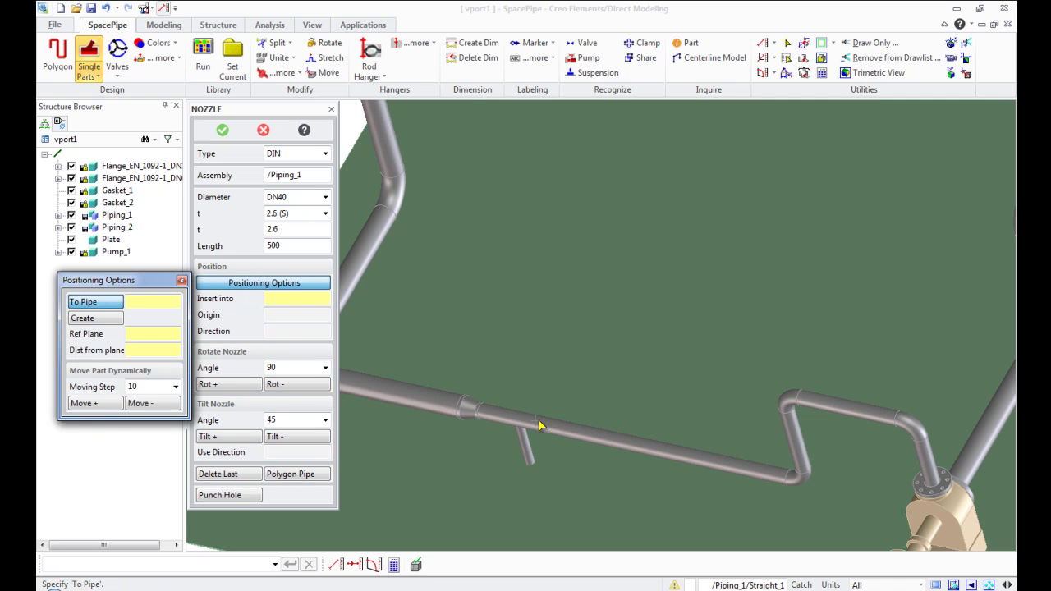
- Shift the nozzle along the DN65 pipe toward the pump in increments of 50
left_click_drag(152, 280, 458, 190)
left_click(481, 296)
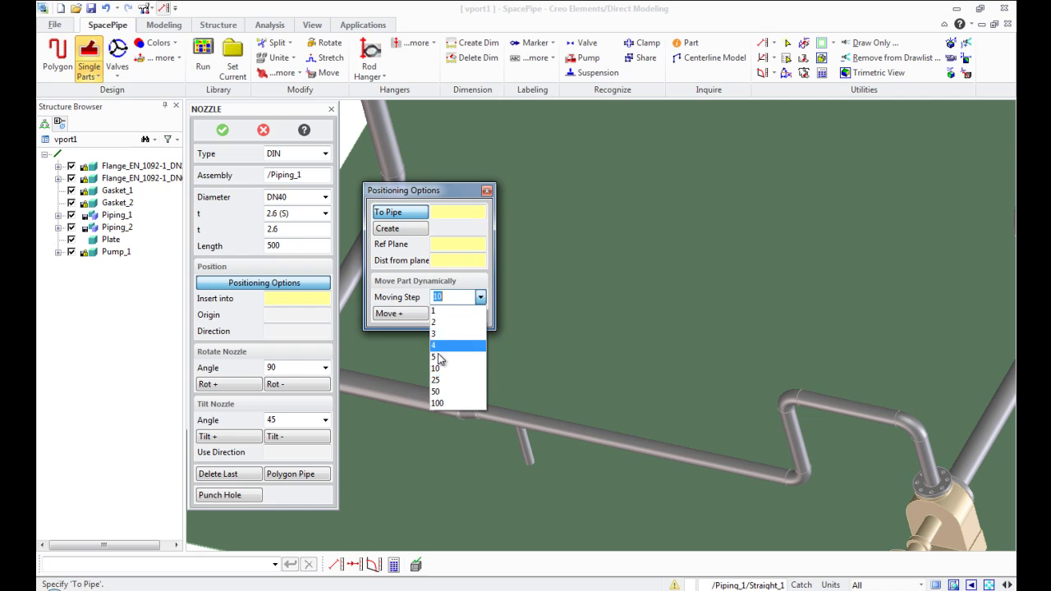
left_click(448, 392)
left_click(411, 316)
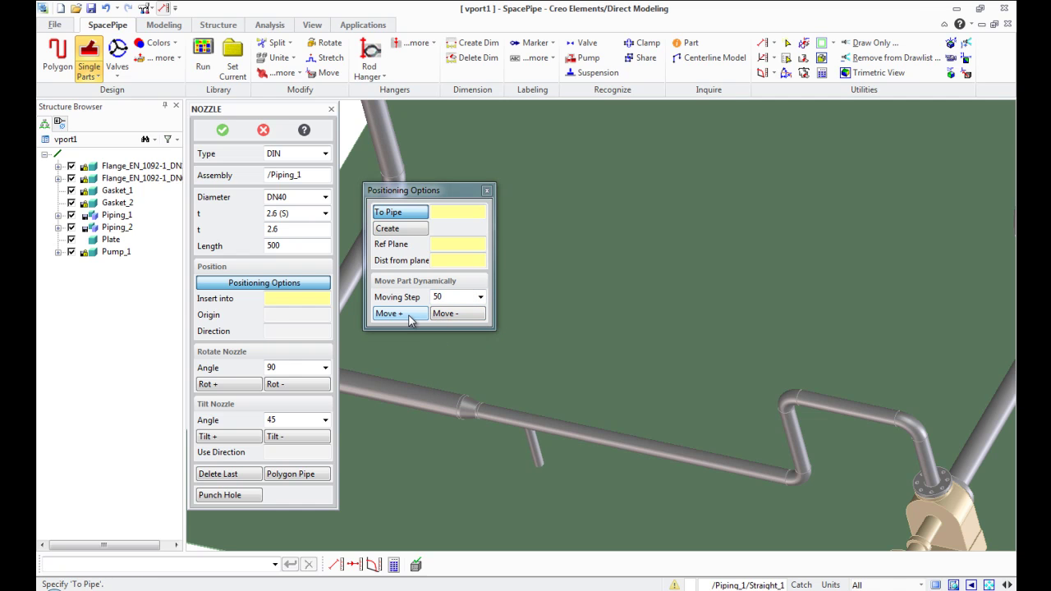
left_click(410, 316)
left_click(411, 316)
left_click(411, 317)
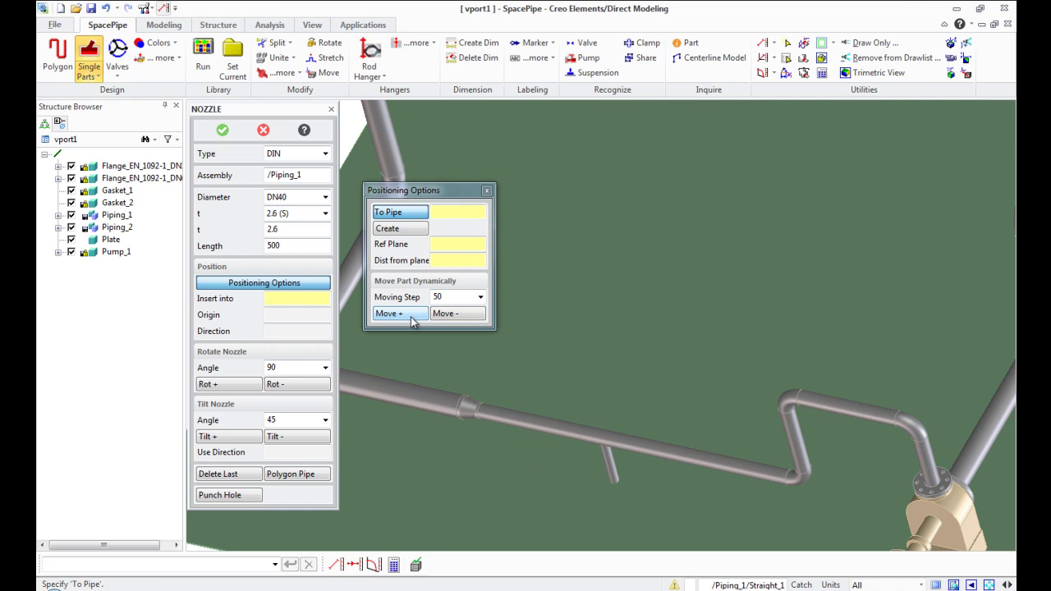
left_click(411, 316)
- Create a reference plane at the DN65 pipe section rising toward the pump and position the nozzle 800 from it
middle_click_drag(549, 403, 612, 423)
scroll(614, 422, "down", 2)
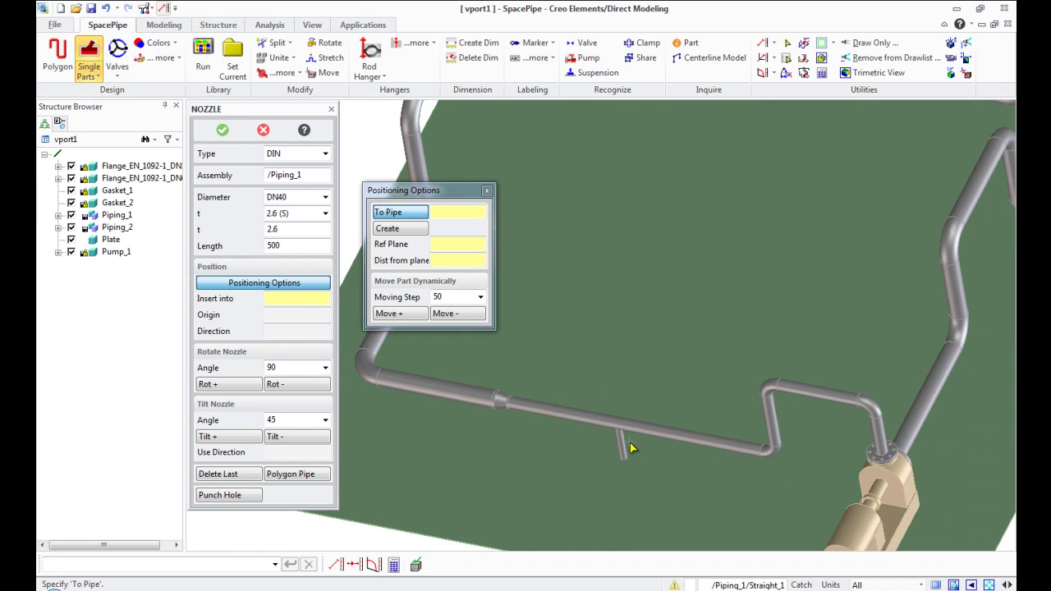
scroll(628, 445, "up", 2)
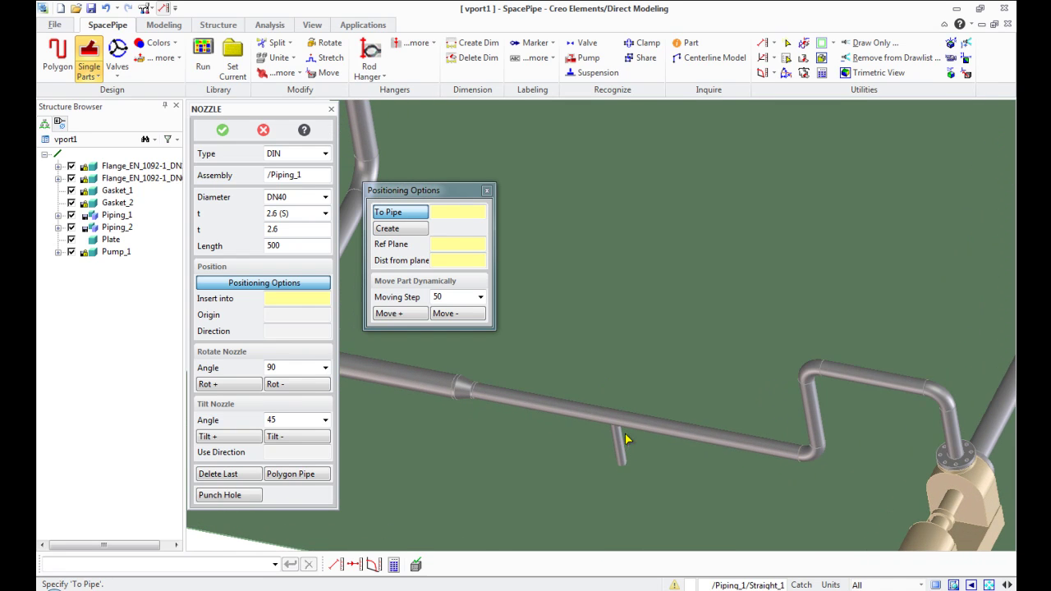
left_click(400, 229)
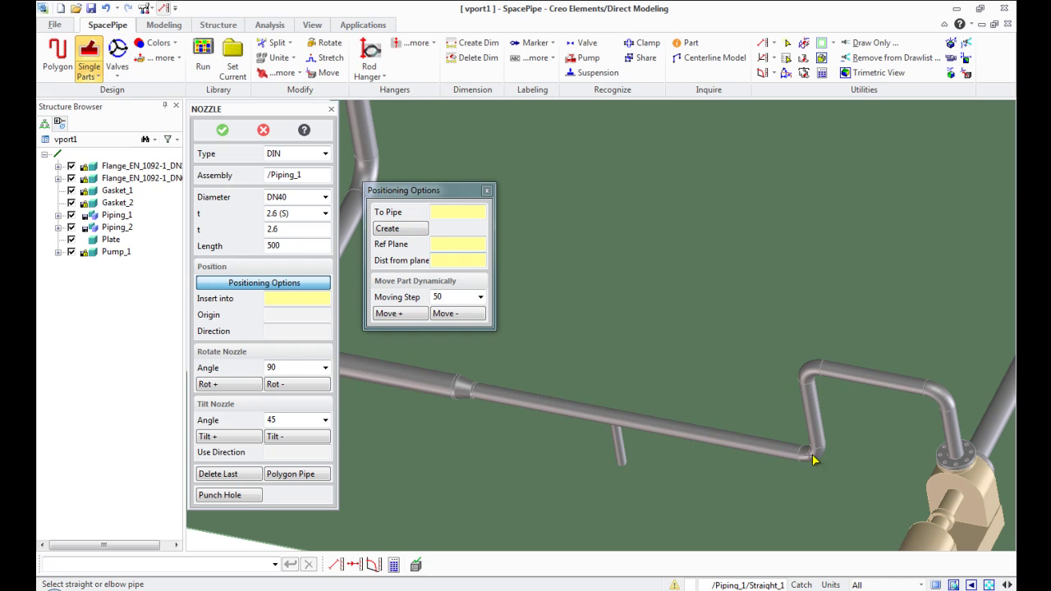
left_click(822, 425)
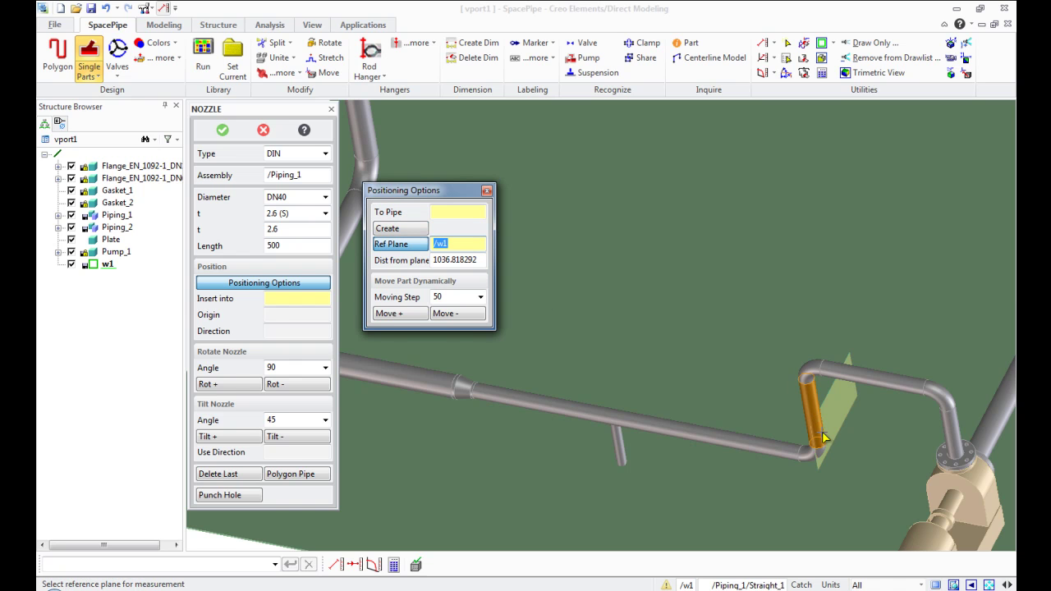
double_click(468, 260)
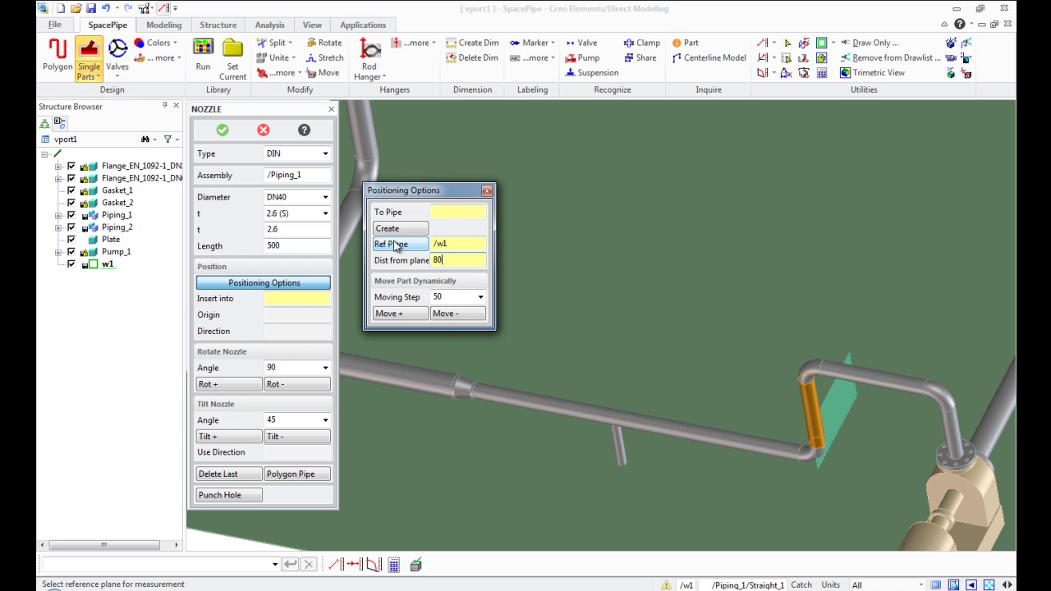
key("Return")
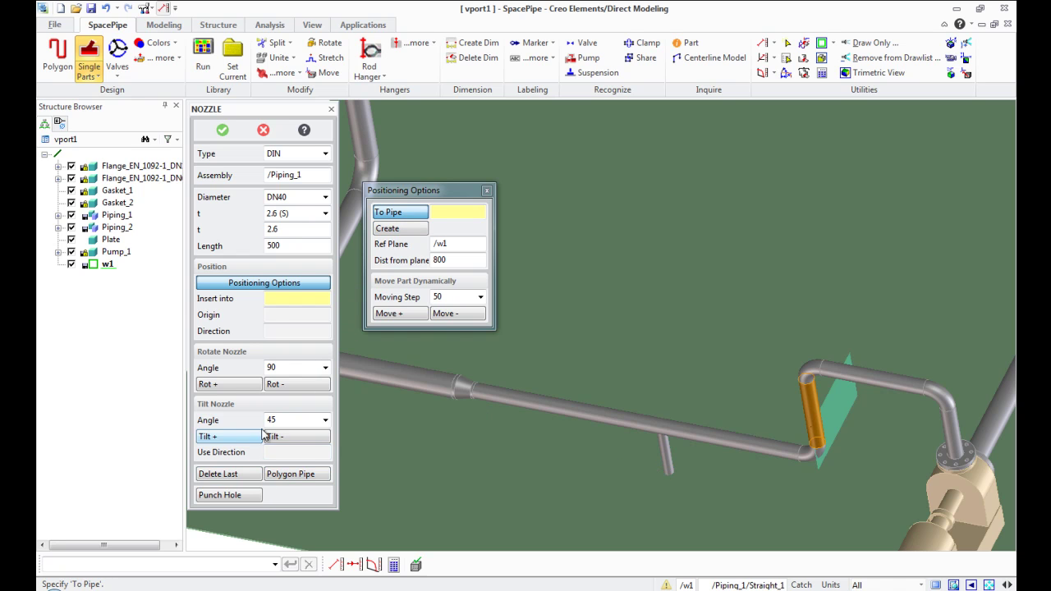
- Rotate the nozzle 90° in the negative direction, tilt it 45° toward the reducer, and close the positioning options
left_click(278, 391)
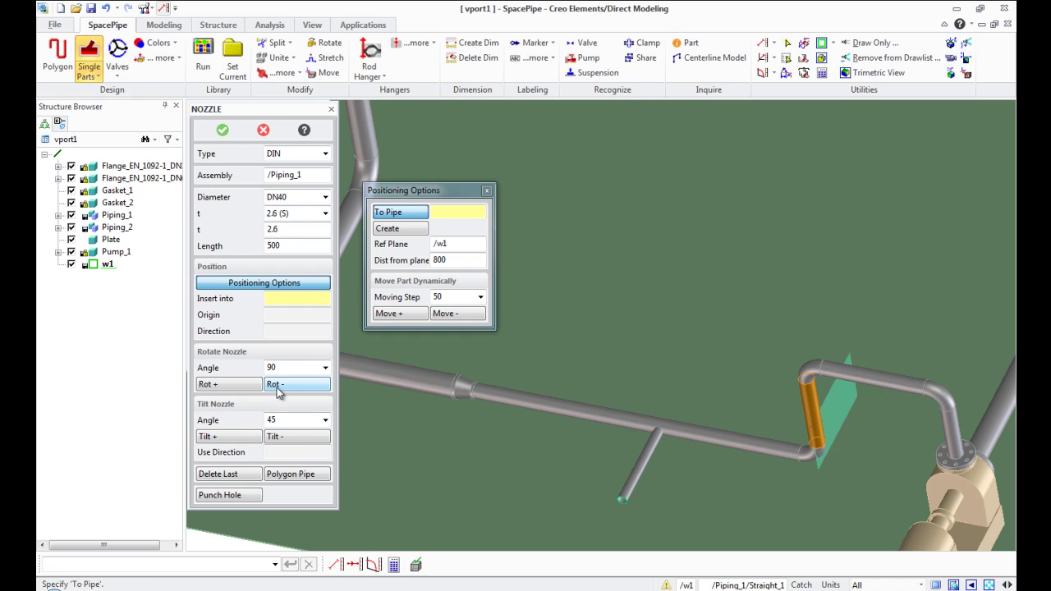
left_click(280, 442)
left_click(252, 439)
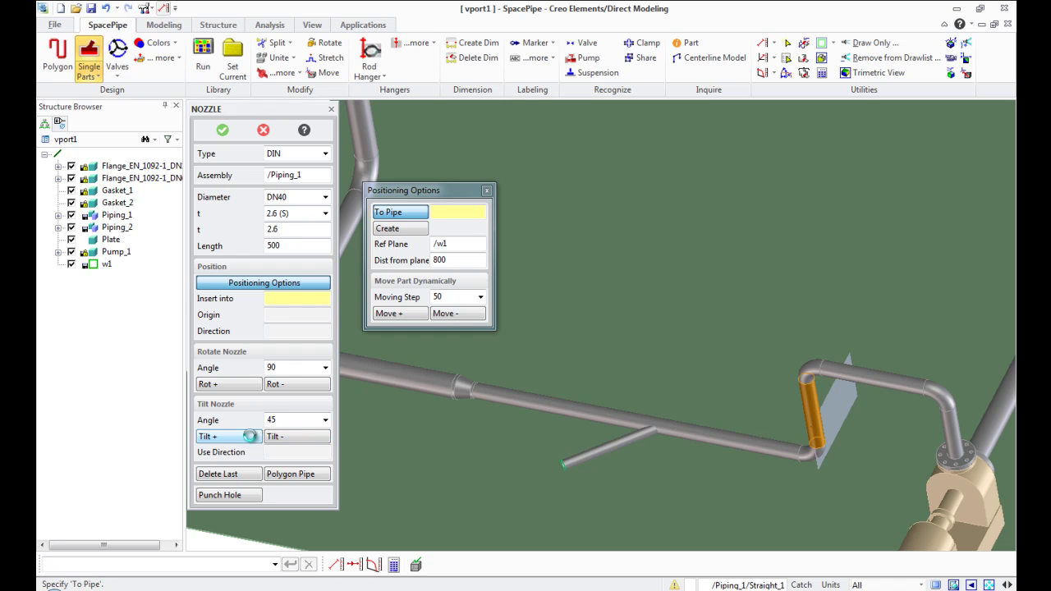
left_click(253, 439)
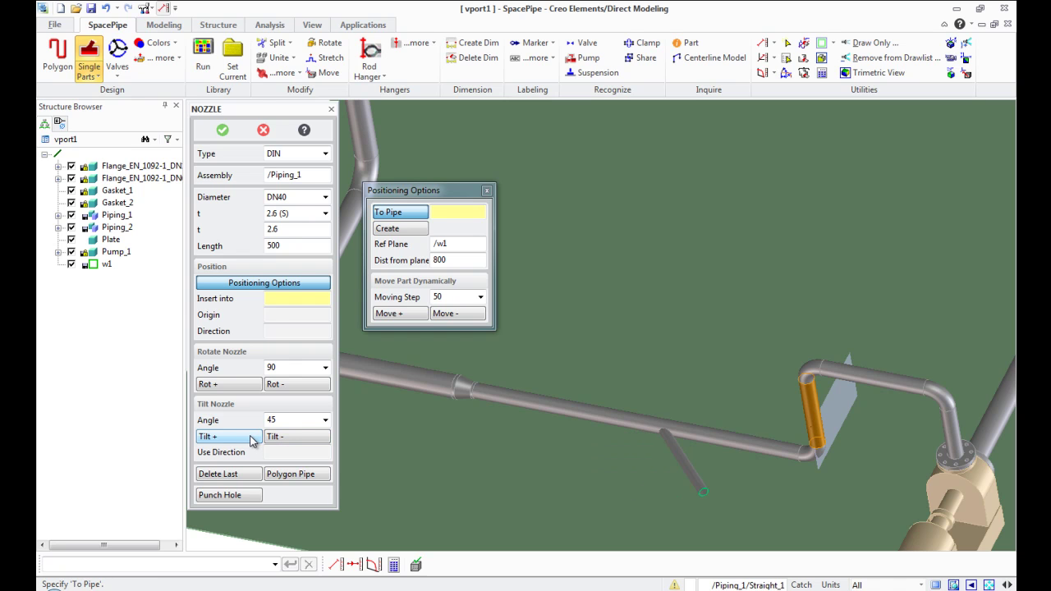
left_click(278, 441)
left_click(278, 441)
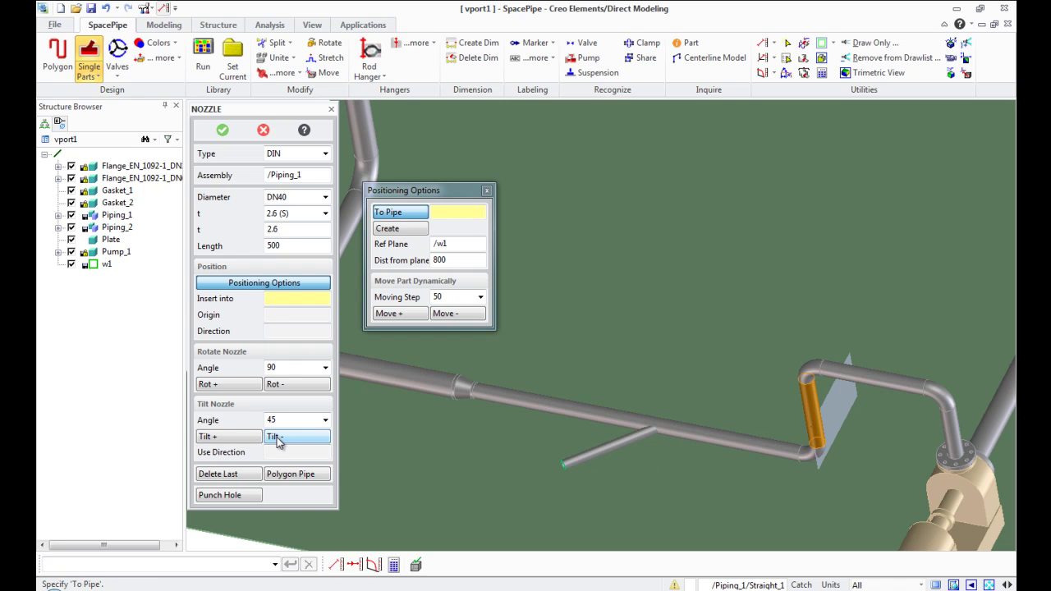
left_click(292, 248)
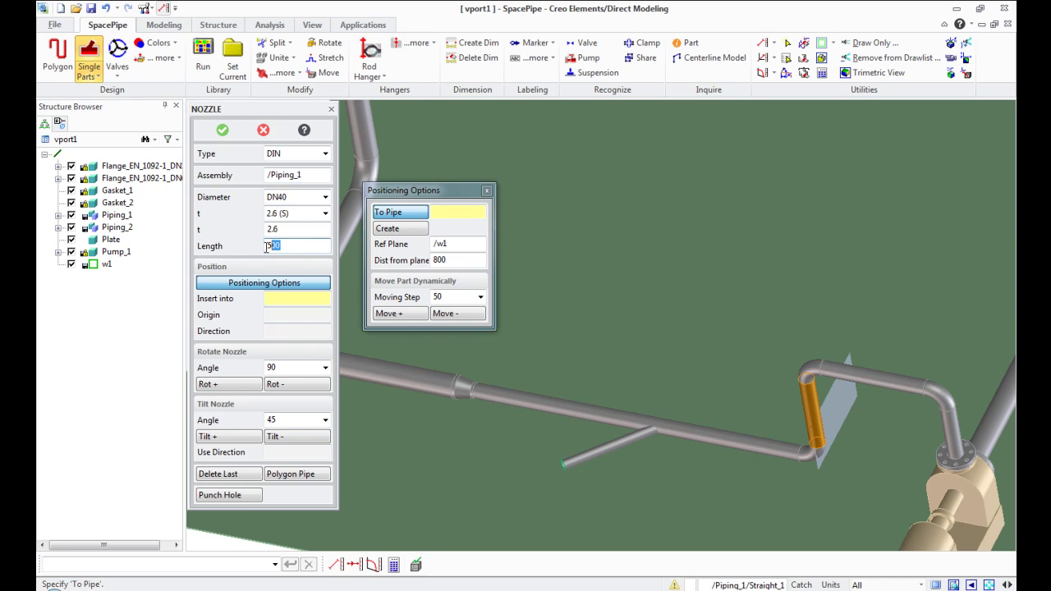
left_click(487, 191)
- Route a DN40 polygon pipe from the nozzle's free end, turning it parallel to the main pipe toward the reducer side, and finish it
left_click(296, 475)
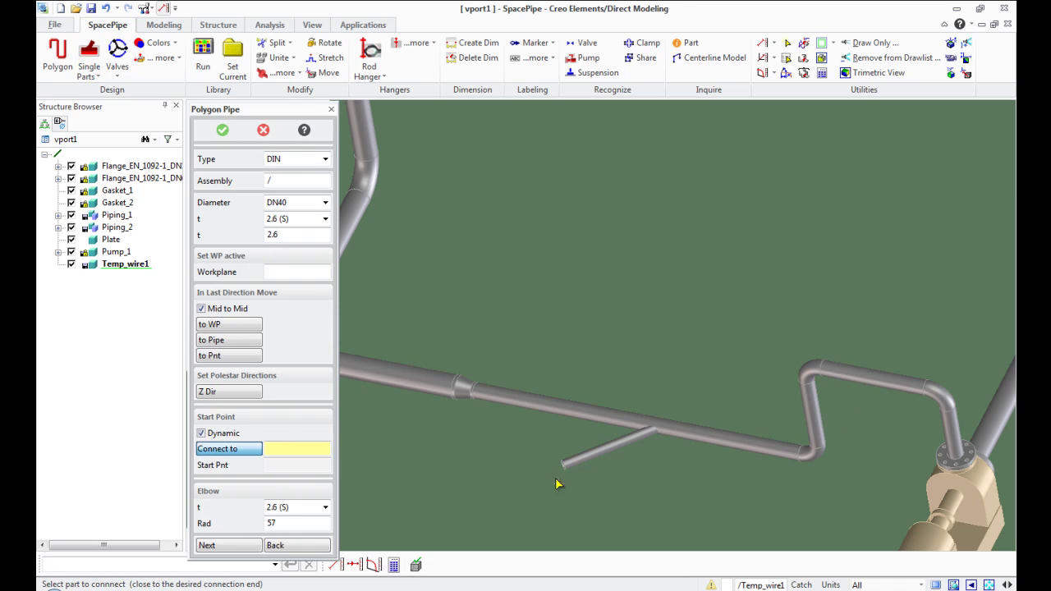
left_click(566, 465)
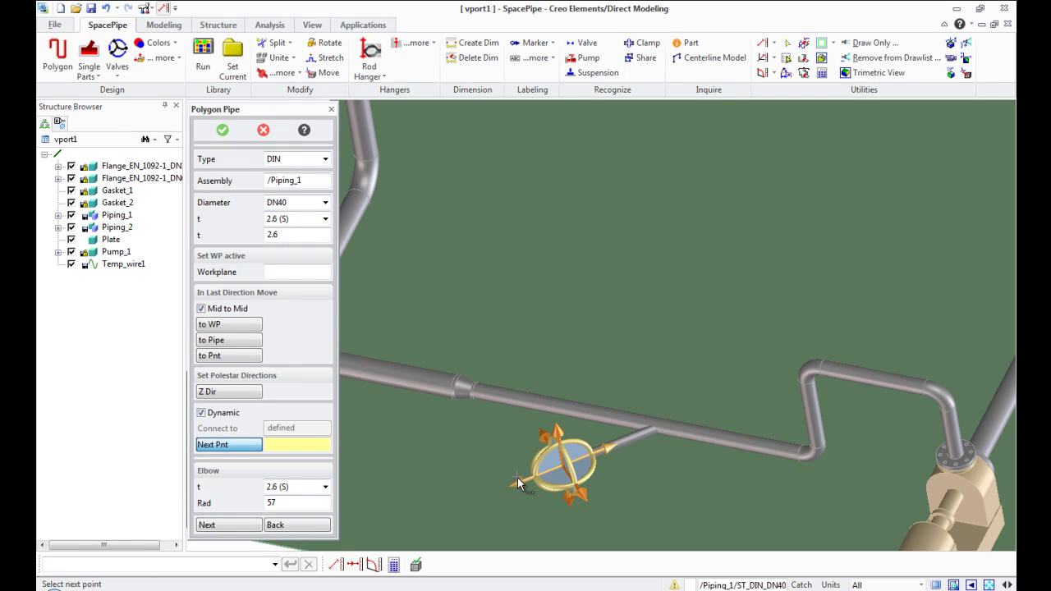
left_click_drag(515, 482, 425, 423)
middle_click_drag(599, 463, 723, 398)
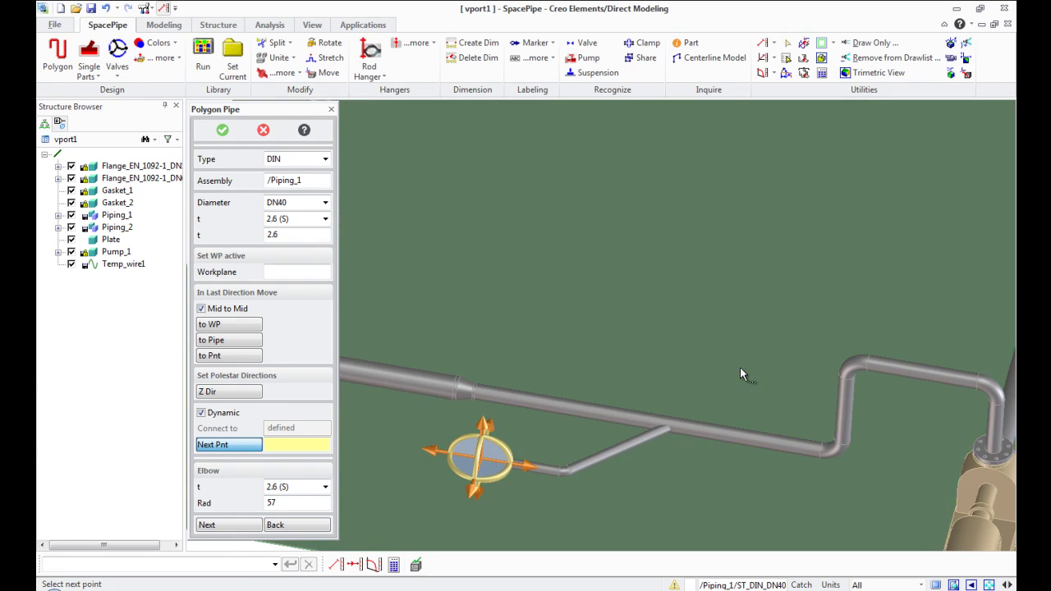
scroll(723, 381, "down", 3)
middle_click_drag(692, 430, 536, 413)
left_click_drag(535, 409, 507, 401)
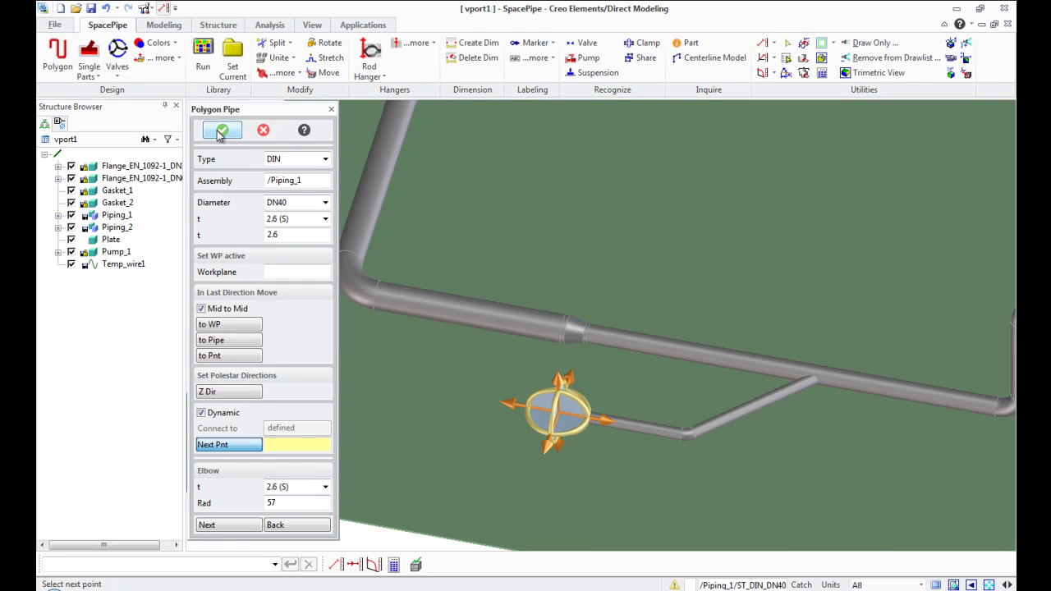
left_click(221, 132)
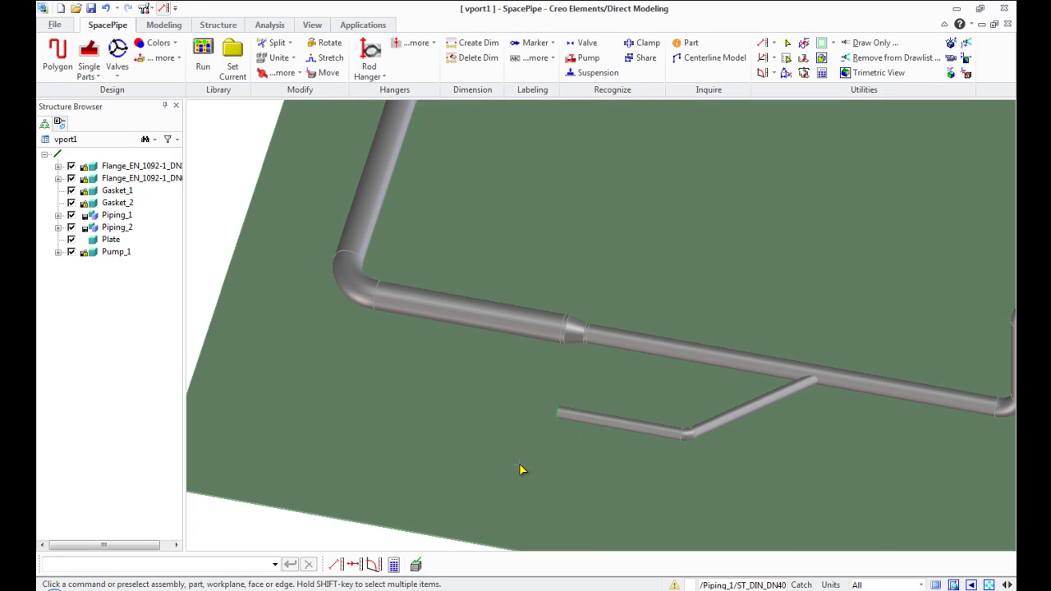
- Add a red DIN DN40 straight pipe, 800 long, connected to the free end of the DN40 branch
left_click(100, 79)
left_click(107, 95)
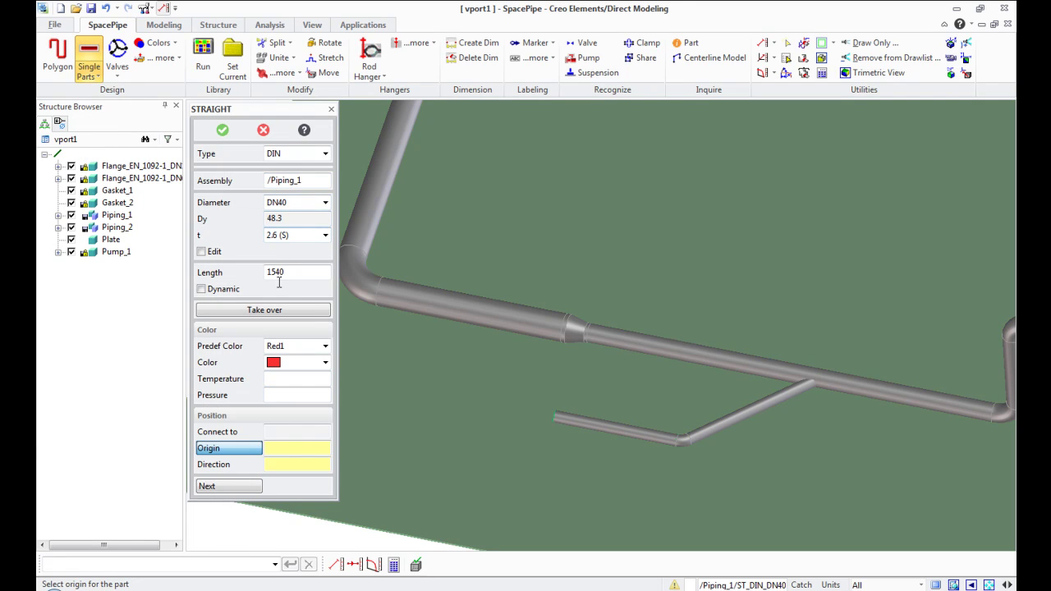
left_click(302, 273)
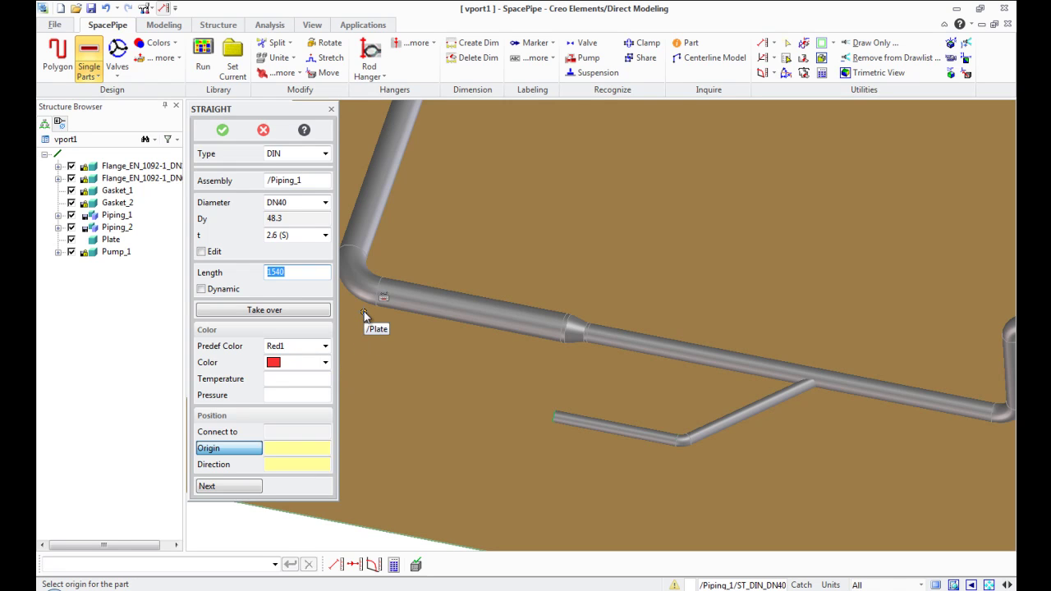
type("800")
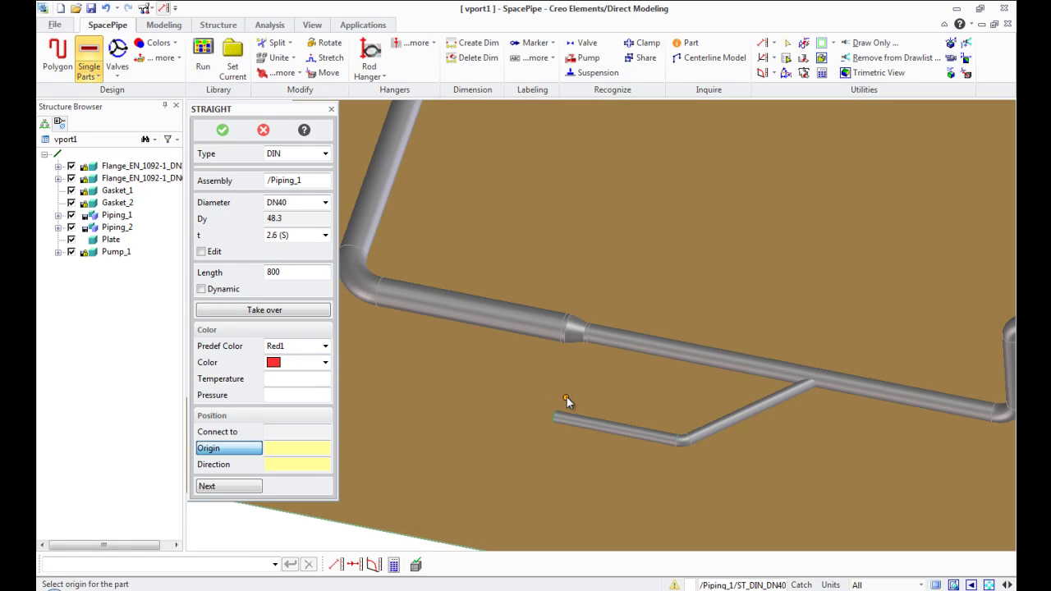
left_click(300, 436)
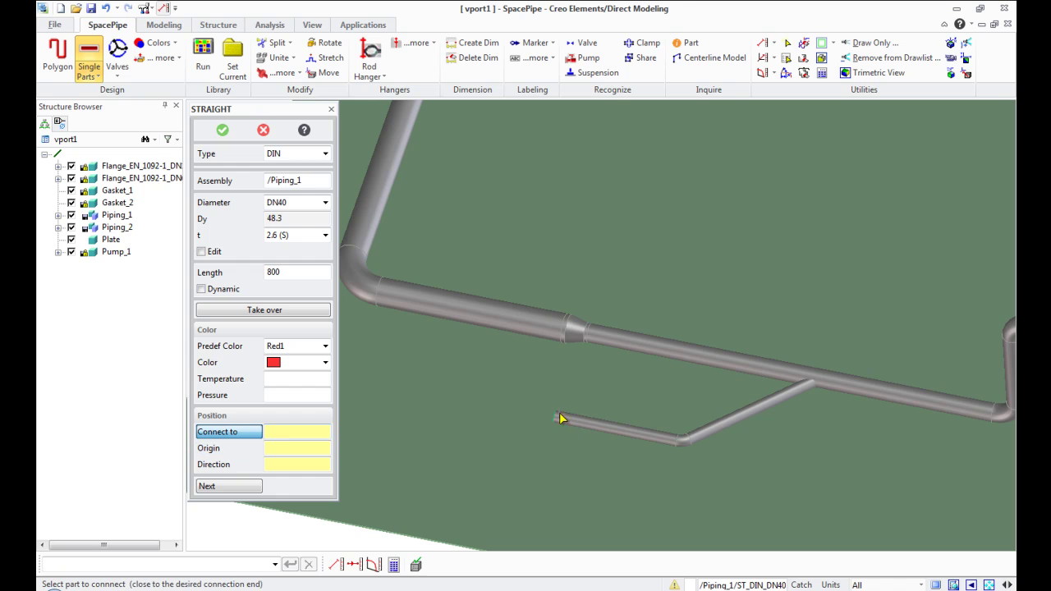
left_click(559, 419)
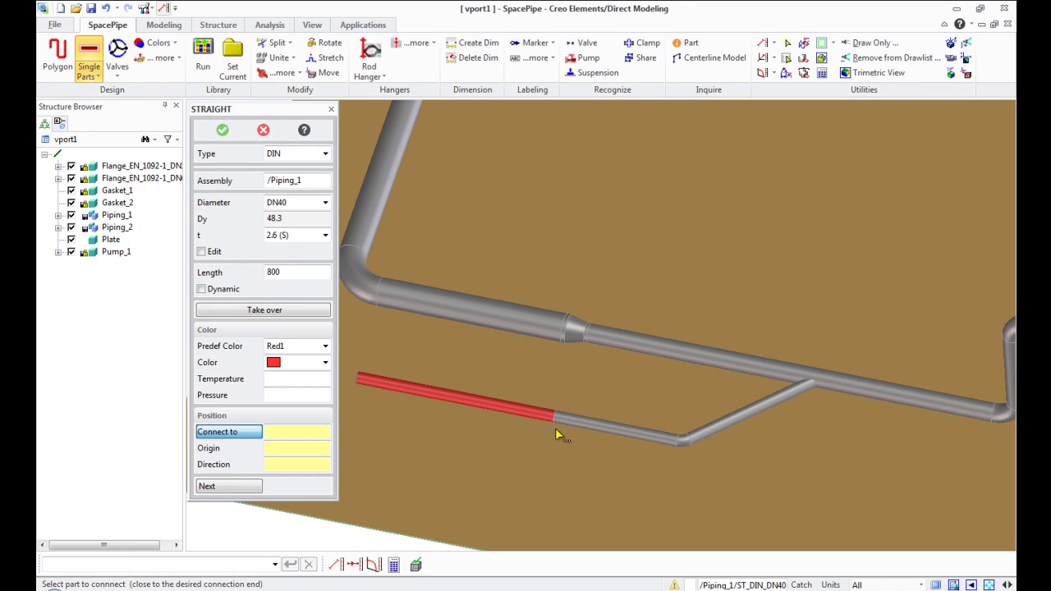
- Try to place a dynamic DN40 straight pipe about 410 long from the red pipe's free end, and undo it
scroll(757, 412, "down", 2)
scroll(395, 400, "up", 4)
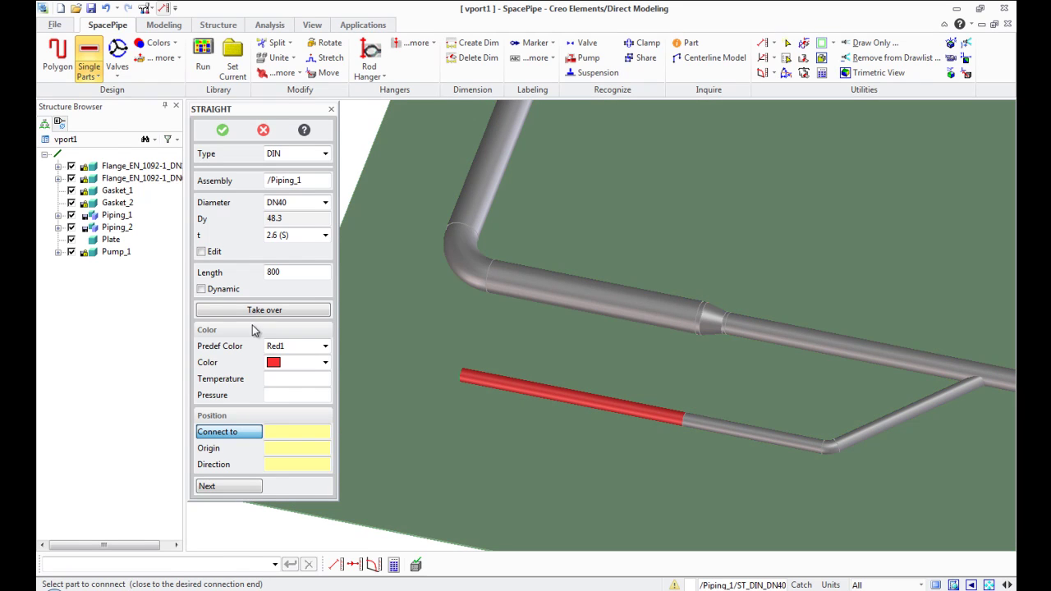
left_click(464, 378)
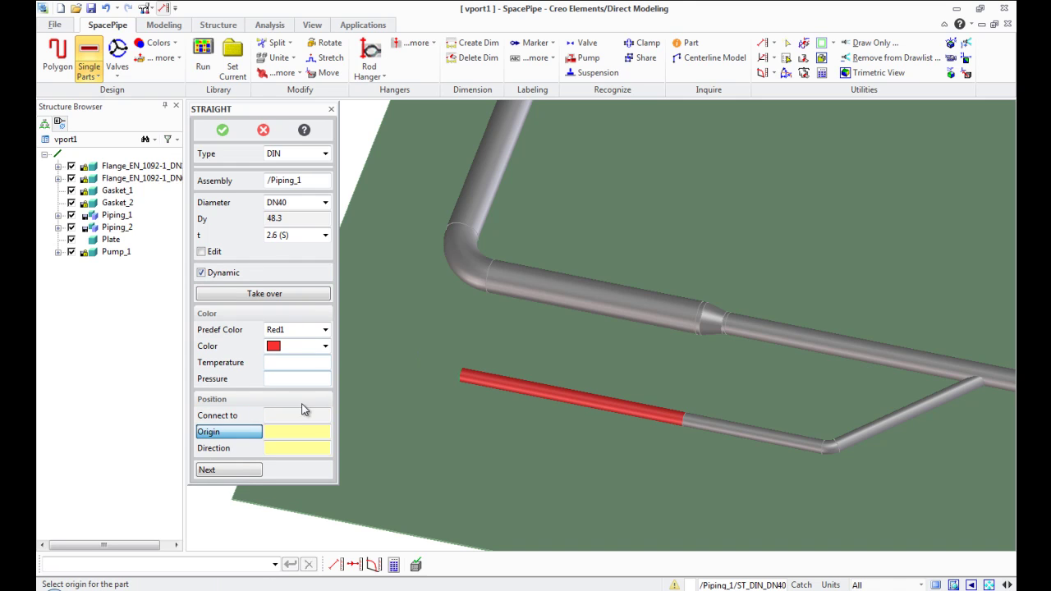
left_click(243, 417)
left_click(460, 373)
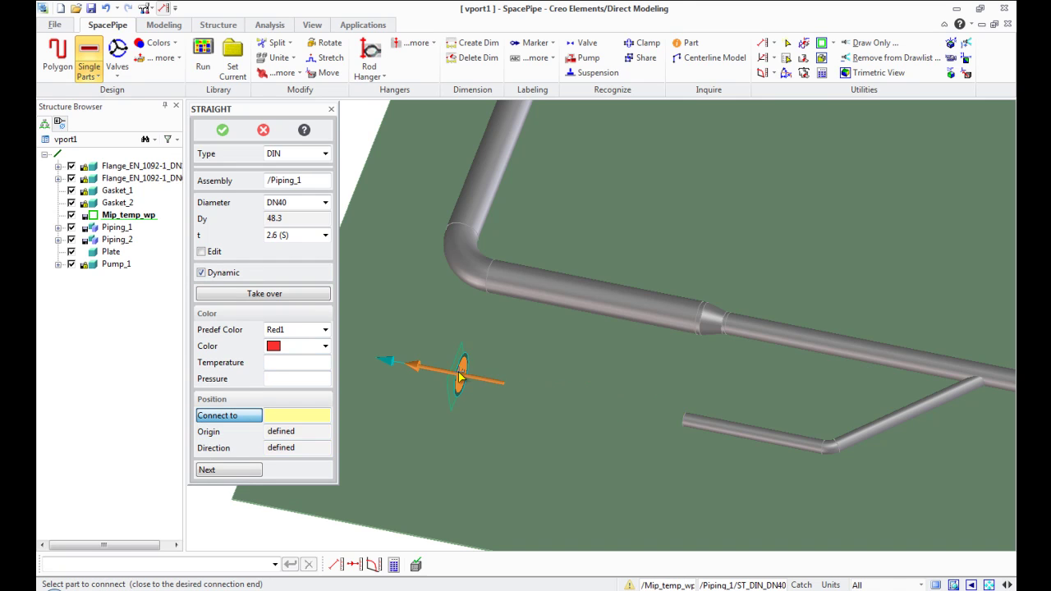
left_click_drag(462, 375, 353, 336)
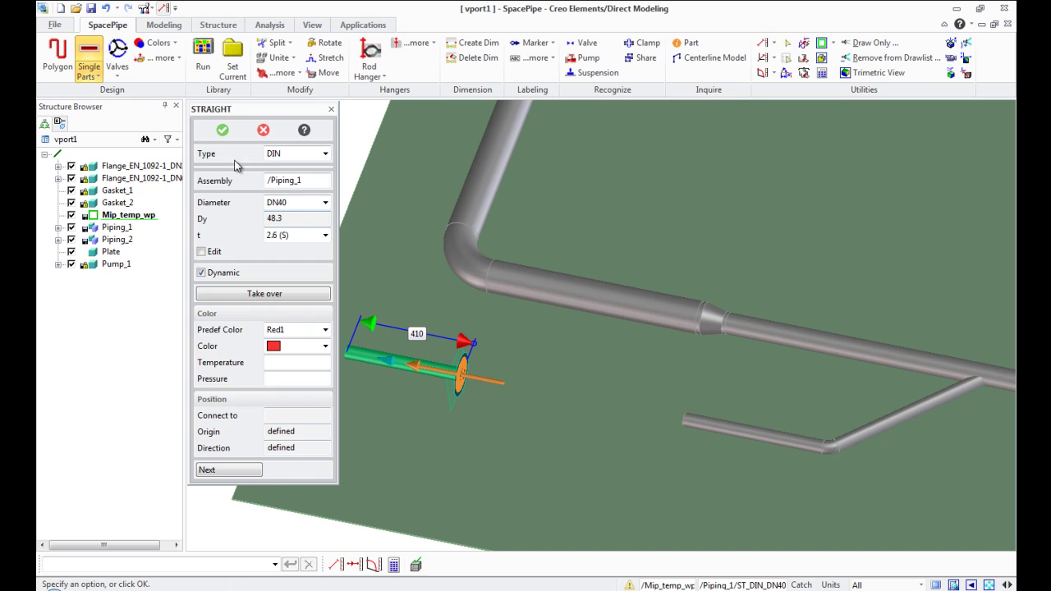
left_click(222, 129)
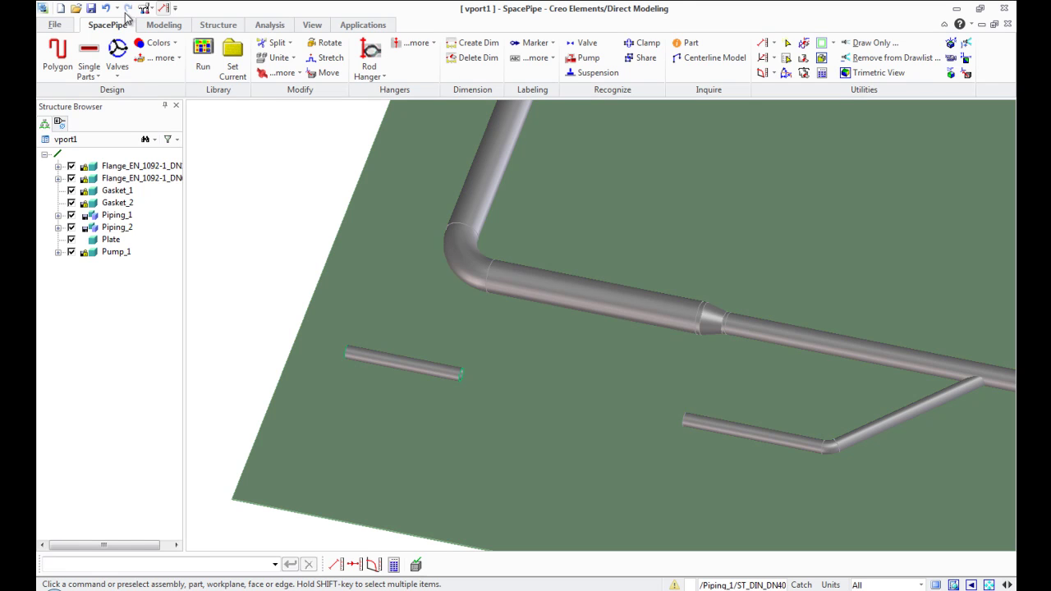
left_click(106, 8)
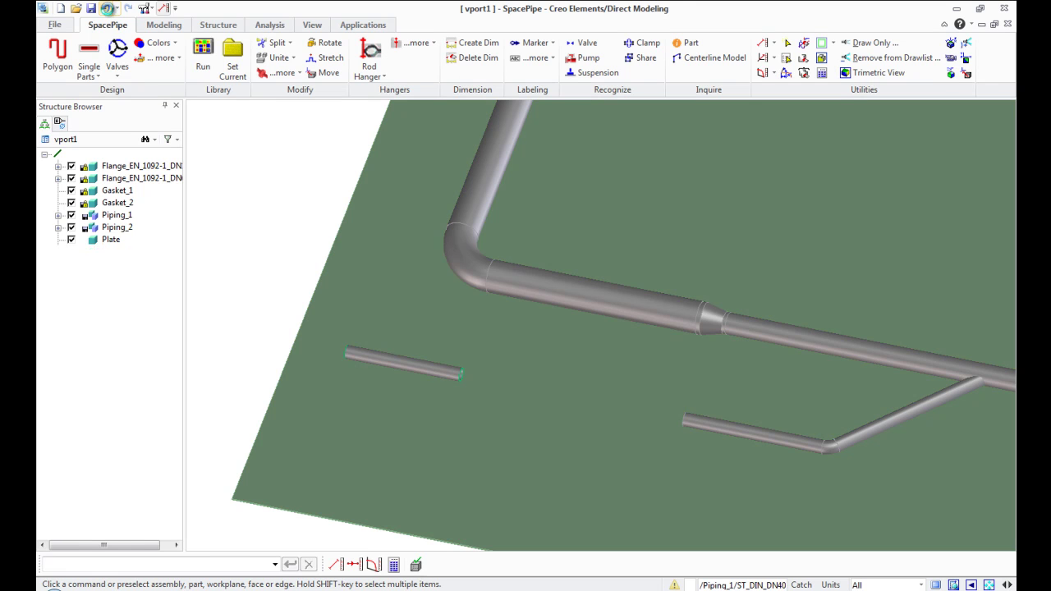
- Start a DN100 polygon pipe from the free stub of the upper branch and run it down level with the lower main pipe
scroll(523, 394, "down", 5)
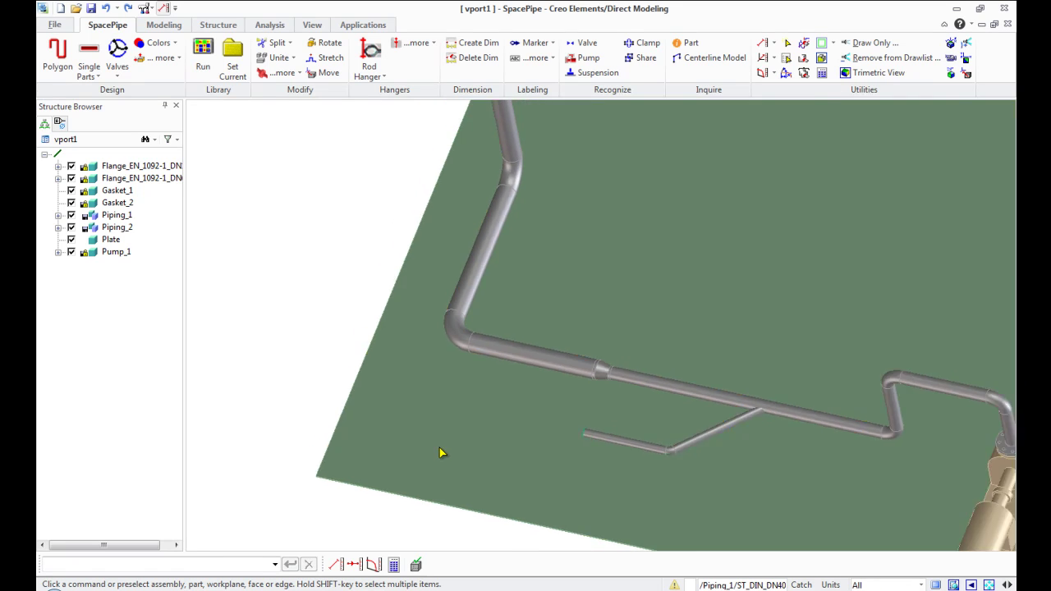
scroll(442, 453, "down", 4)
middle_click_drag(553, 367, 594, 340)
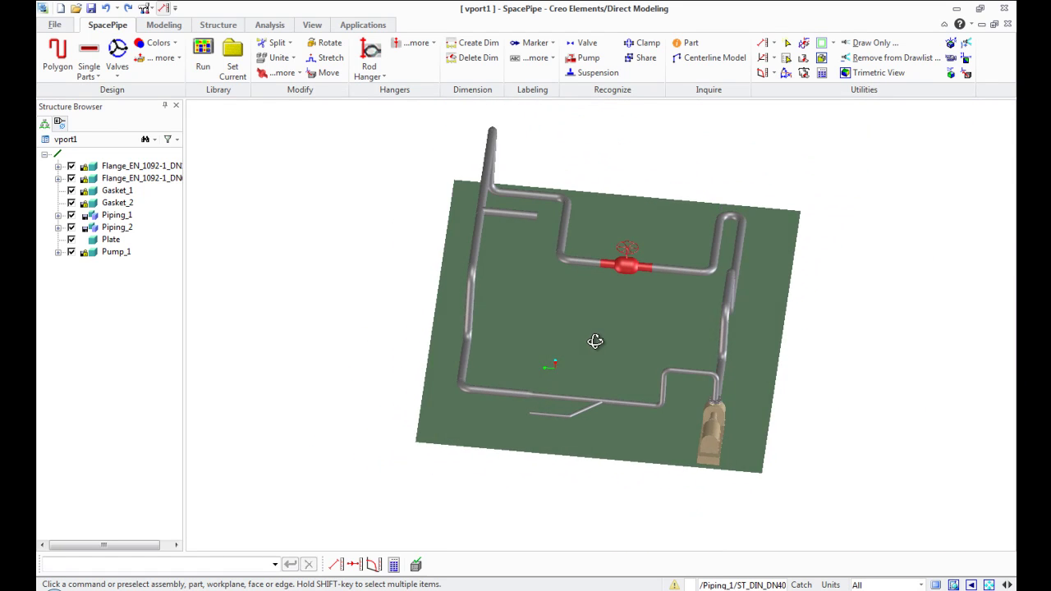
scroll(590, 193, "up", 4)
left_click(62, 66)
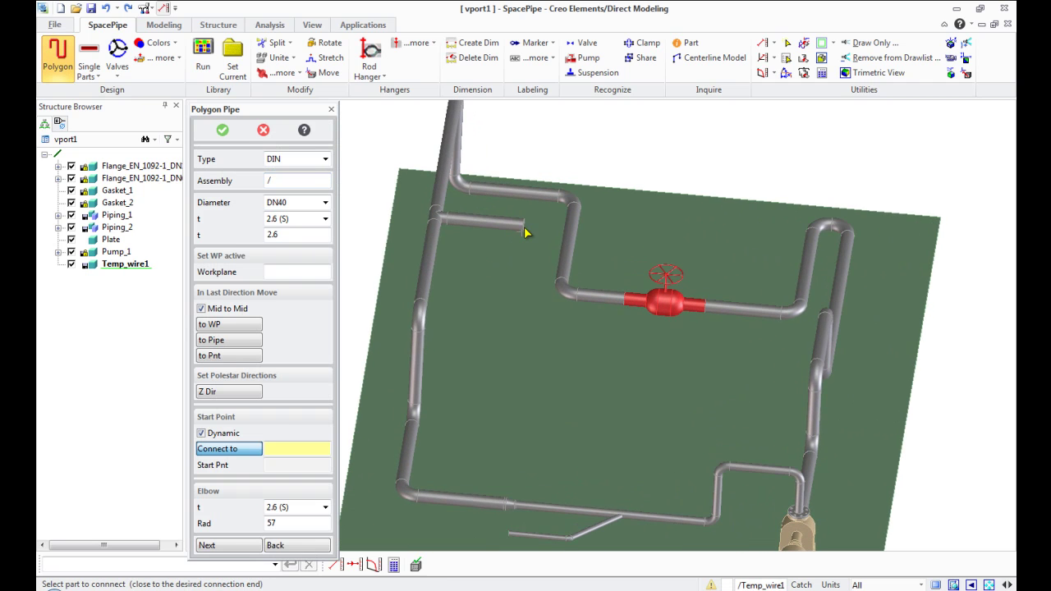
left_click(531, 233)
left_click_drag(521, 260, 505, 349)
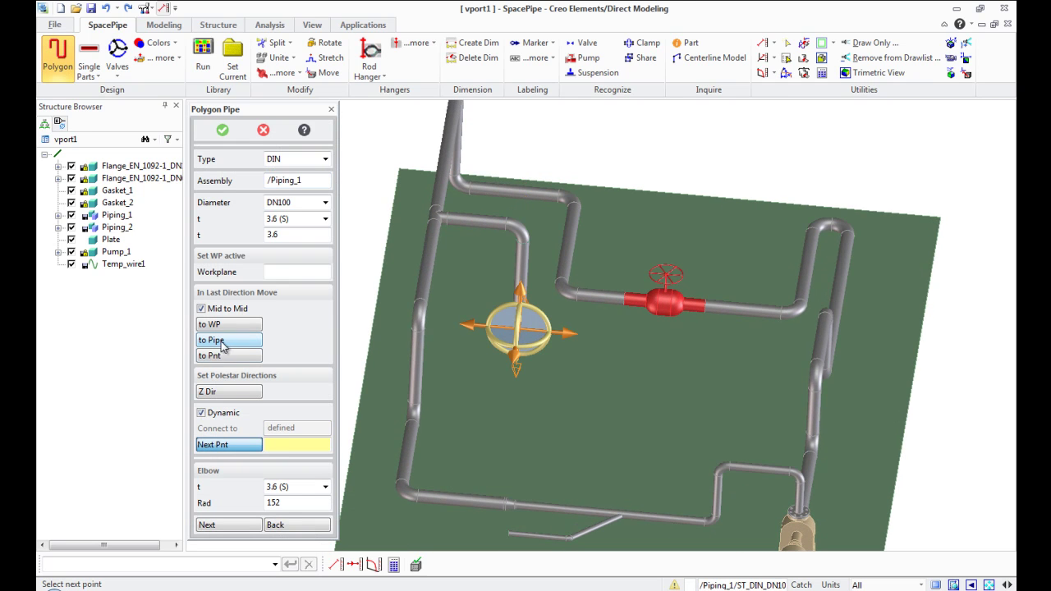
left_click(221, 341)
left_click(543, 504)
- Turn the DN100 branch horizontally toward the reducer line, extend it by a short leg, and finish the polygon pipe
middle_click_drag(529, 478, 523, 407)
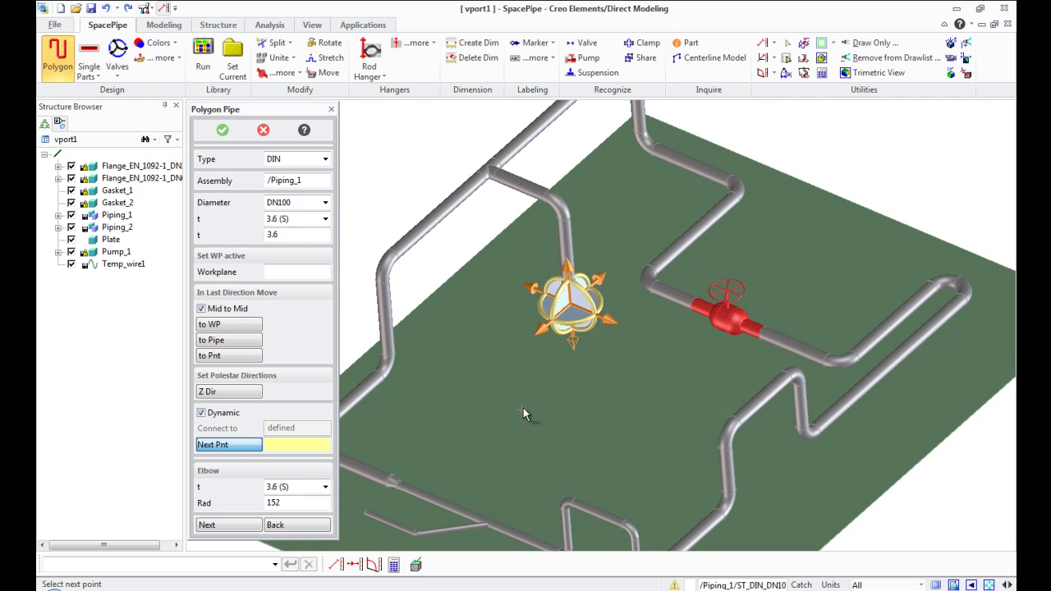
left_click_drag(542, 329, 497, 367)
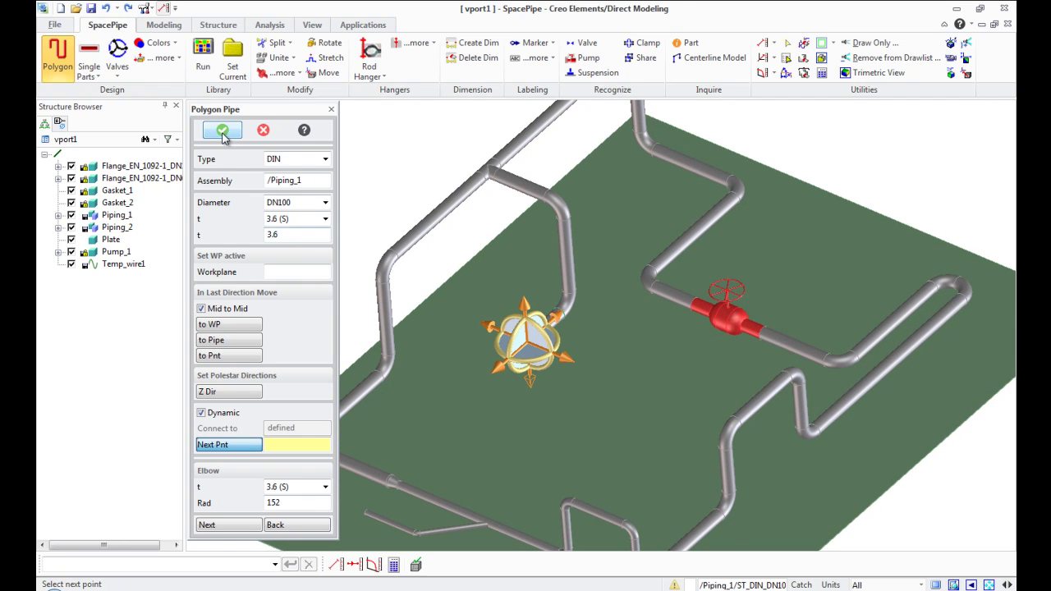
left_click(223, 132)
- Add an EN 1092-1 plate flange, DN100, PN25, raised face, to the free end of the new DN100 pipe
scroll(527, 339, "up", 5)
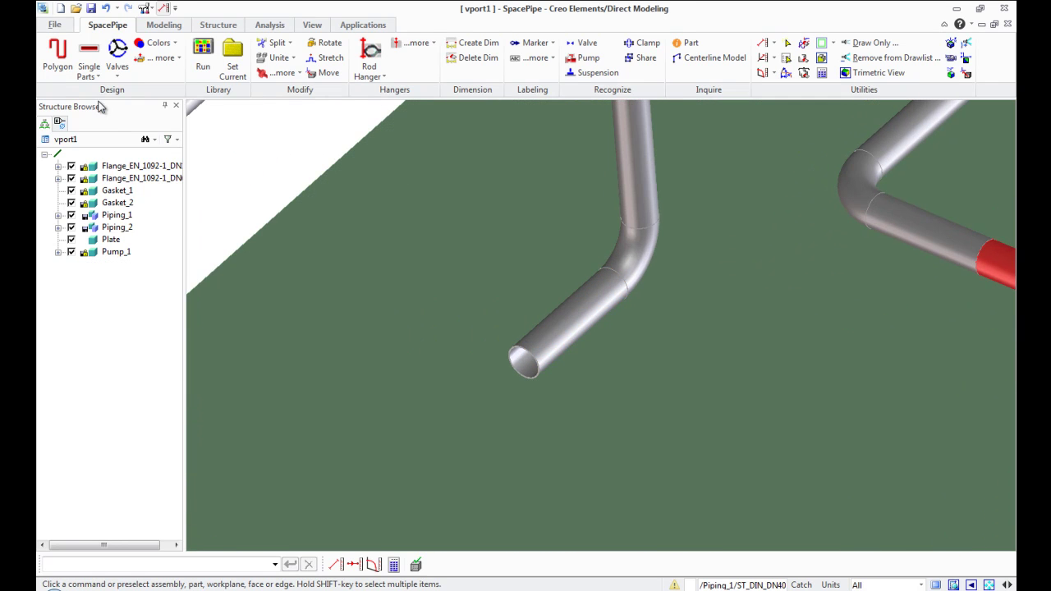
left_click(89, 62)
left_click(103, 148)
left_click(525, 362)
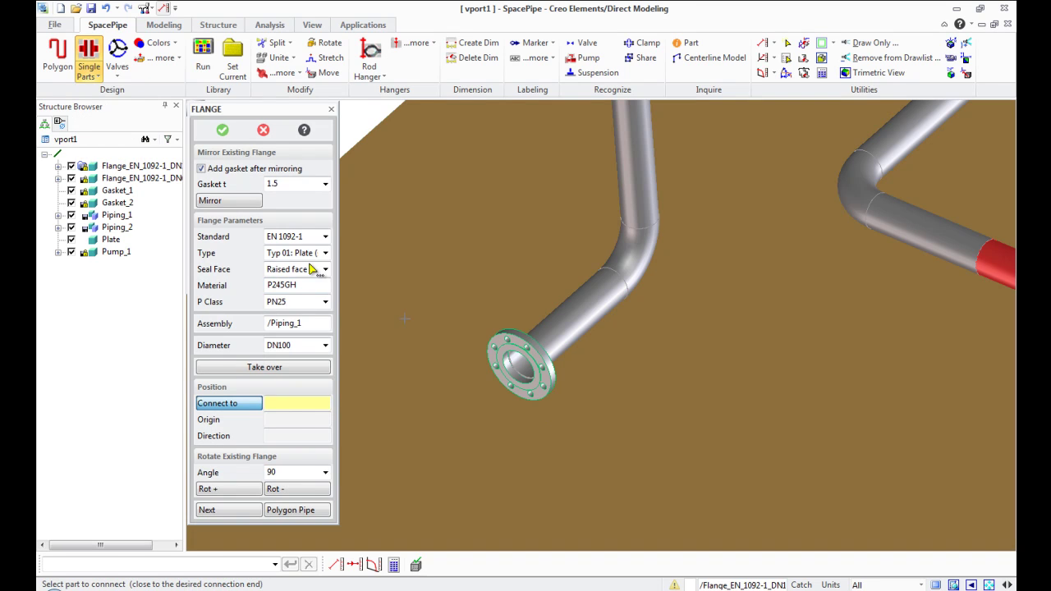
middle_click(281, 307)
- Connect a red DN100 flange valve with handwheel, length 700, to the flange with a 1.5 gasket, and rotate it +90° so the wheel points up
left_click(117, 62)
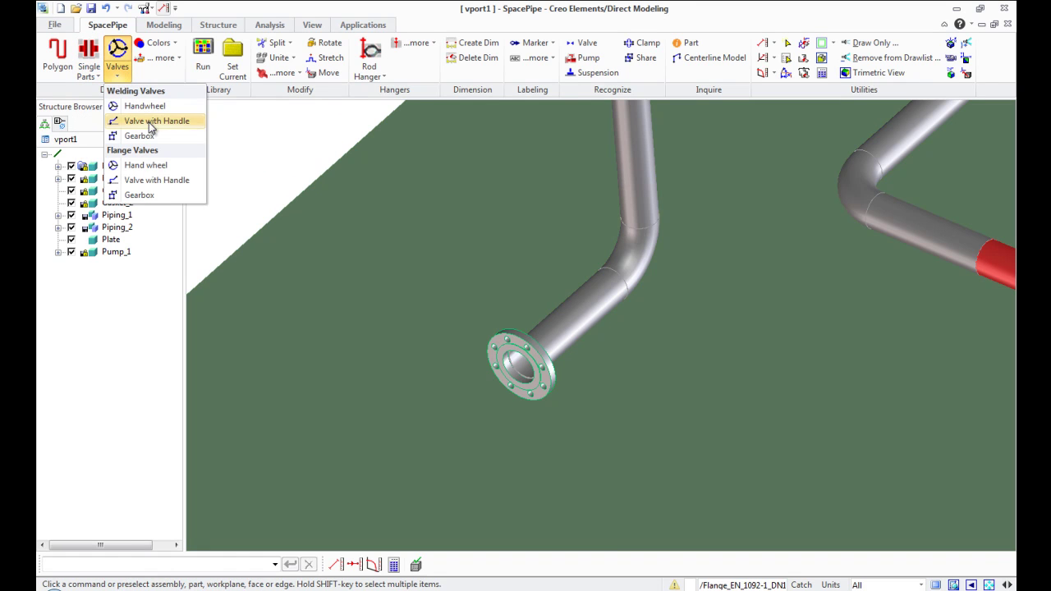
left_click(175, 170)
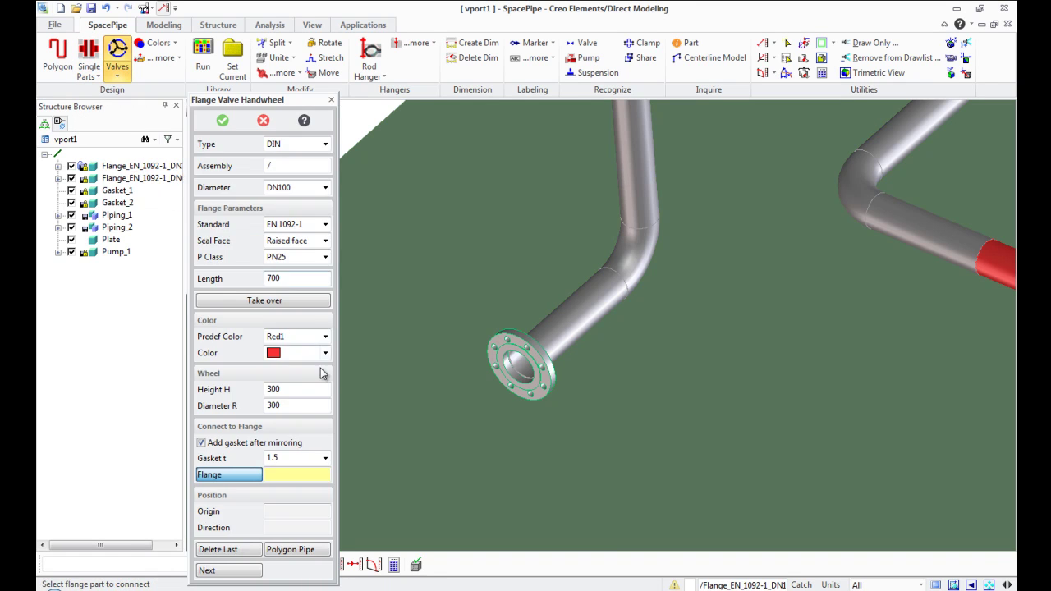
left_click(520, 346)
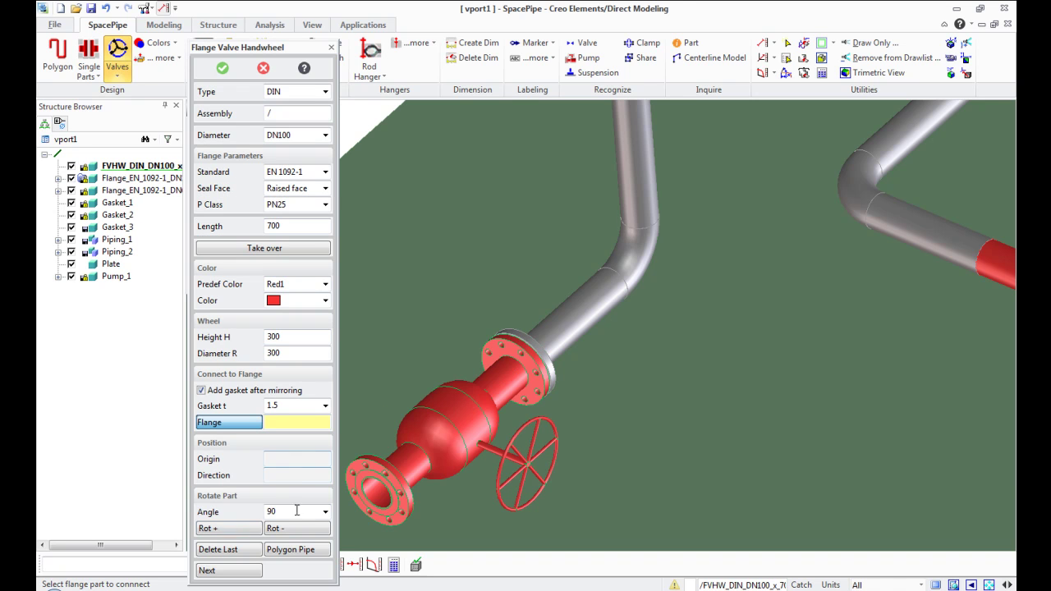
left_click(235, 531)
scroll(624, 279, "down", 4)
scroll(499, 375, "up", 5)
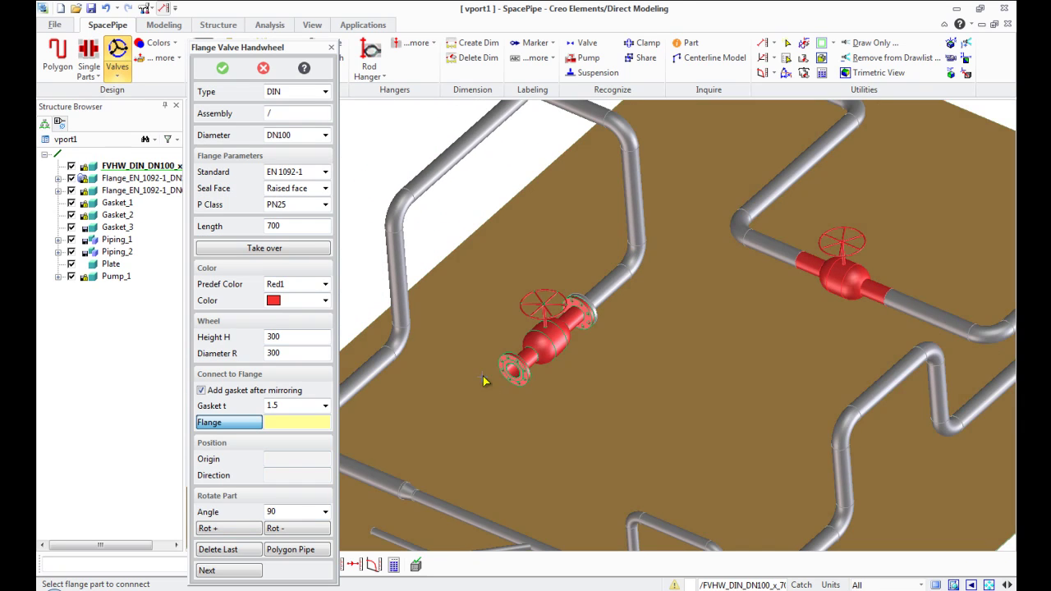
left_click(222, 68)
- Mirror a matching DN100 flange with a 1.5 gasket onto the valve's free flange
left_click(89, 71)
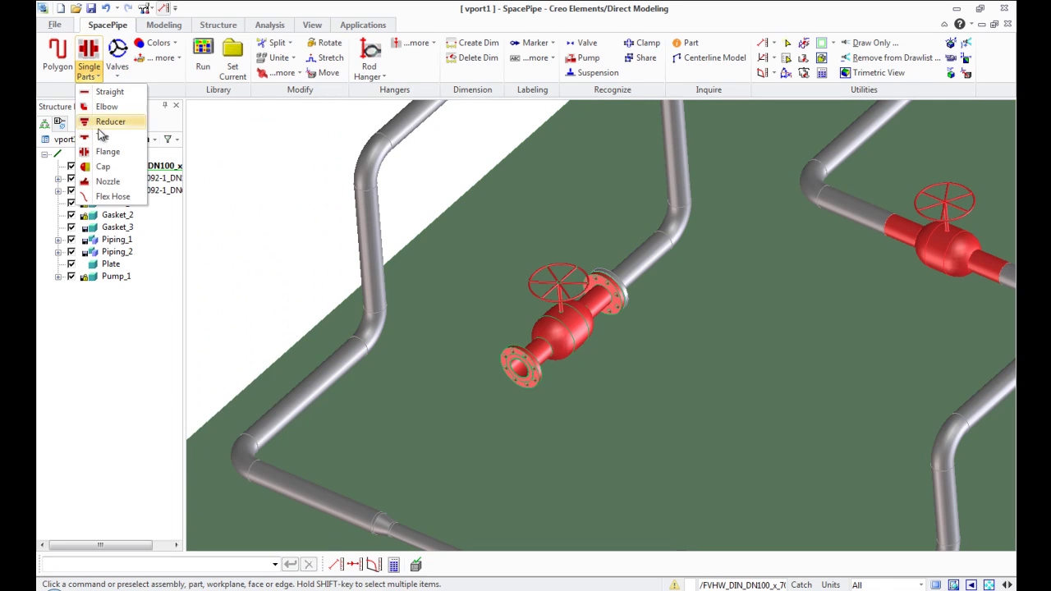
left_click(107, 136)
scroll(517, 374, "up", 1)
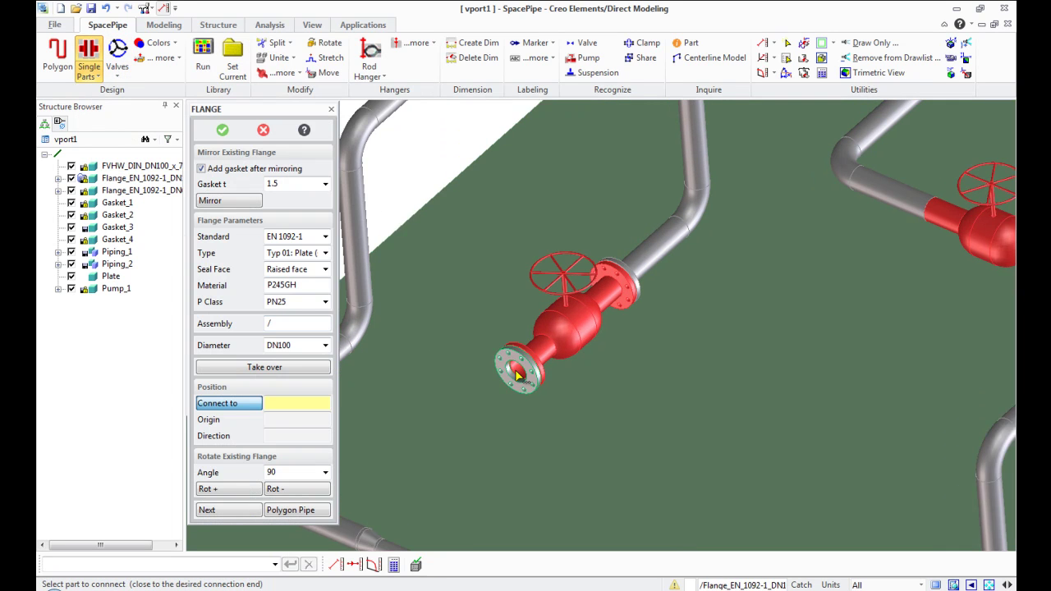
- Route a DN100 polygon pipe from the mirrored flange straight out, up, horizontally across the main line, and down, and finish it
left_click(290, 510)
left_click(515, 371)
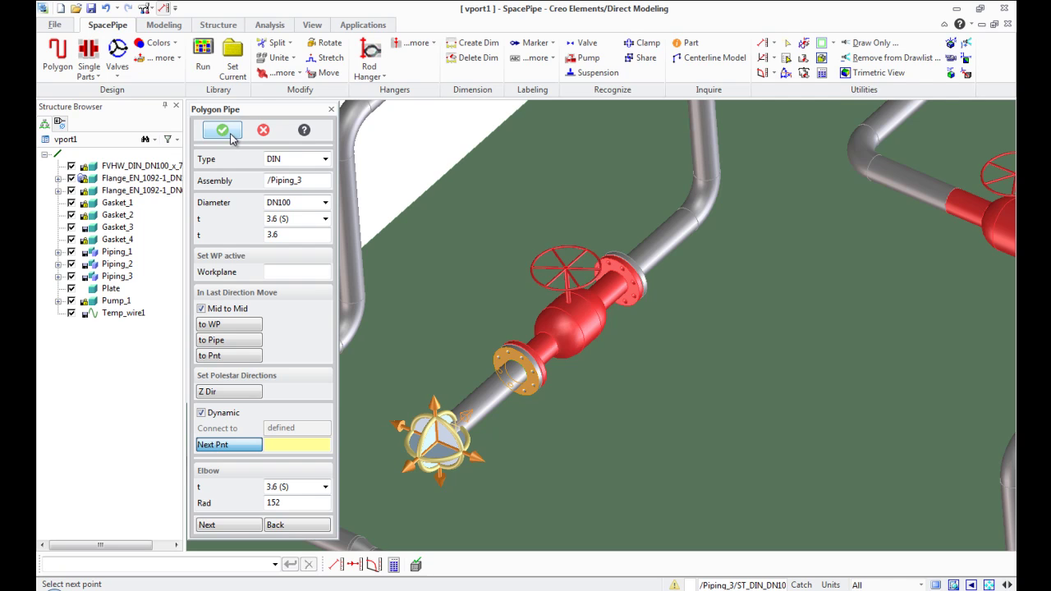
scroll(542, 329, "down", 3)
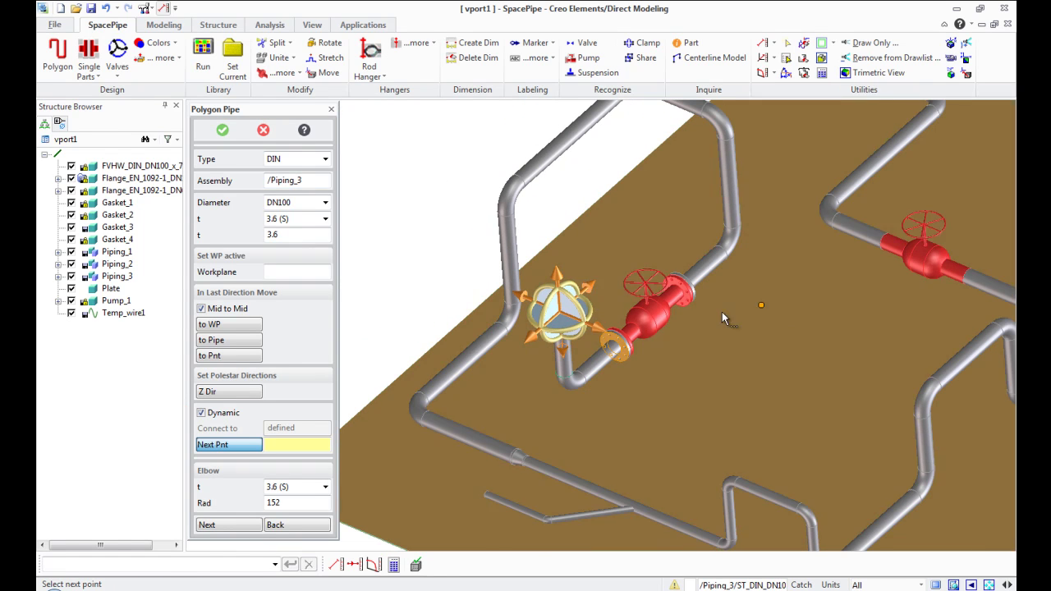
left_click(415, 460)
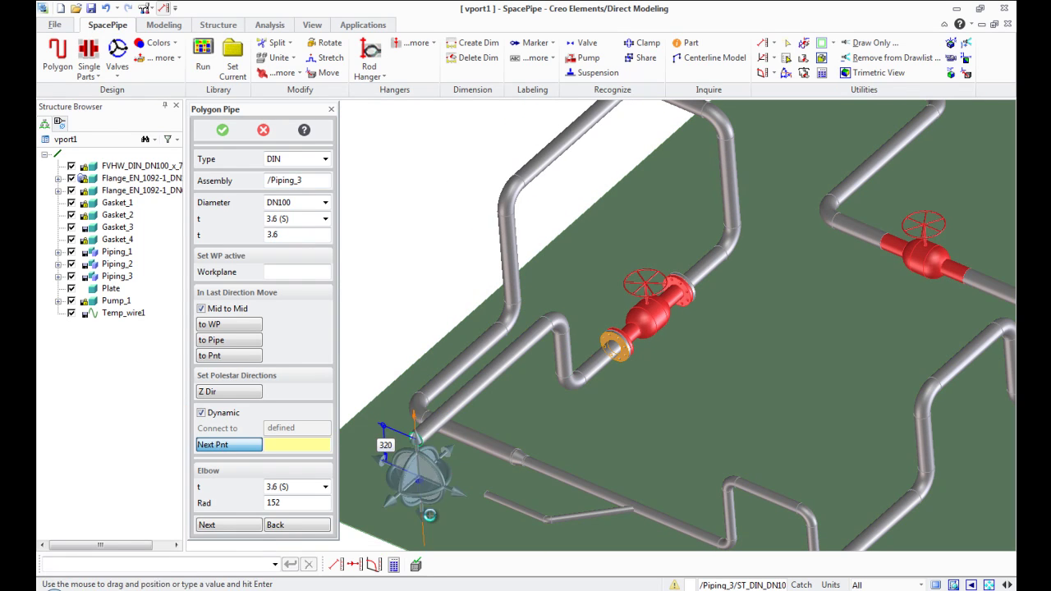
left_click(222, 130)
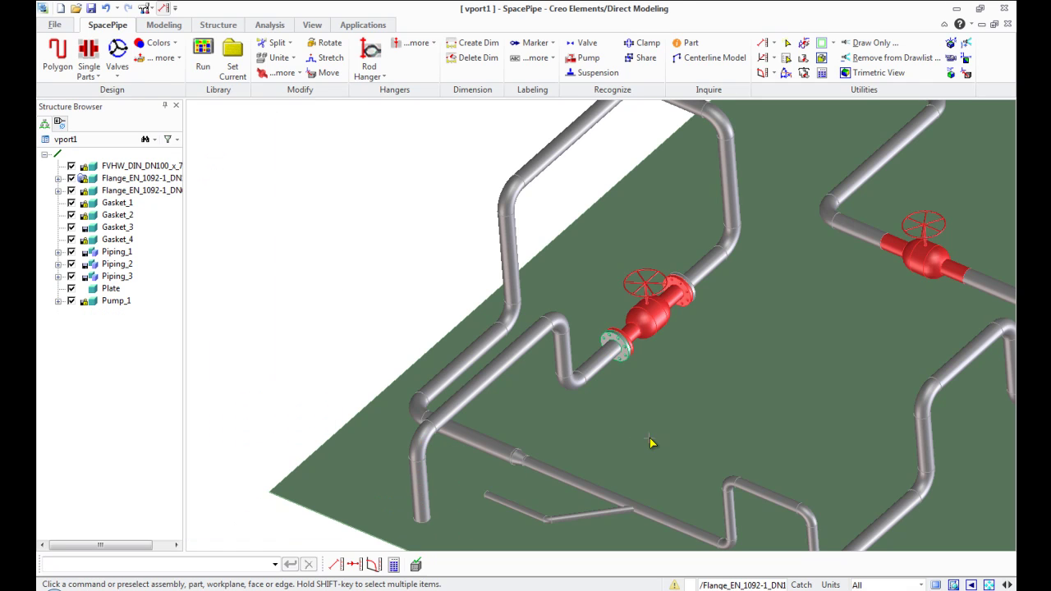
- Add screw bolts between the mirrored flange and the adjoining valve flange
scroll(699, 291, "up", 4)
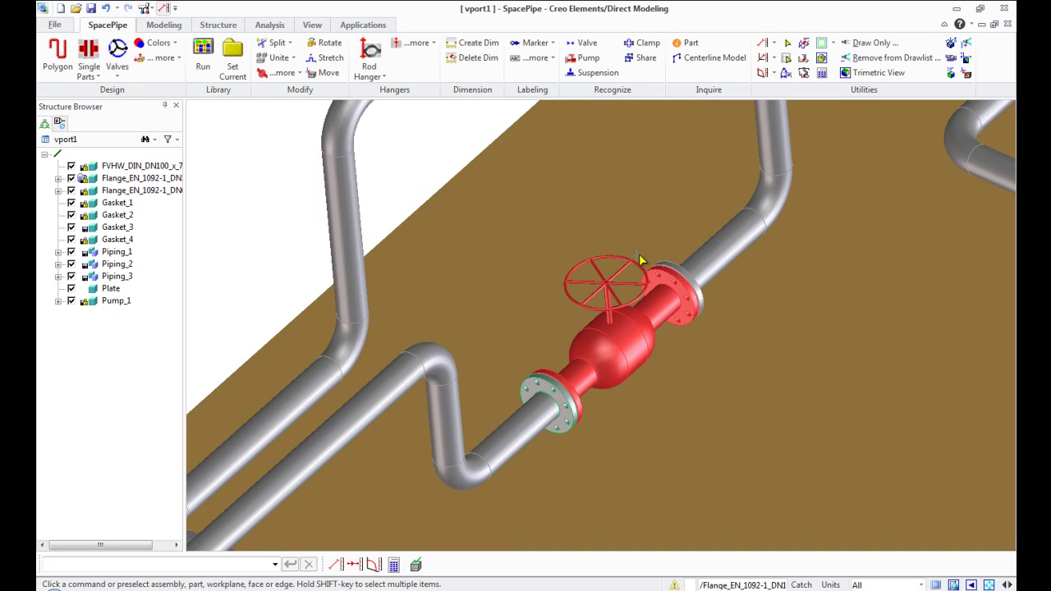
middle_click_drag(733, 314, 754, 315)
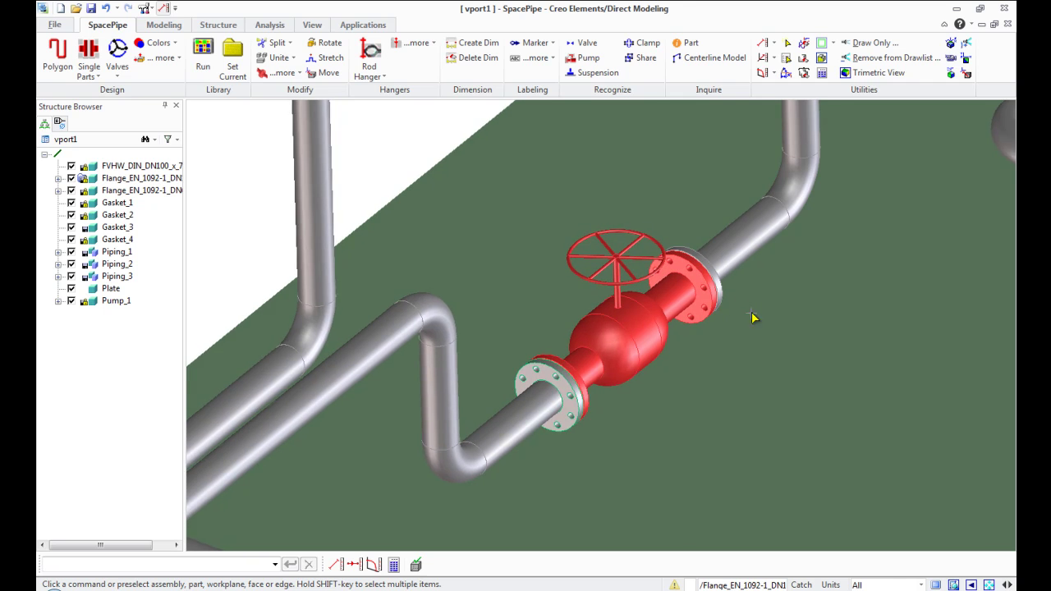
scroll(727, 279, "up", 1)
scroll(730, 305, "up", 1)
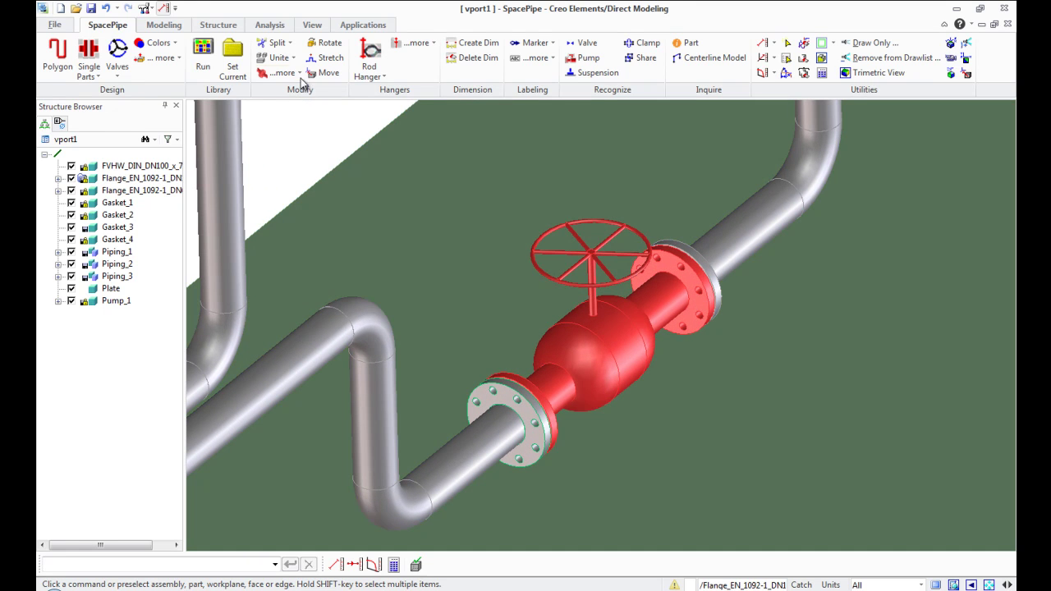
left_click(297, 73)
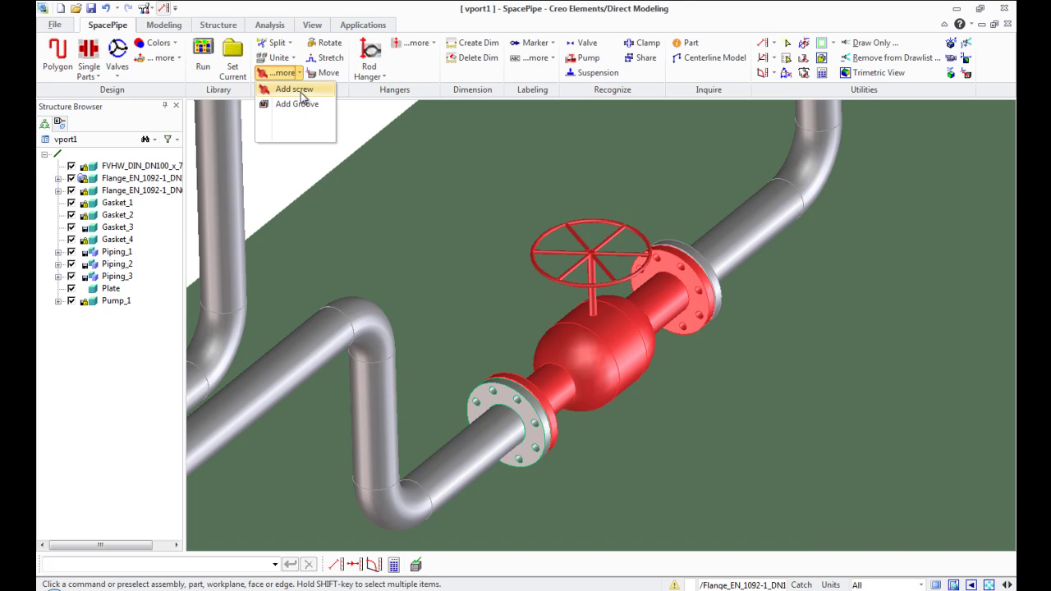
left_click(296, 89)
left_click_drag(294, 110, 455, 138)
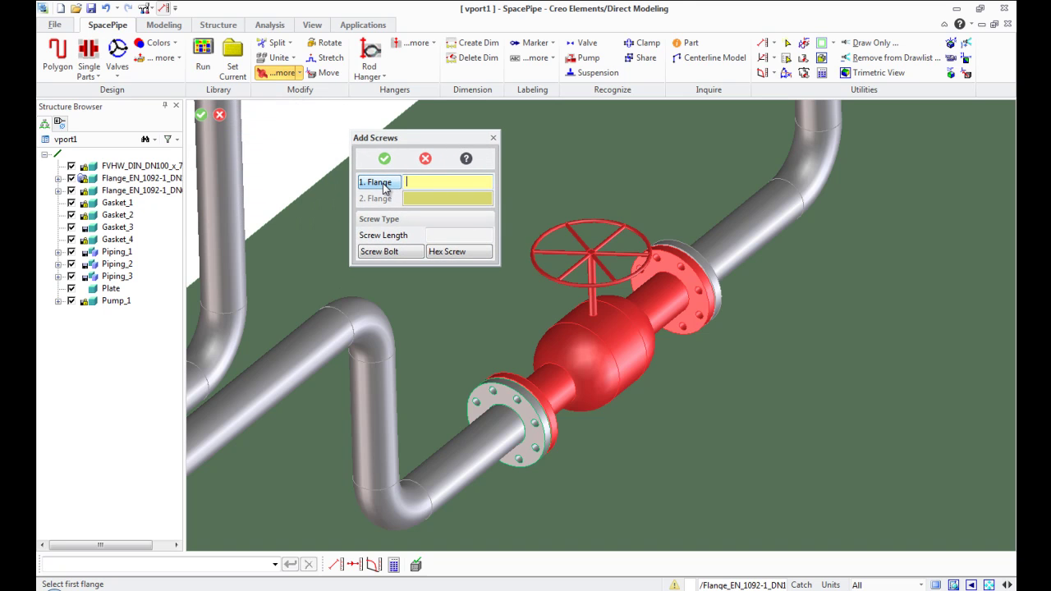
left_click(526, 415)
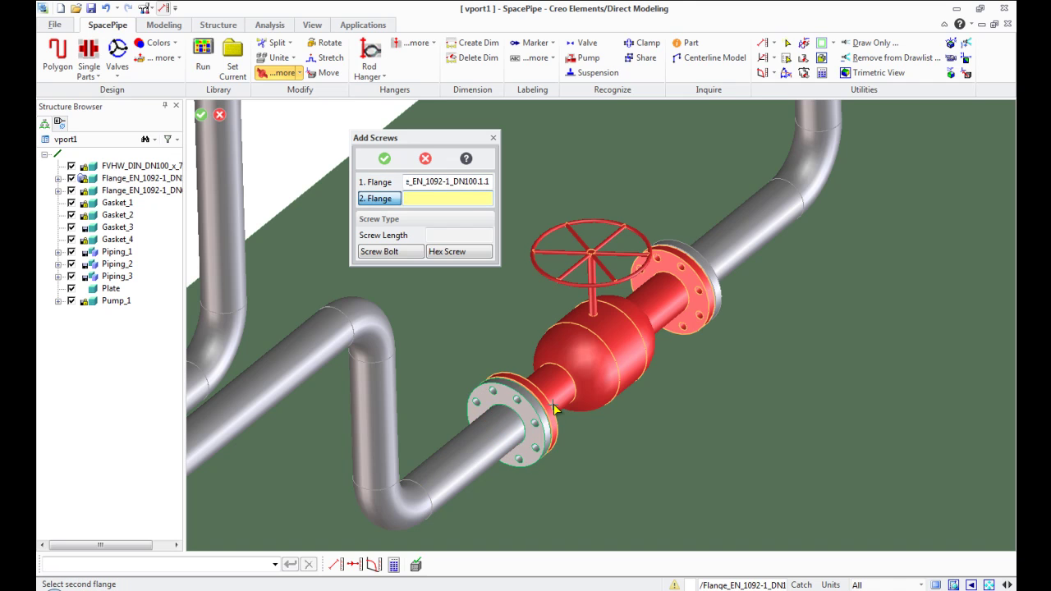
left_click(556, 414)
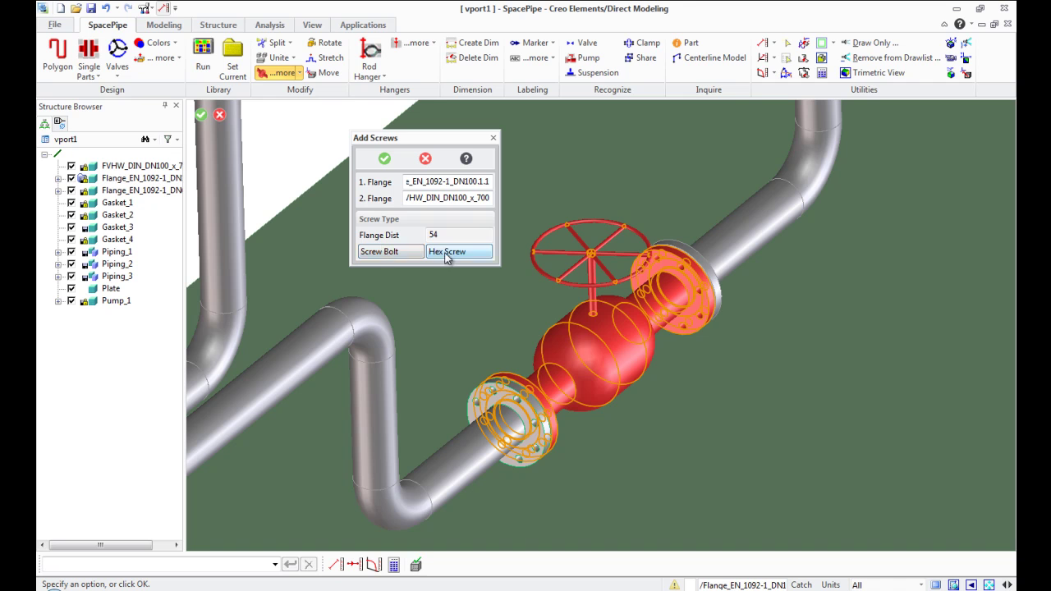
left_click(415, 257)
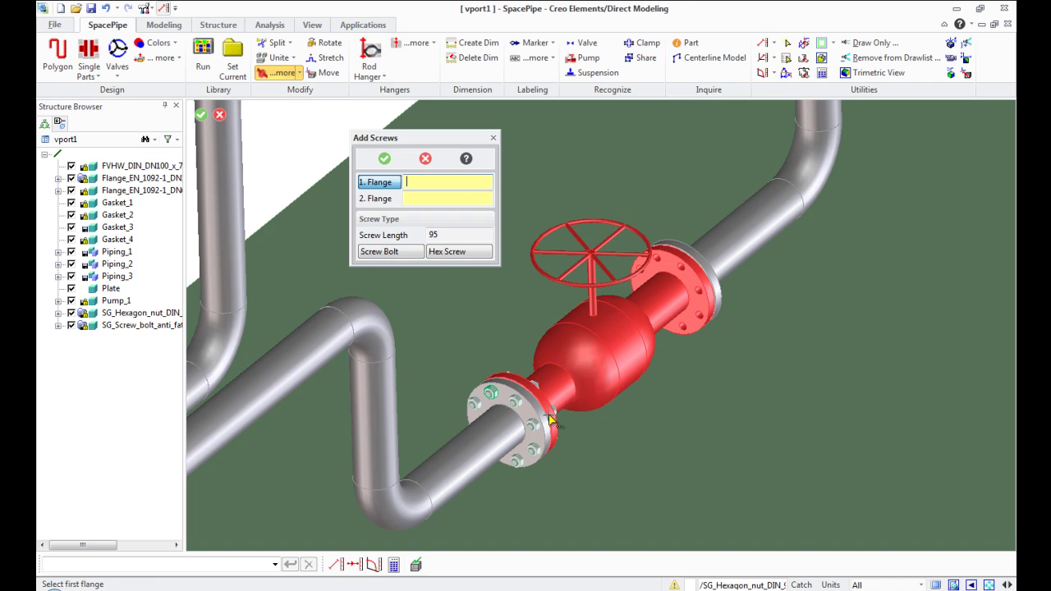
- Add hex screws between the flange on the incoming DN100 pipe and the valve's other flange
middle_click_drag(614, 419, 580, 441)
scroll(693, 281, "up", 2)
left_click(693, 282)
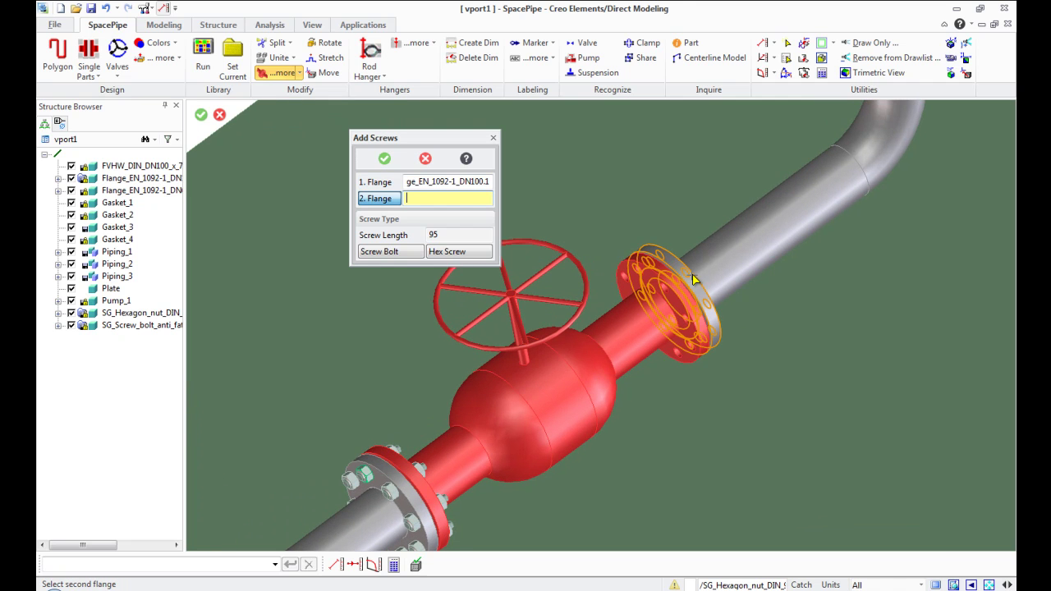
left_click(675, 292)
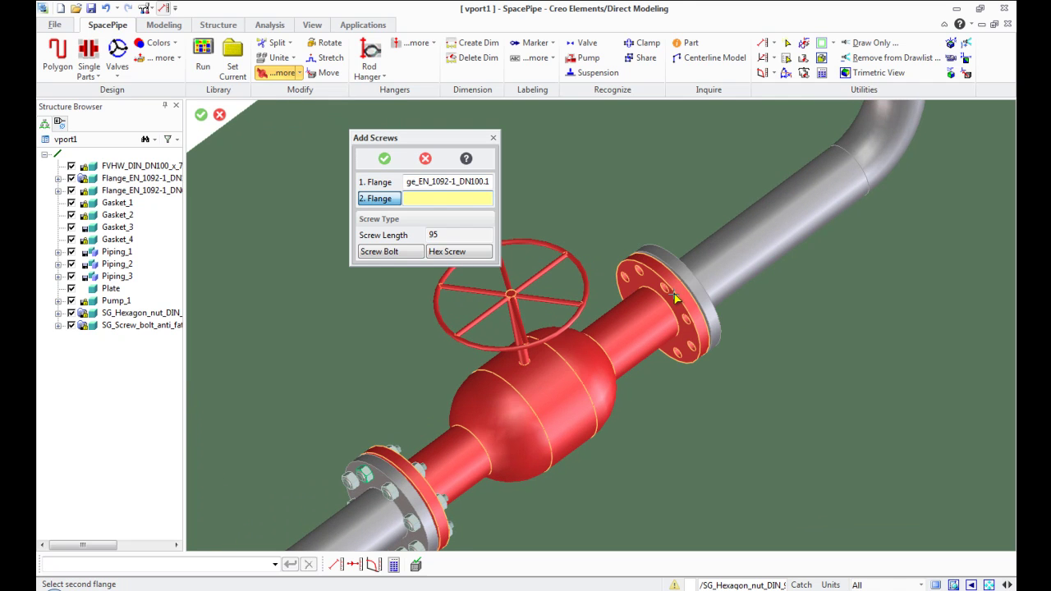
left_click(454, 253)
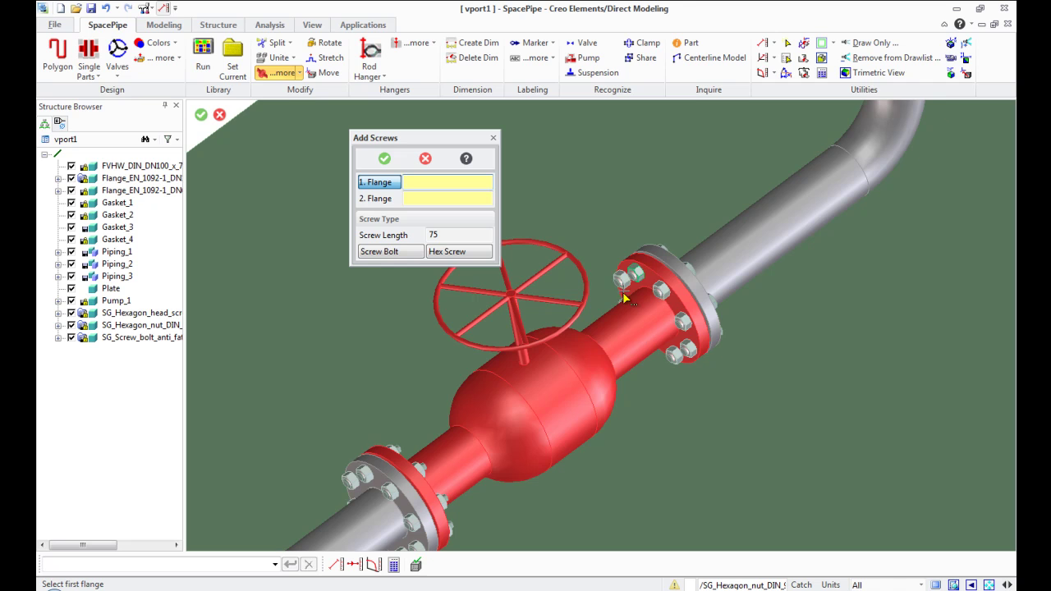
- Hide the flanged DN100 valve and its adjoining DN100 flanges, and examine the screws, nuts and gaskets at both joints
scroll(623, 292, "up", 1)
middle_click_drag(613, 320, 627, 324)
scroll(659, 245, "down", 1)
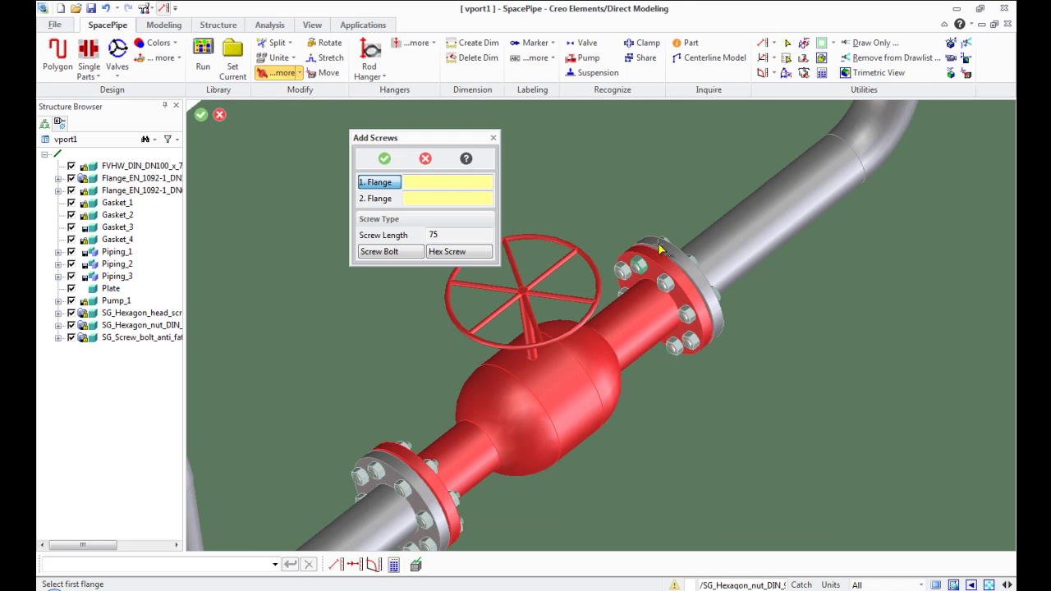
middle_click_drag(660, 249, 621, 309)
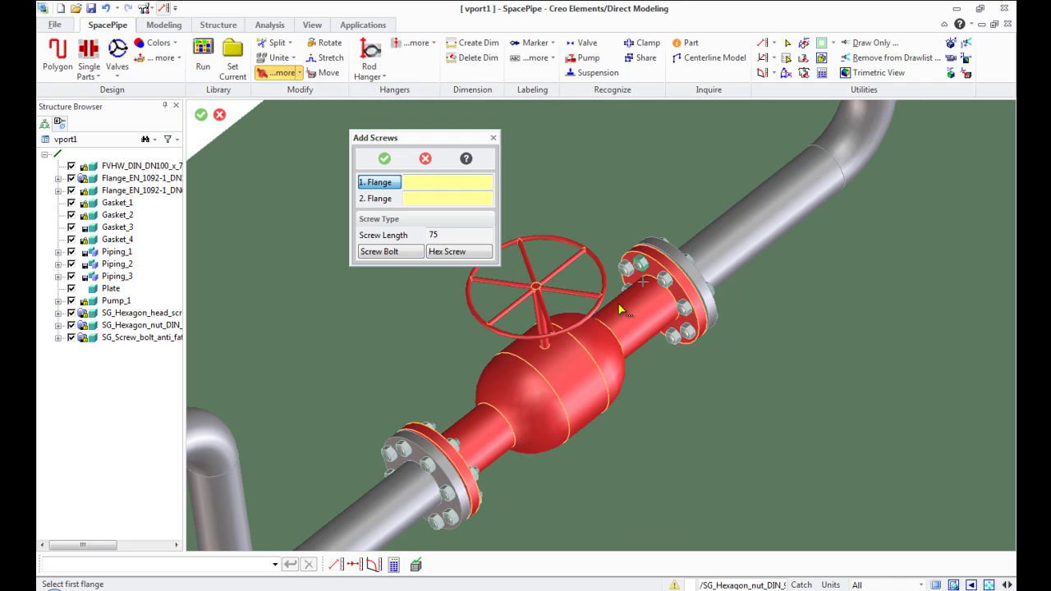
left_click(874, 58)
left_click(588, 371)
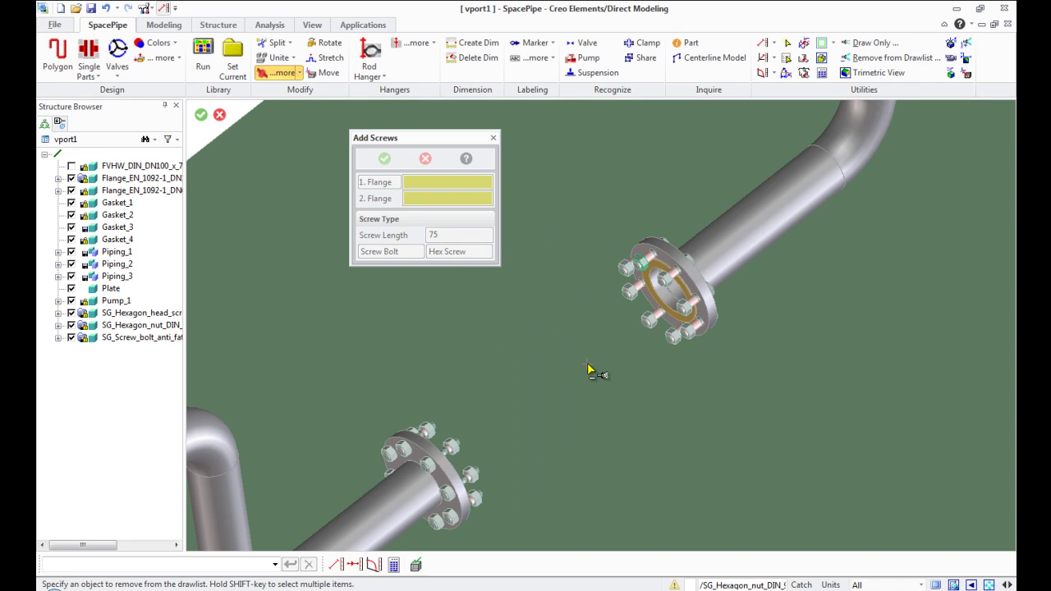
left_click(437, 457)
left_click(672, 261)
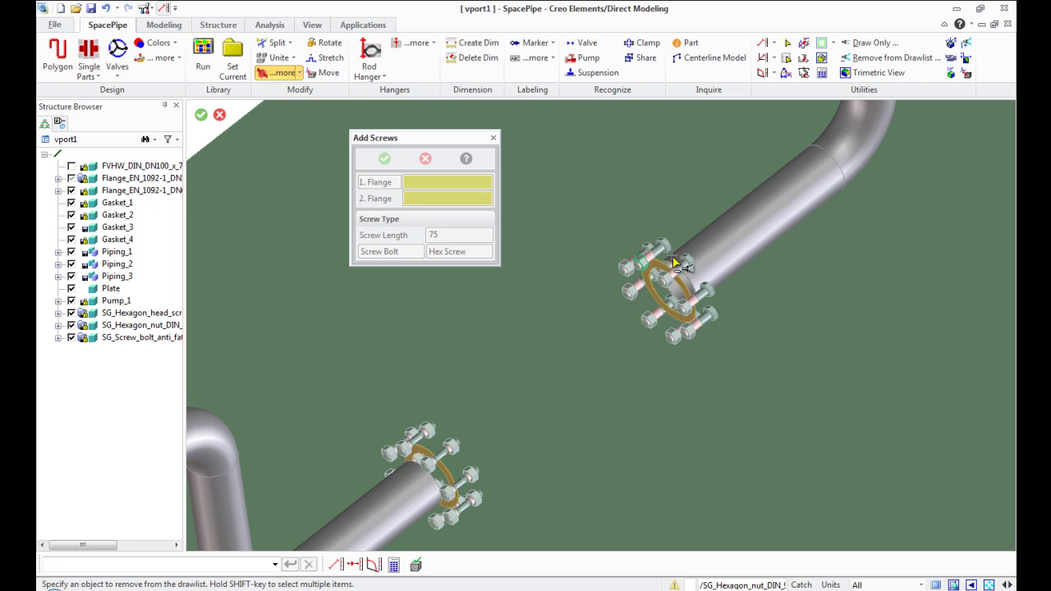
scroll(403, 453, "up", 2)
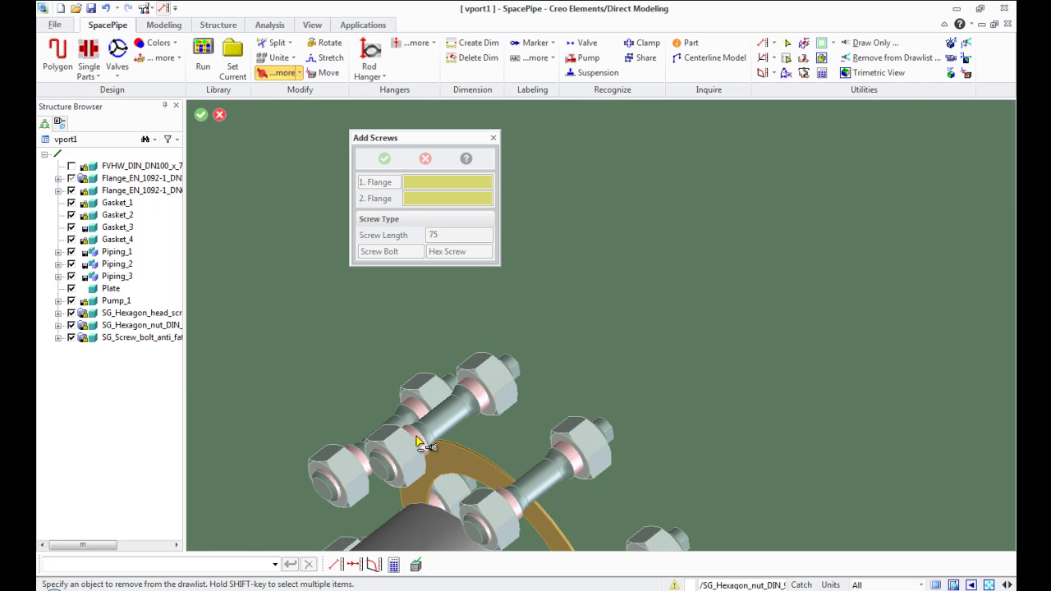
scroll(329, 423, "down", 2)
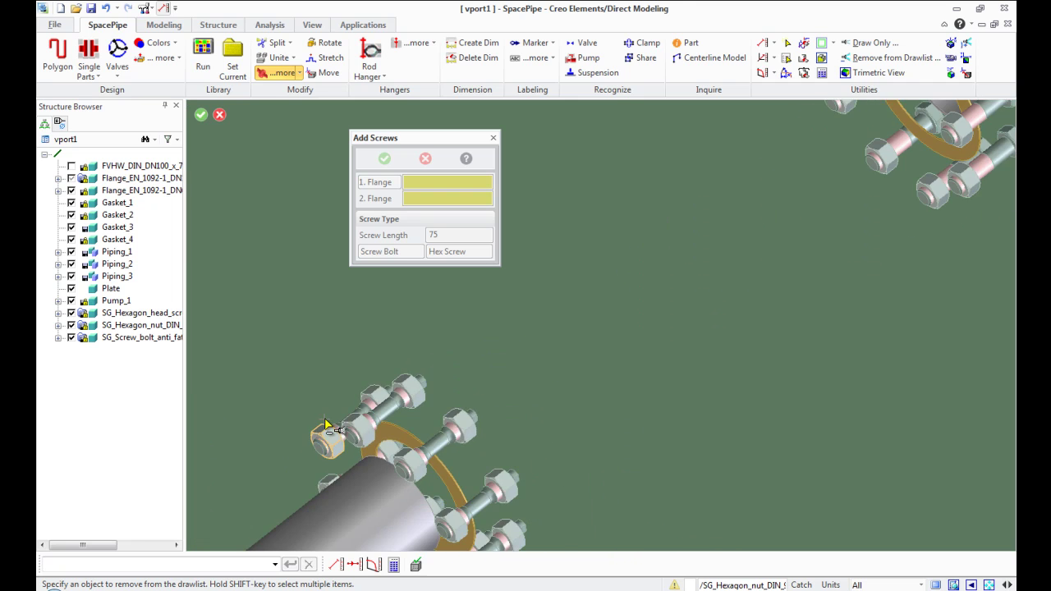
scroll(329, 423, "down", 3)
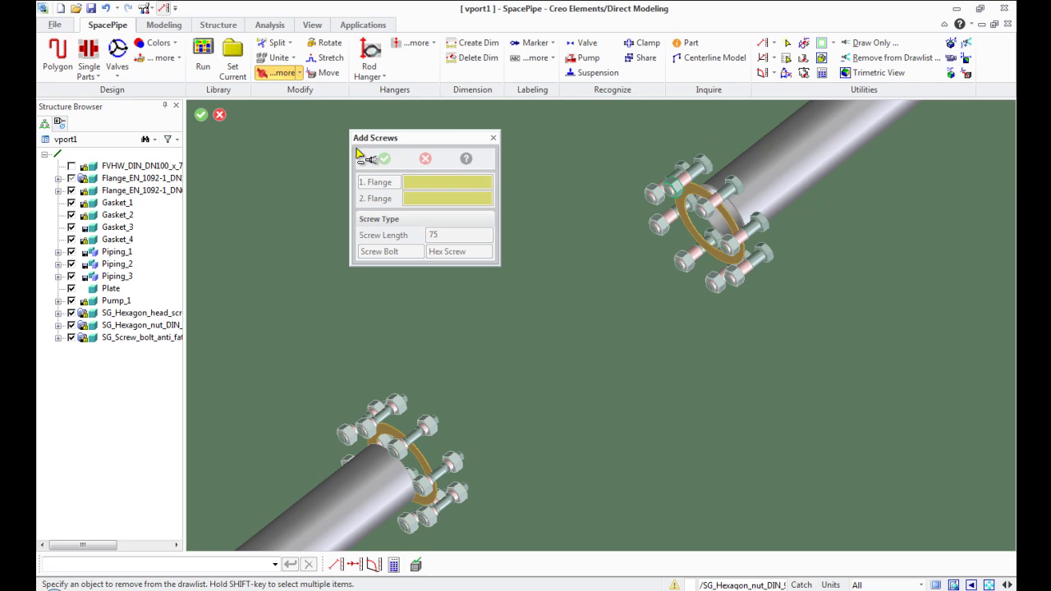
- End adding screws and show the DN100 flanges and the flanged valve again
left_click(493, 138)
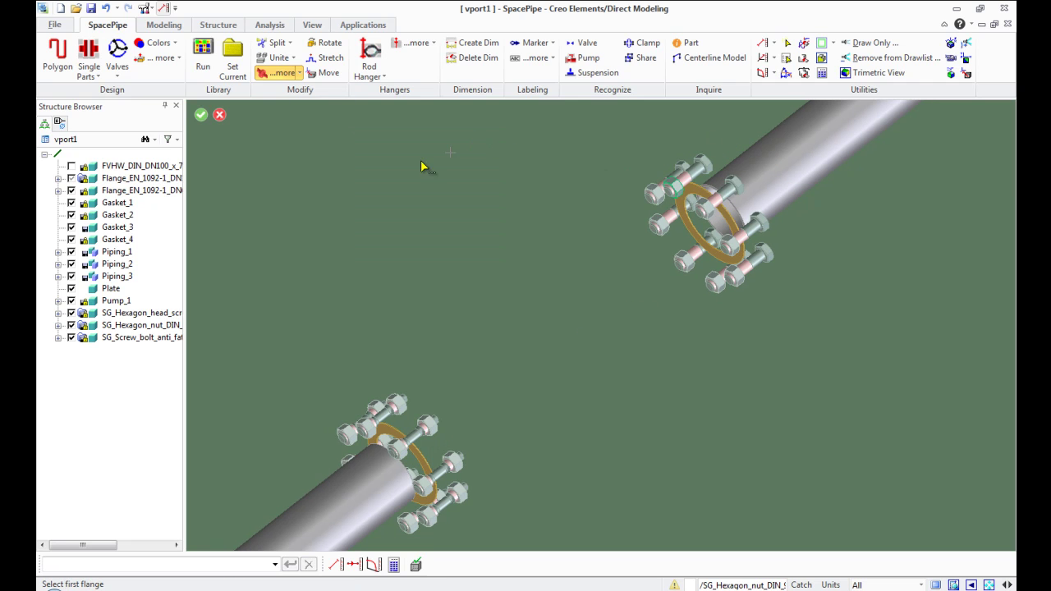
left_click(71, 178)
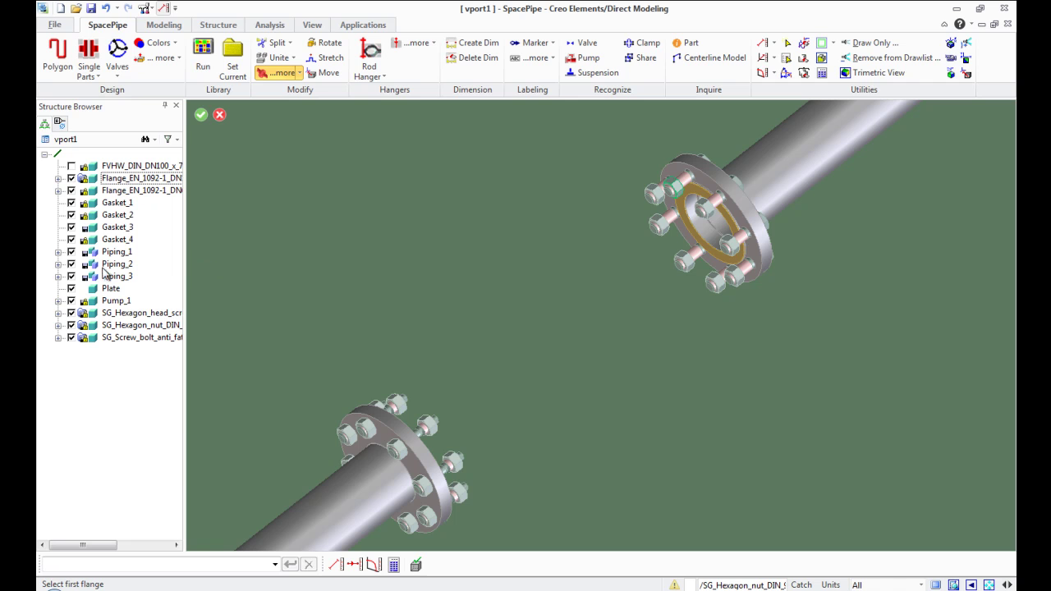
left_click(72, 166)
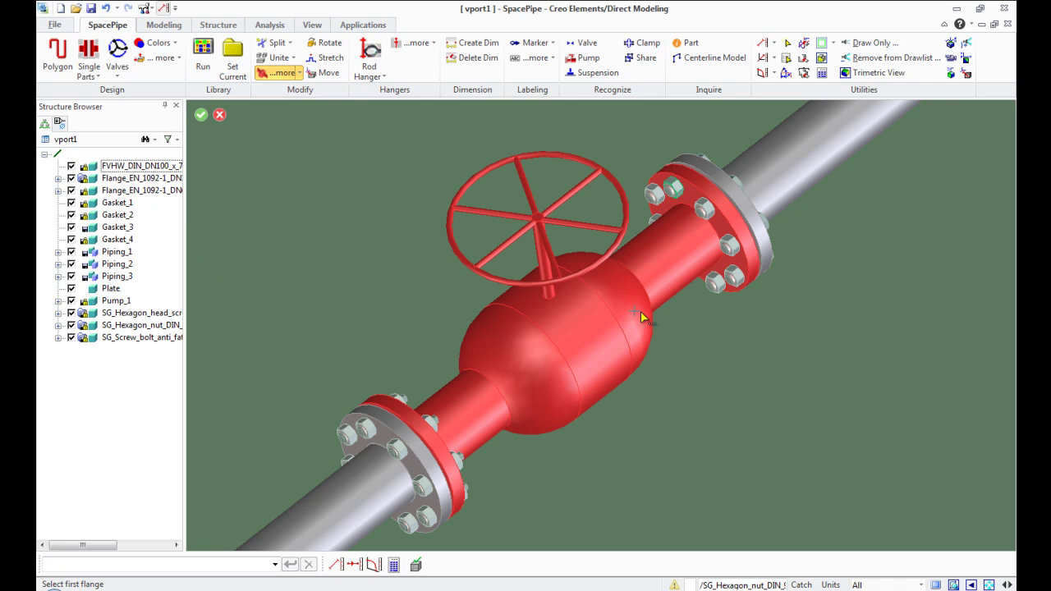
- Close the open end of the DN40 nozzle branch with a DIN 2617 cap
scroll(596, 285, "down", 6)
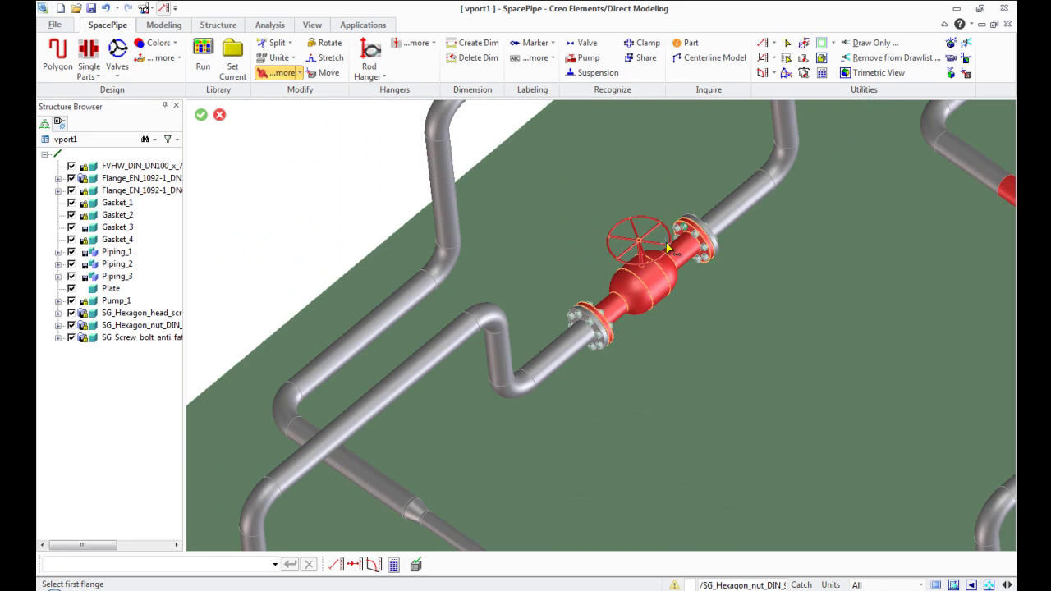
scroll(666, 251, "down", 1)
scroll(492, 402, "down", 6)
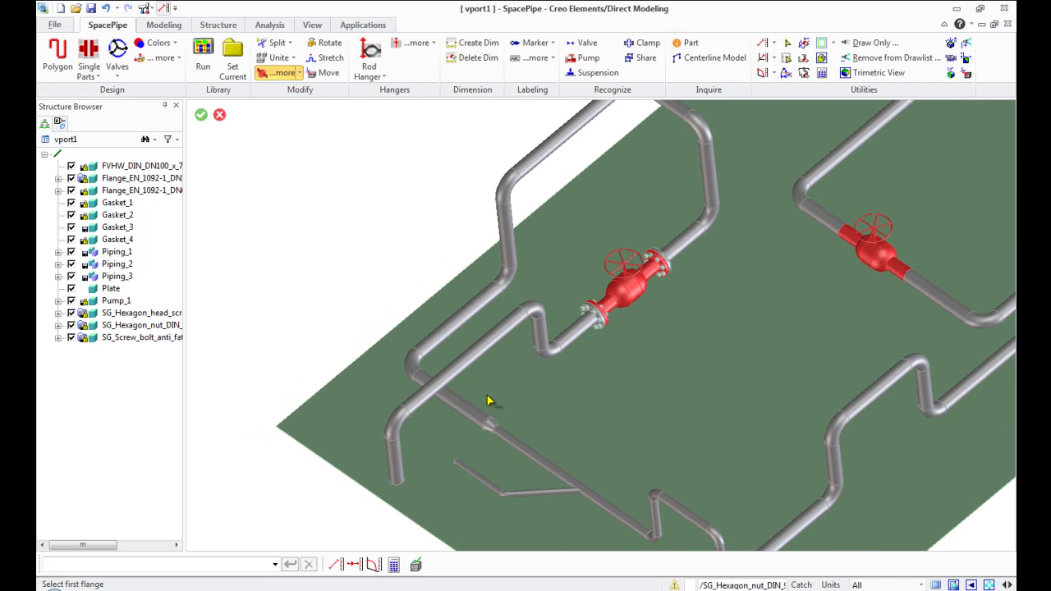
middle_click_drag(497, 410, 699, 443)
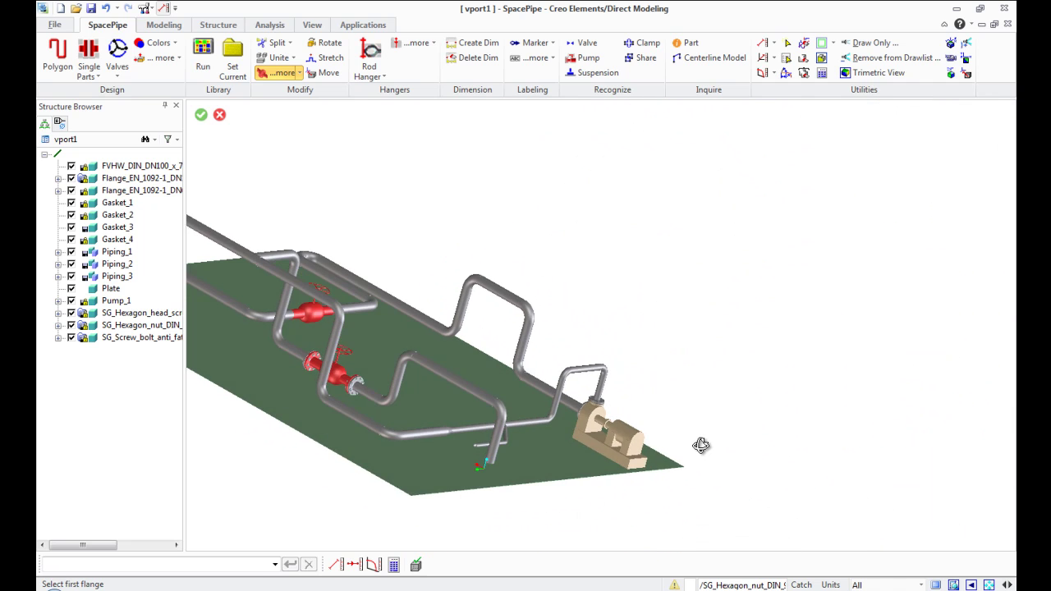
scroll(477, 458, "up", 8)
scroll(477, 457, "up", 5)
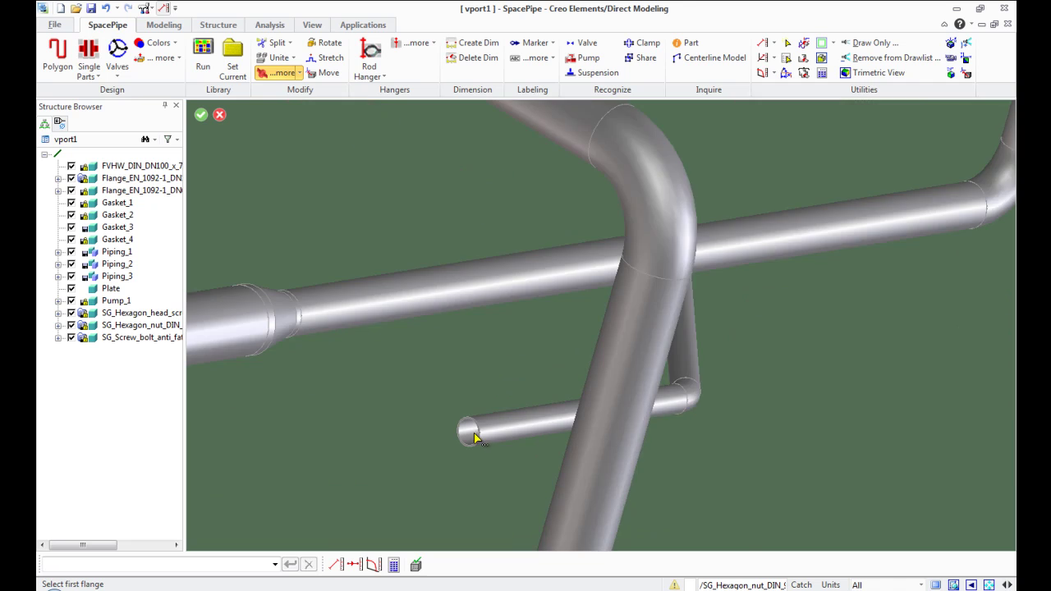
left_click(87, 76)
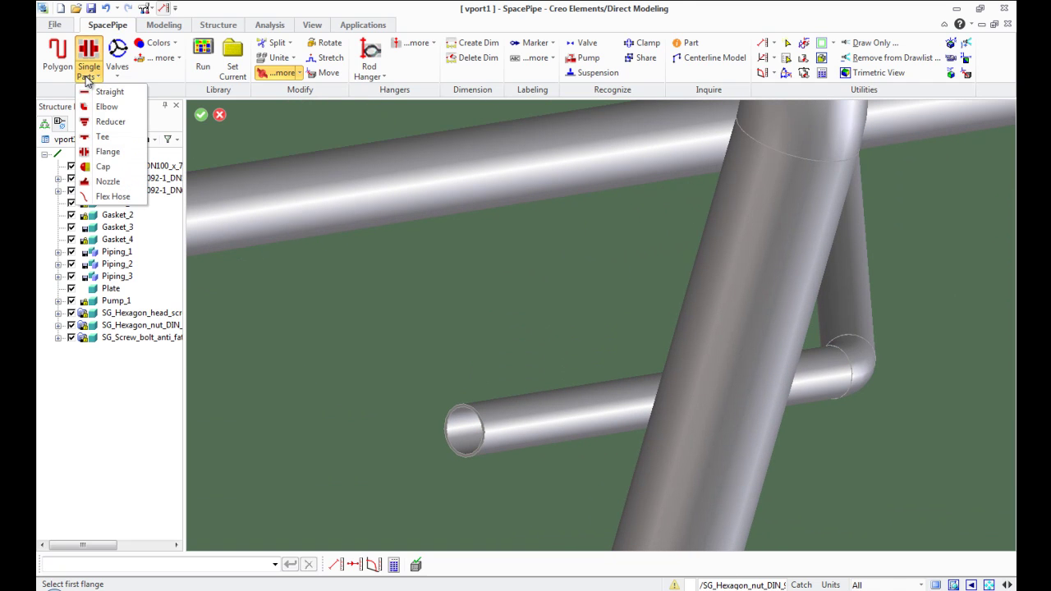
left_click(104, 167)
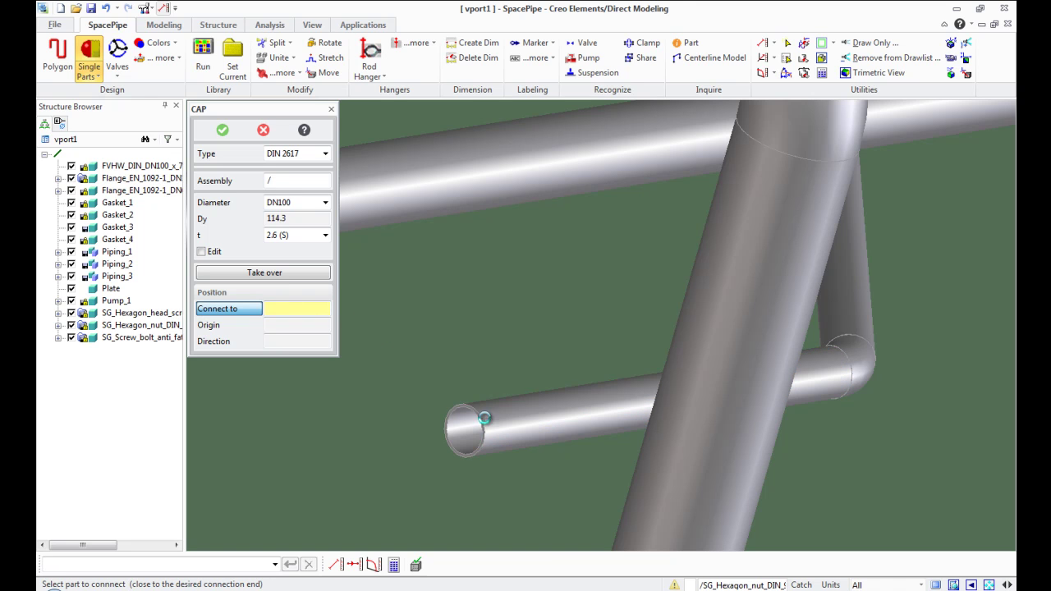
left_click(486, 421)
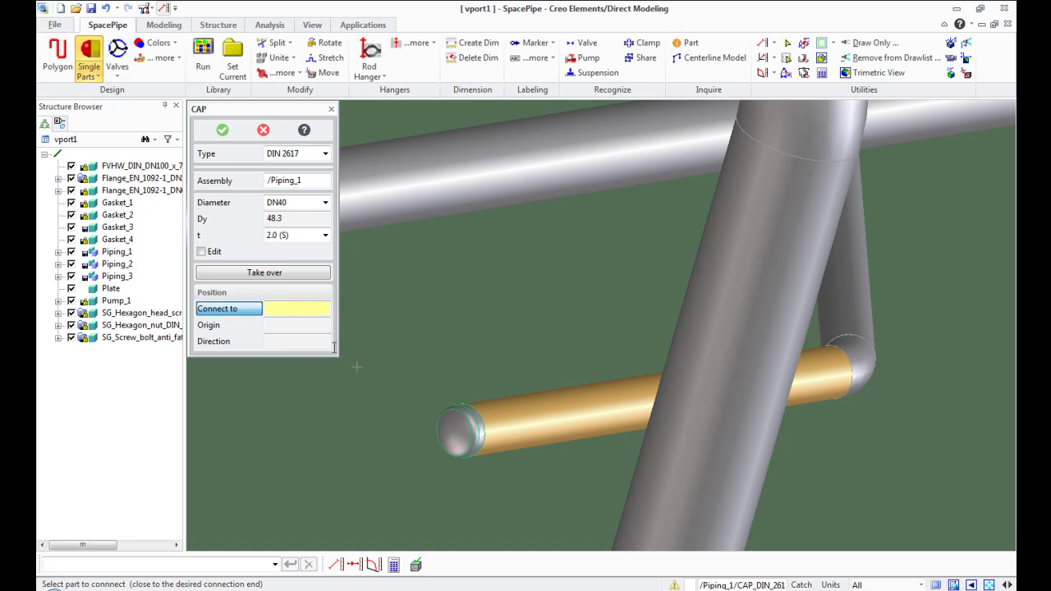
left_click(222, 129)
- Use Split at point to delete the middle section of the straight pipe between the two elbows beyond the welded valve
middle_click_drag(469, 284, 426, 283)
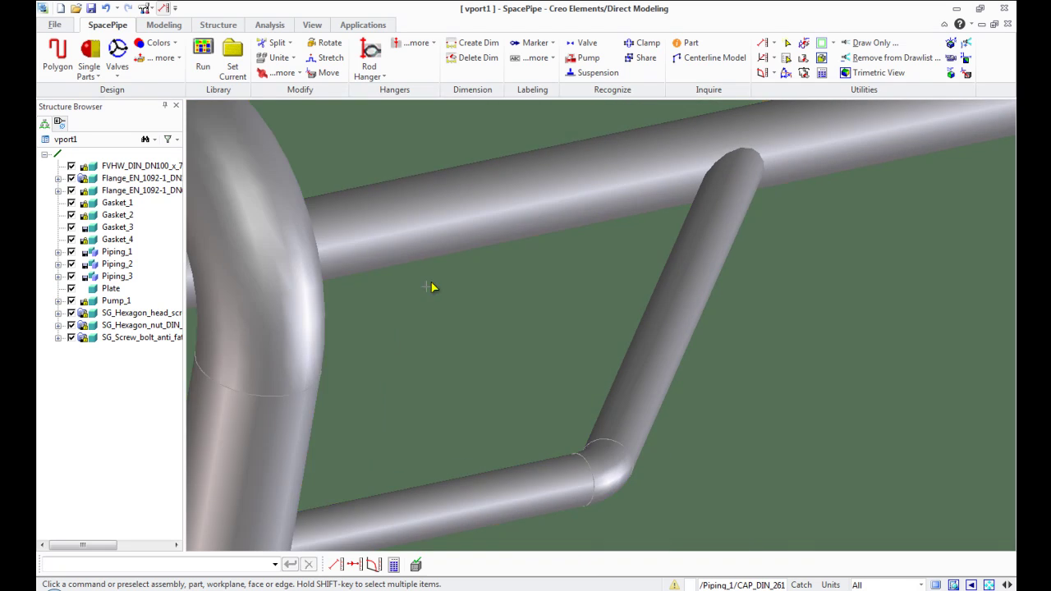
scroll(686, 256, "down", 3)
left_click(844, 75)
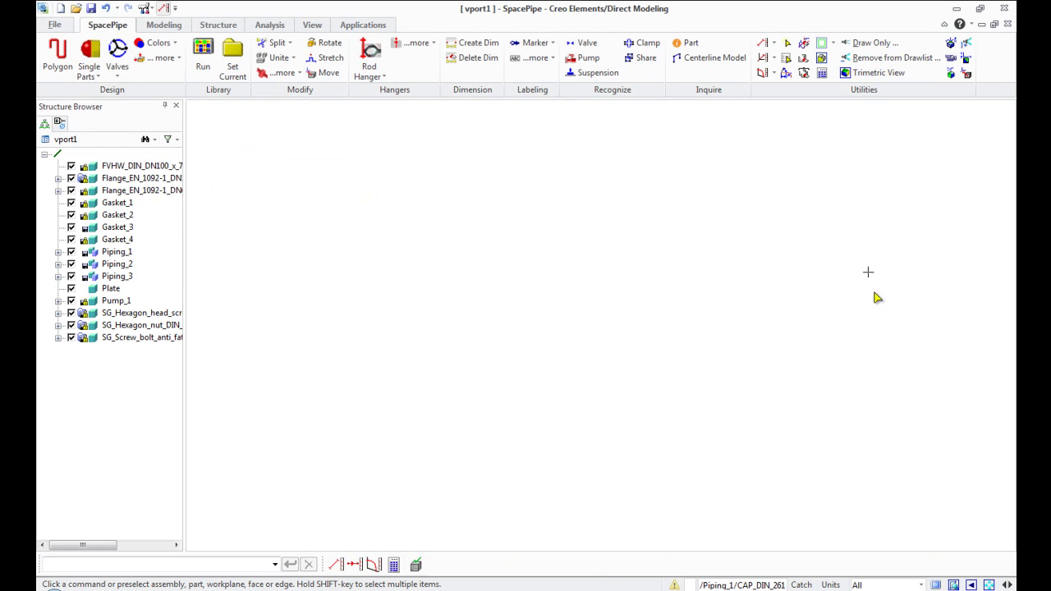
left_click(990, 584)
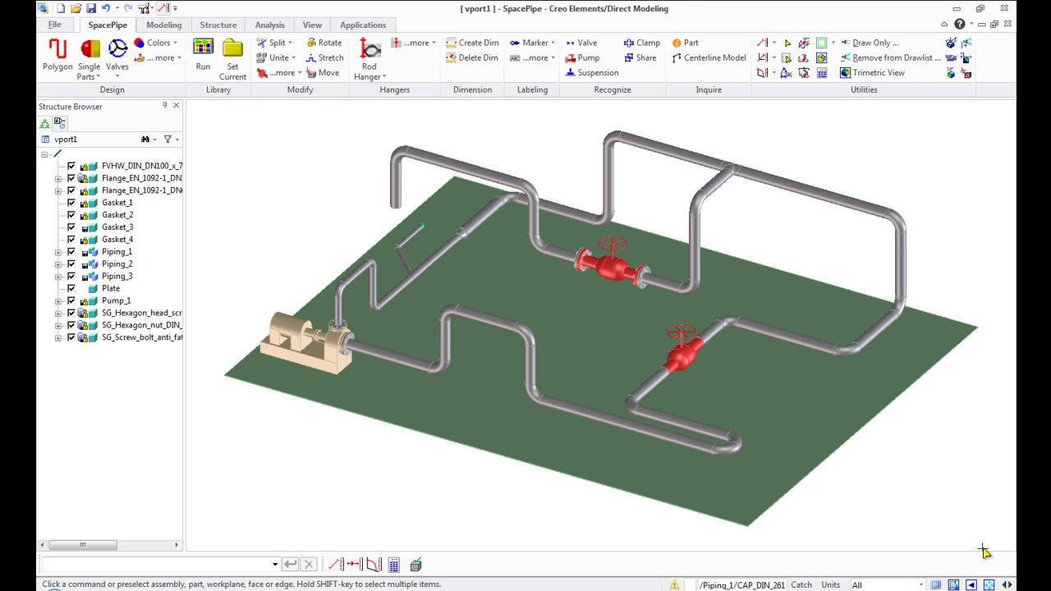
left_click(278, 43)
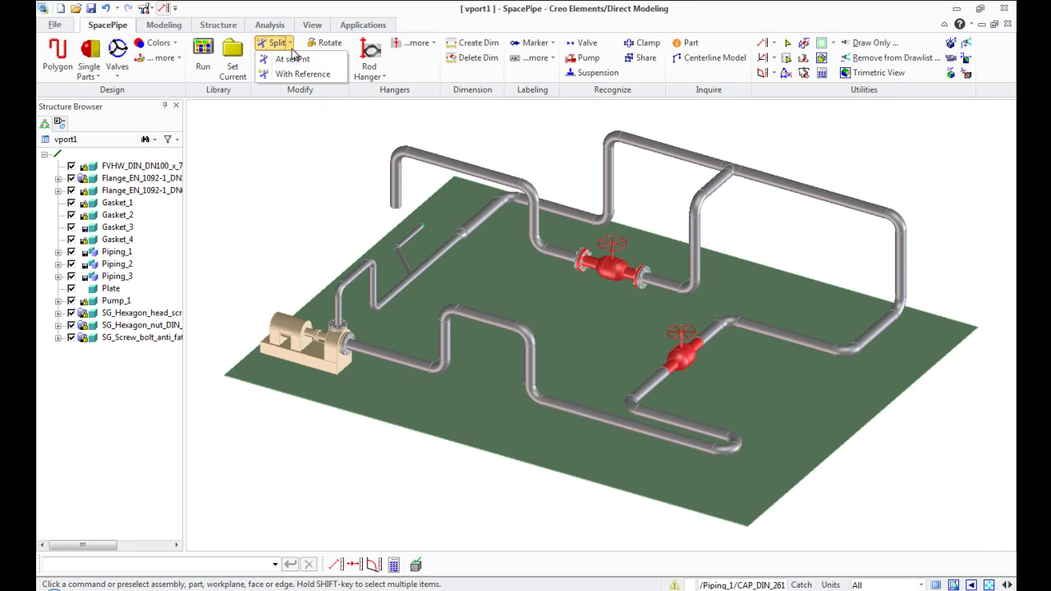
left_click(294, 60)
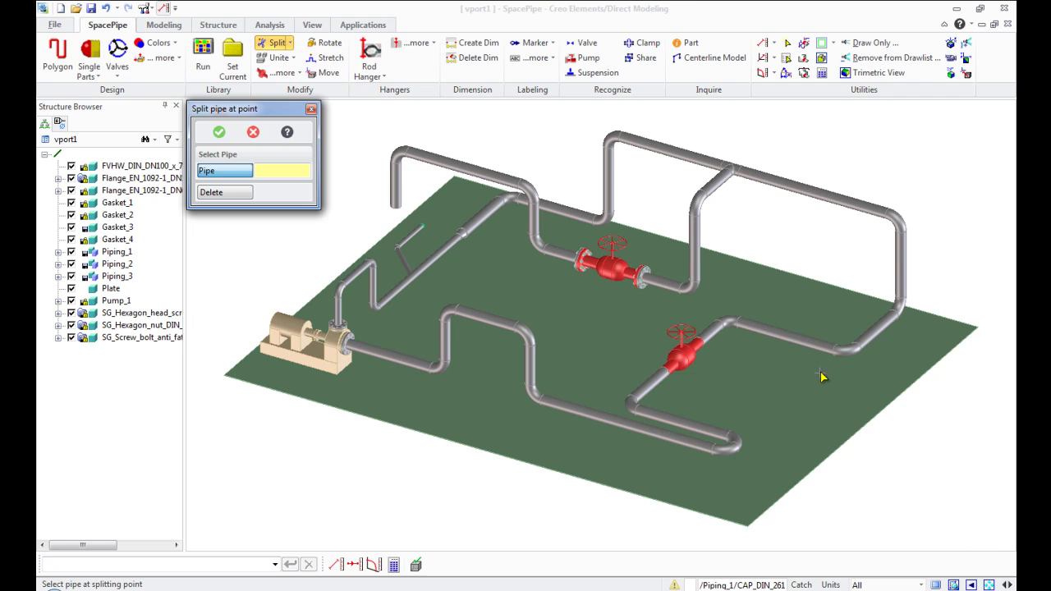
scroll(817, 371, "up", 6)
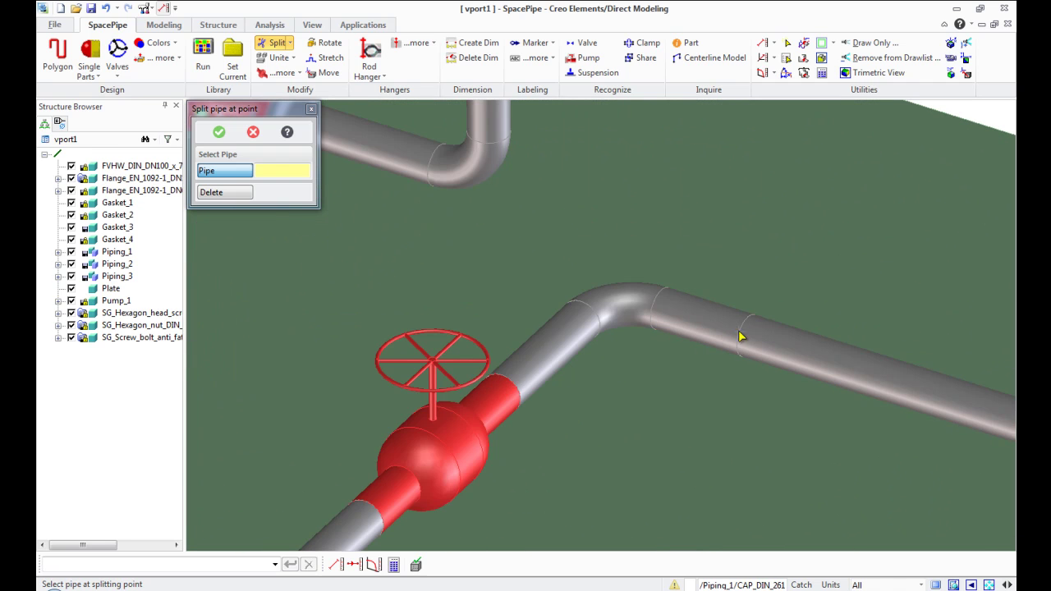
scroll(646, 384, "down", 3)
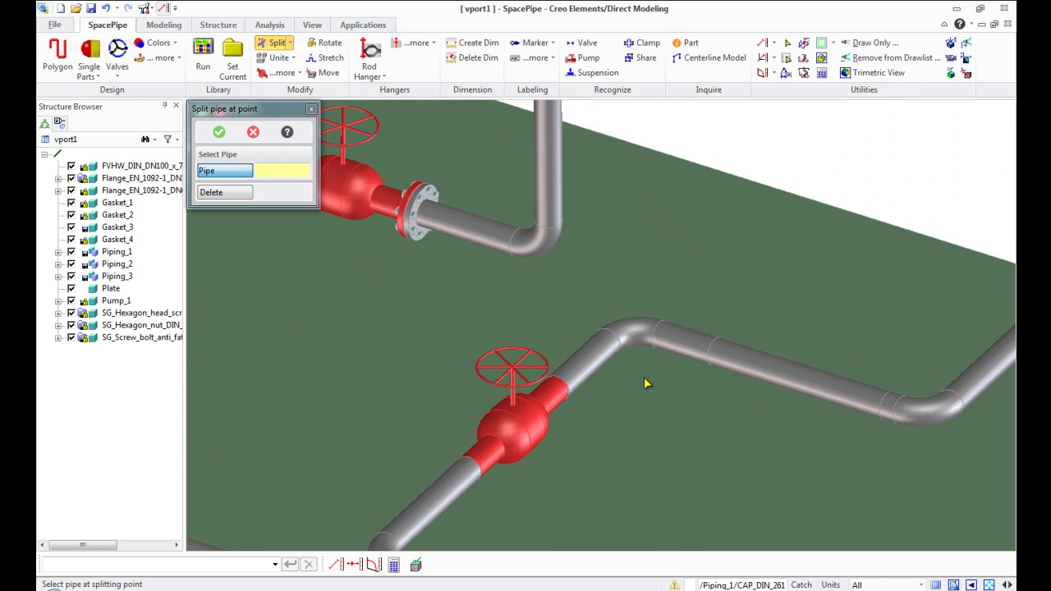
left_click(777, 371)
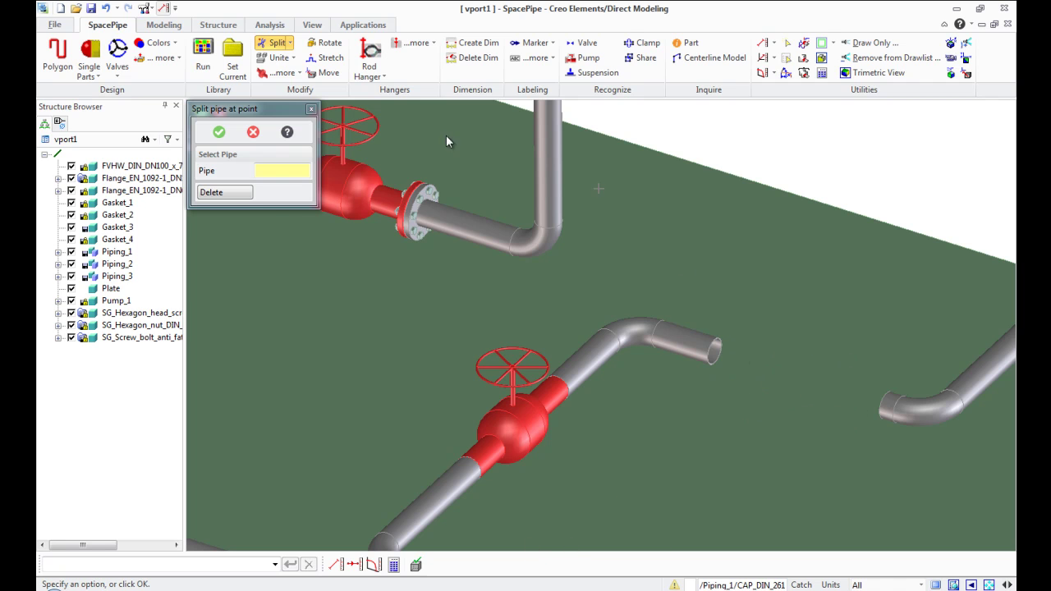
left_click(218, 132)
- Bridge and unite the two facing pipe stubs across the gap beyond the welded valve into one continuous pipe
left_click(293, 58)
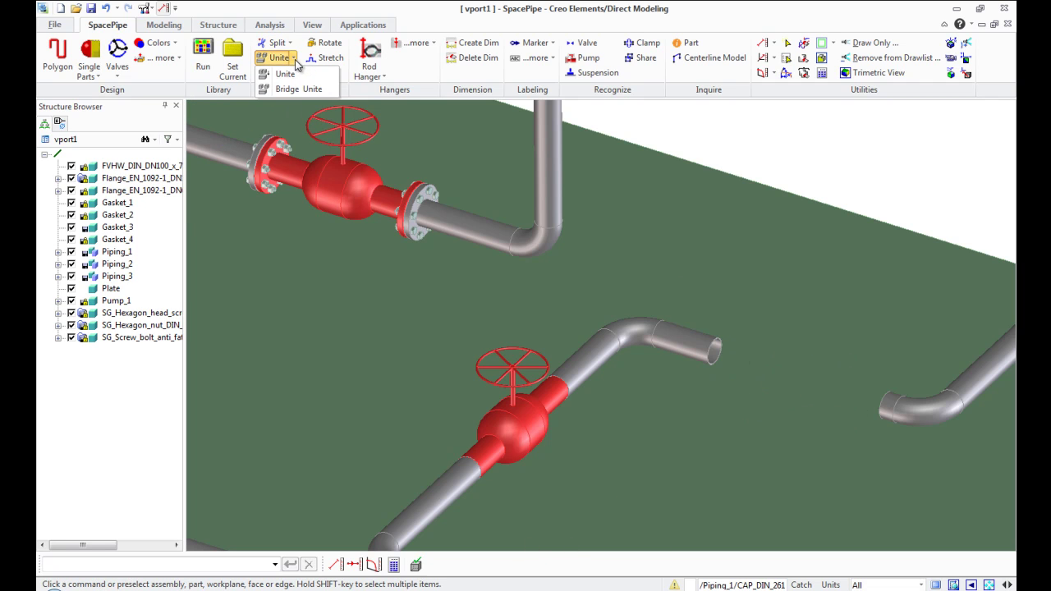
left_click(296, 88)
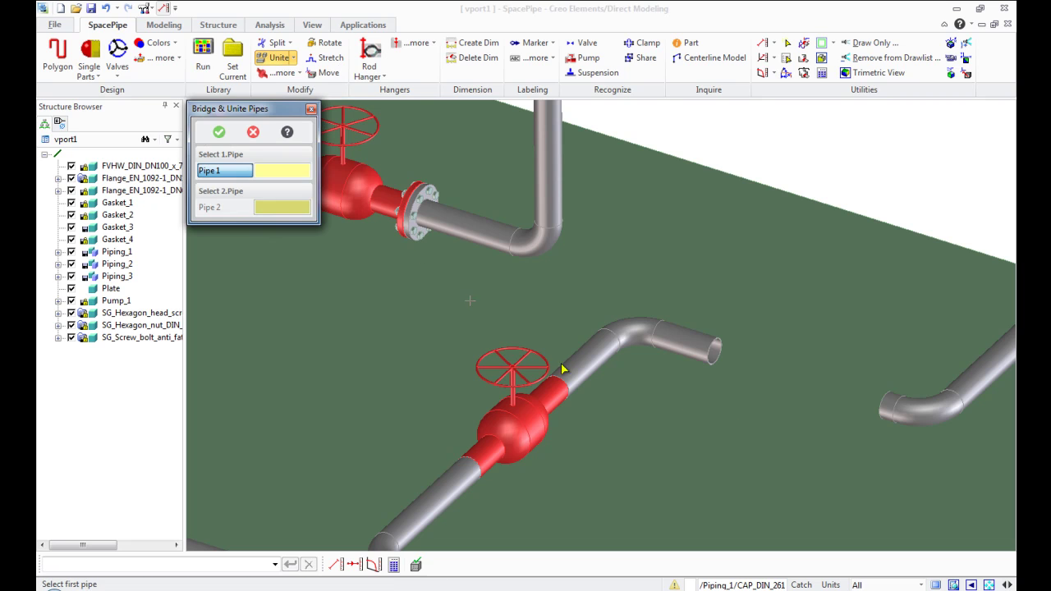
left_click(889, 405)
left_click(683, 339)
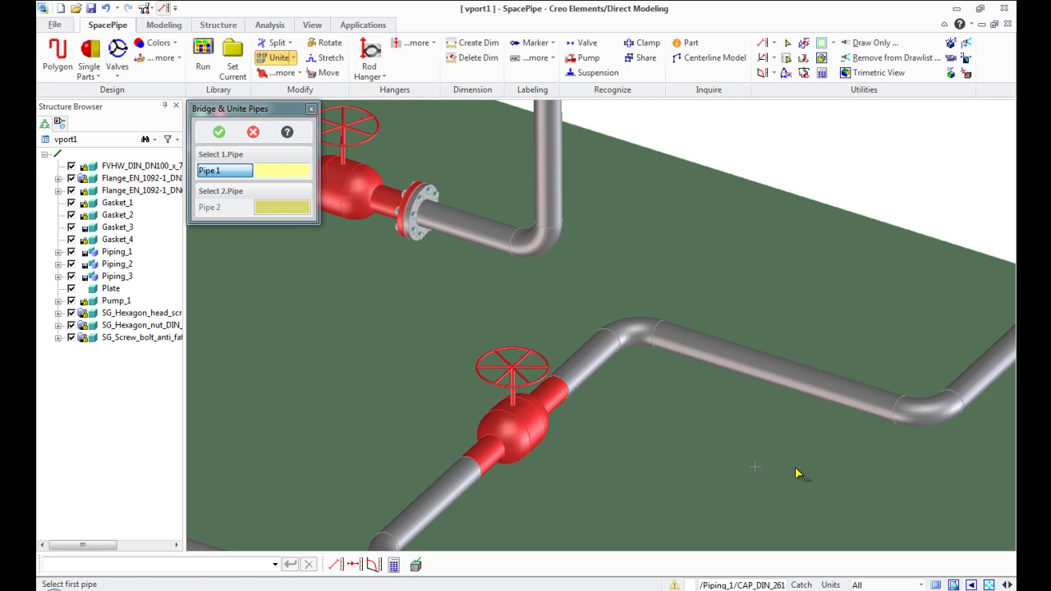
left_click(218, 133)
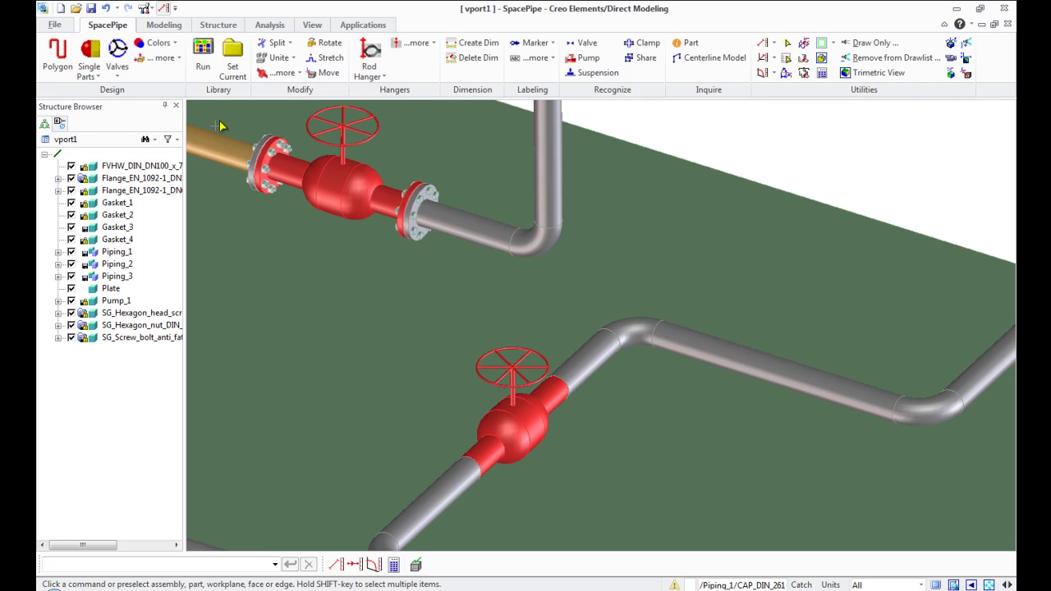